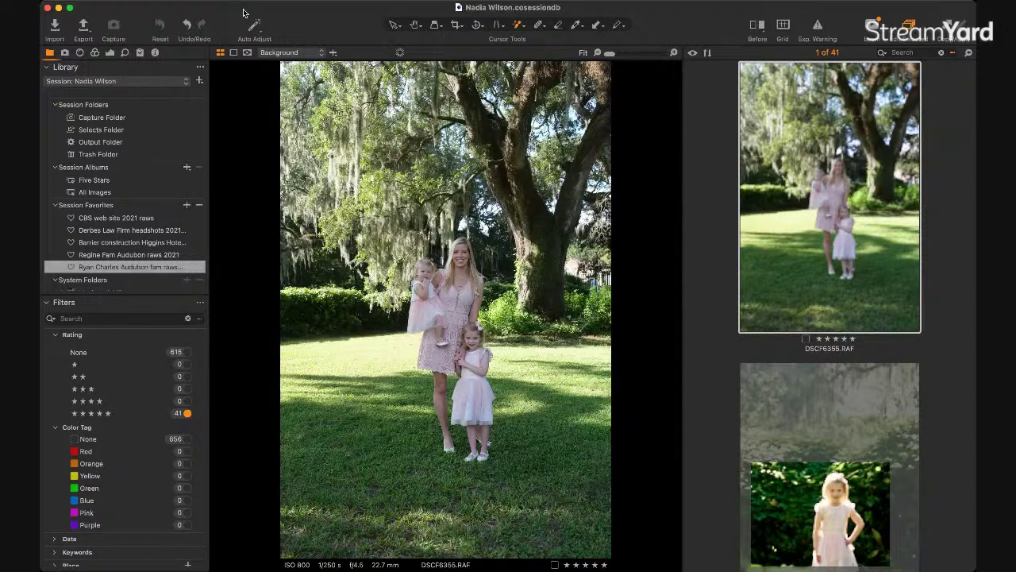
# Step: Apply the custom style "GK - Glossy Sharp" to the family photo DSCF6355.RAF
pyautogui.click(140, 53)
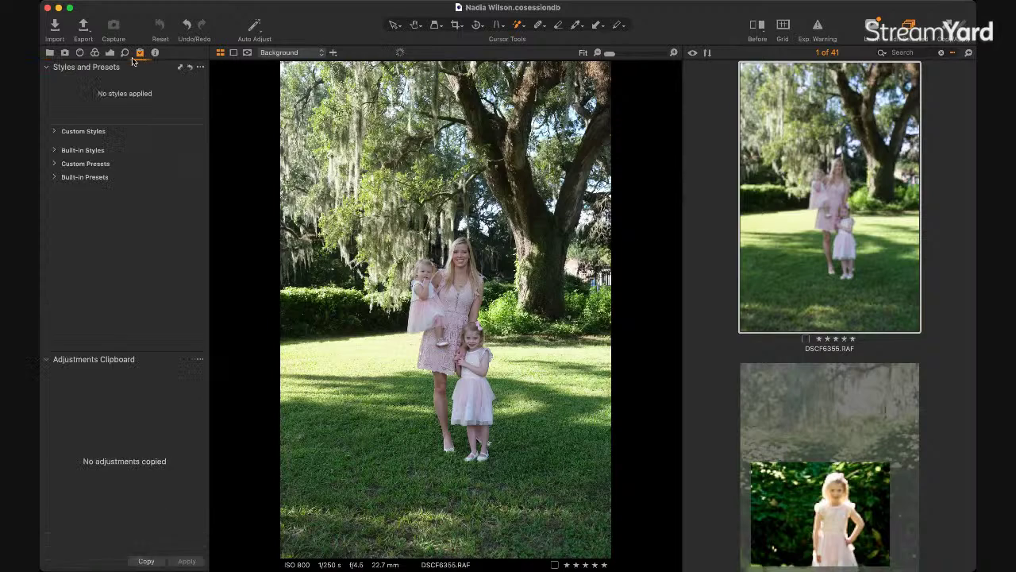
pyautogui.click(62, 131)
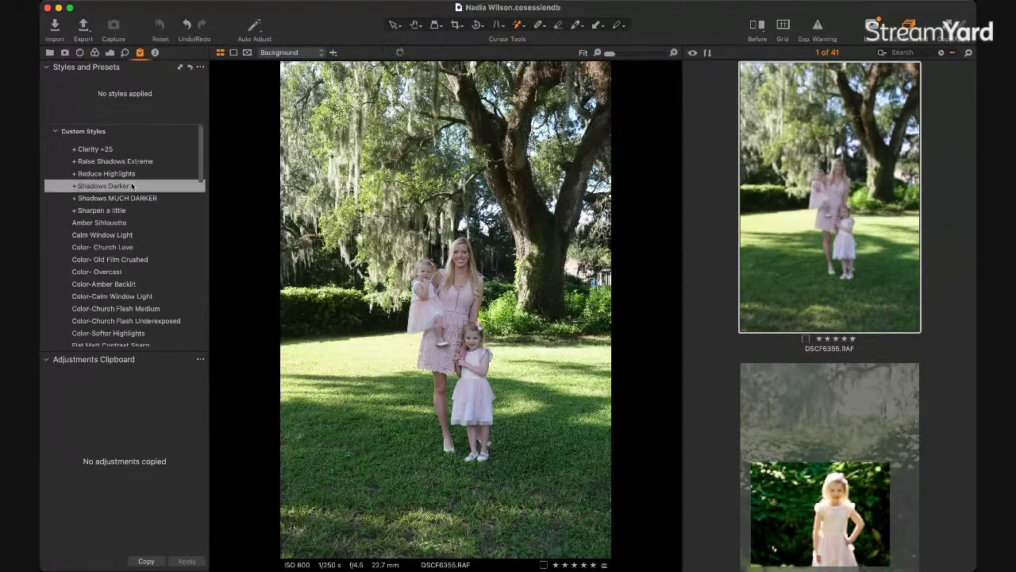
pyautogui.scroll(-5, 135, 271)
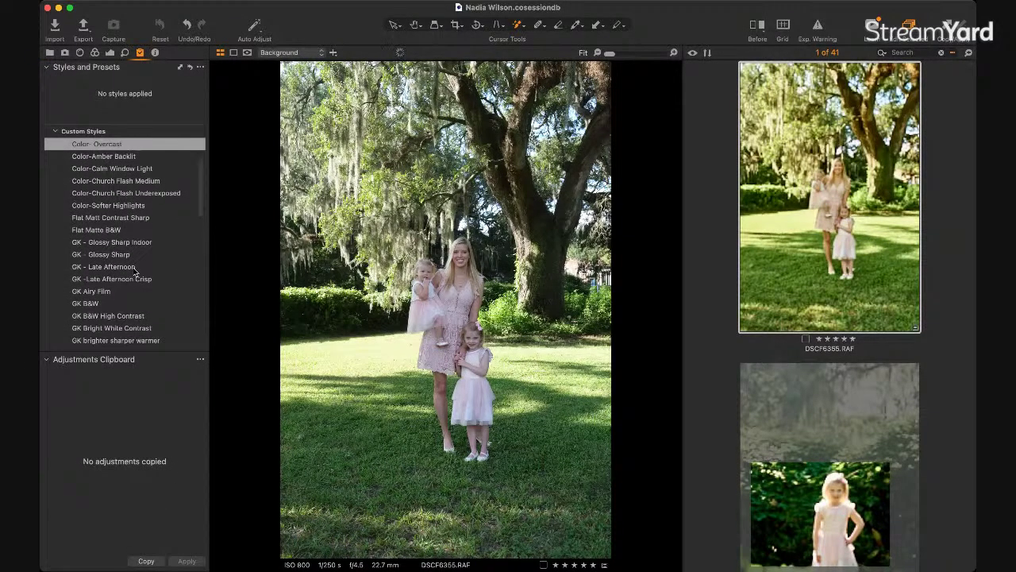
pyautogui.click(118, 256)
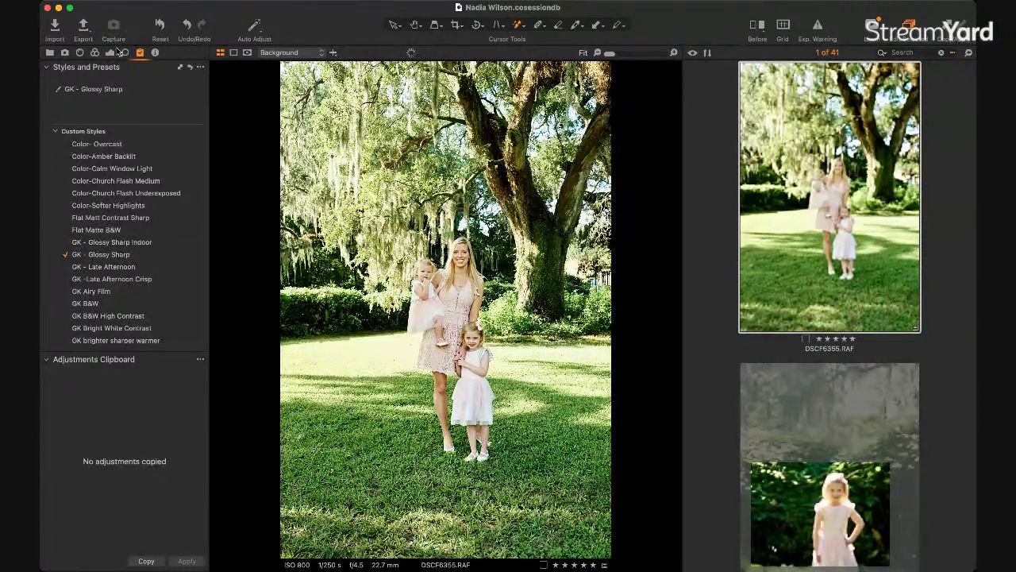
# Step: Set the background layer's saturation to 18 and its exposure to 1.09
pyautogui.click(110, 52)
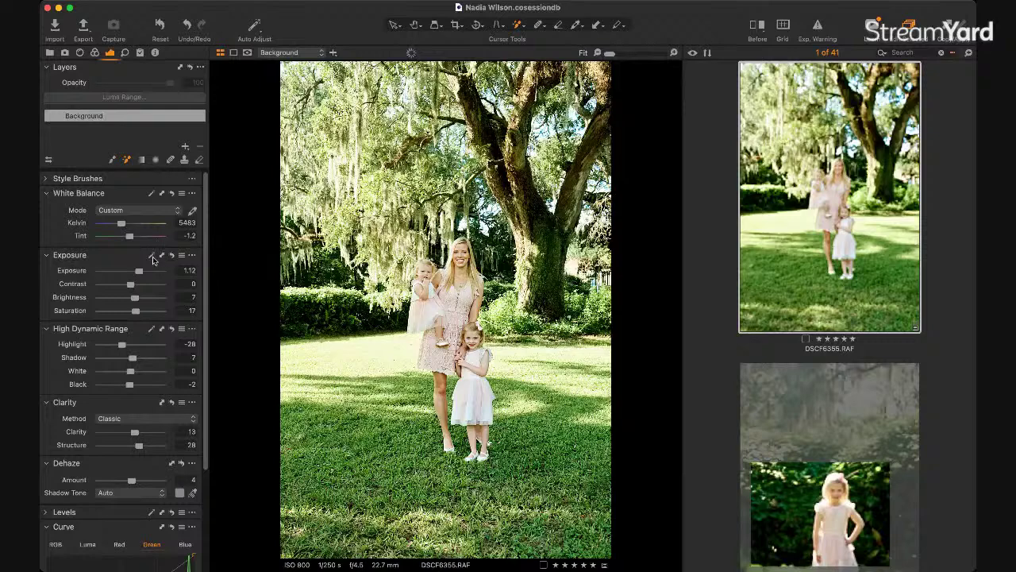
pyautogui.click(152, 194)
pyautogui.press('super+z')
pyautogui.moveTo(137, 315); pyautogui.dragTo(139, 315)
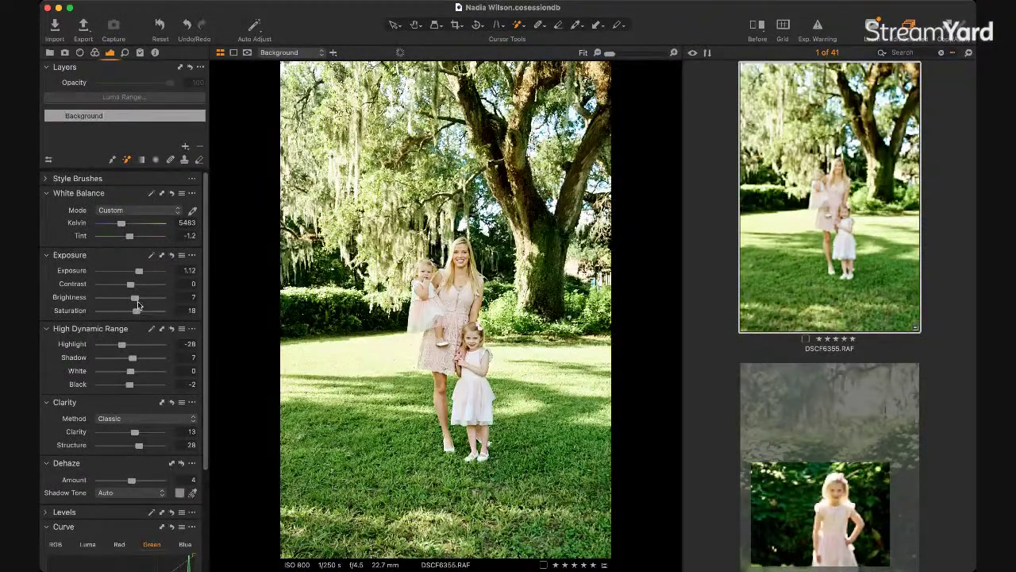
pyautogui.moveTo(139, 273); pyautogui.dragTo(138, 273)
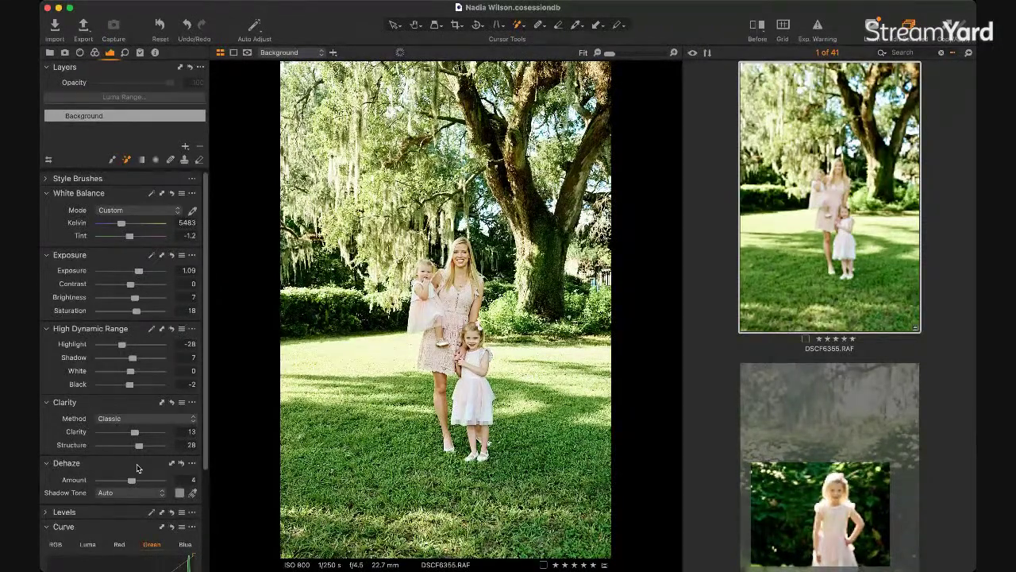
# Step: Add an adjustment layer and mask the sunlit grass behind the family with the Magic Brush
pyautogui.doubleClick(476, 324)
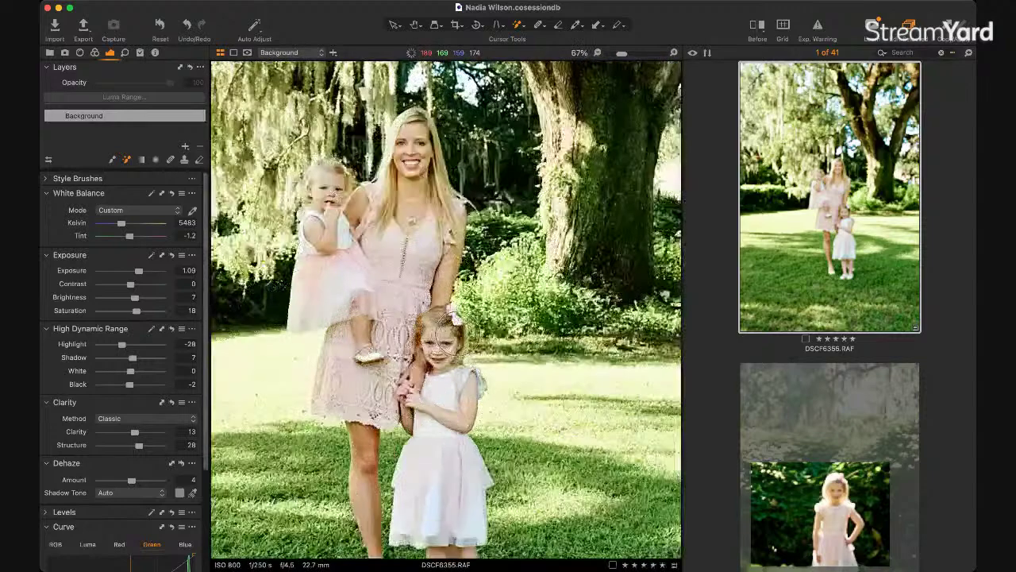
pyautogui.doubleClick(476, 325)
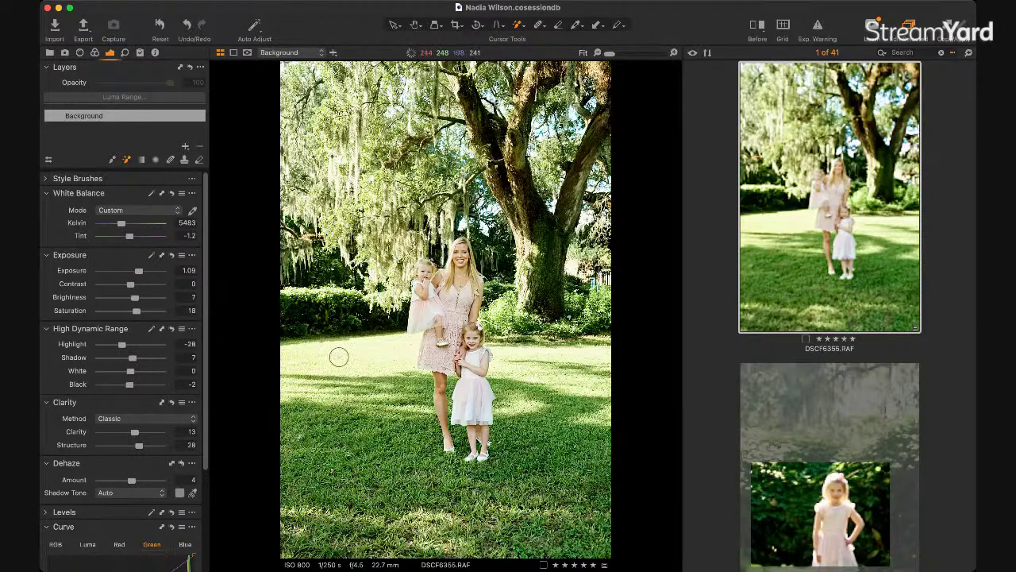
pyautogui.press('super+l')
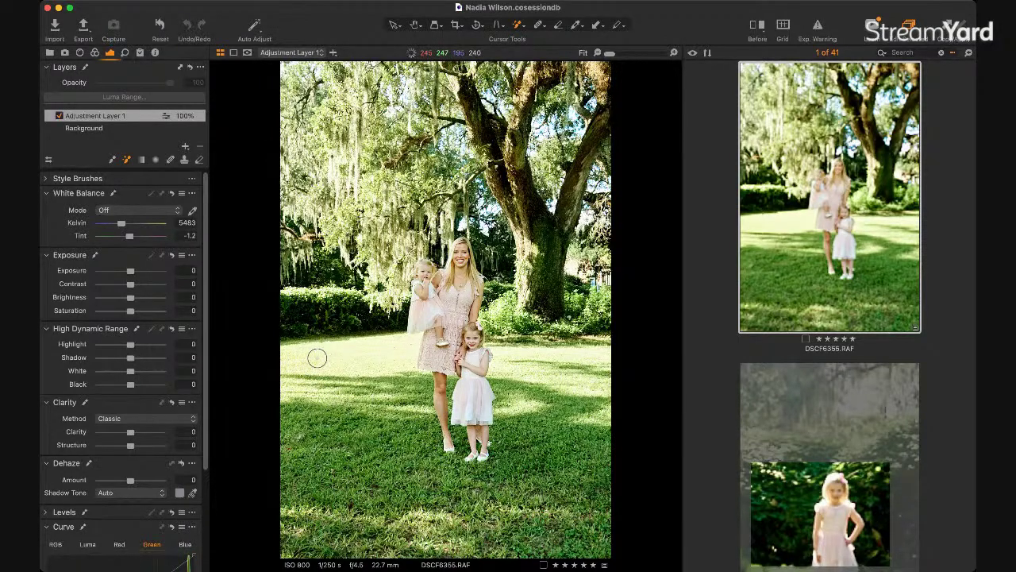
pyautogui.moveTo(316, 358); pyautogui.dragTo(366, 350)
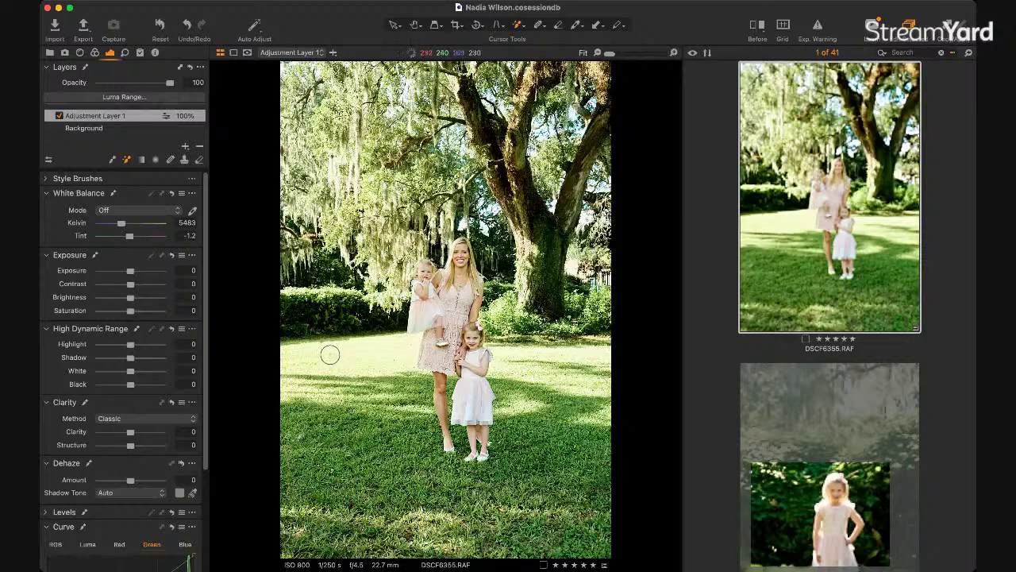
pyautogui.moveTo(329, 354); pyautogui.dragTo(331, 354)
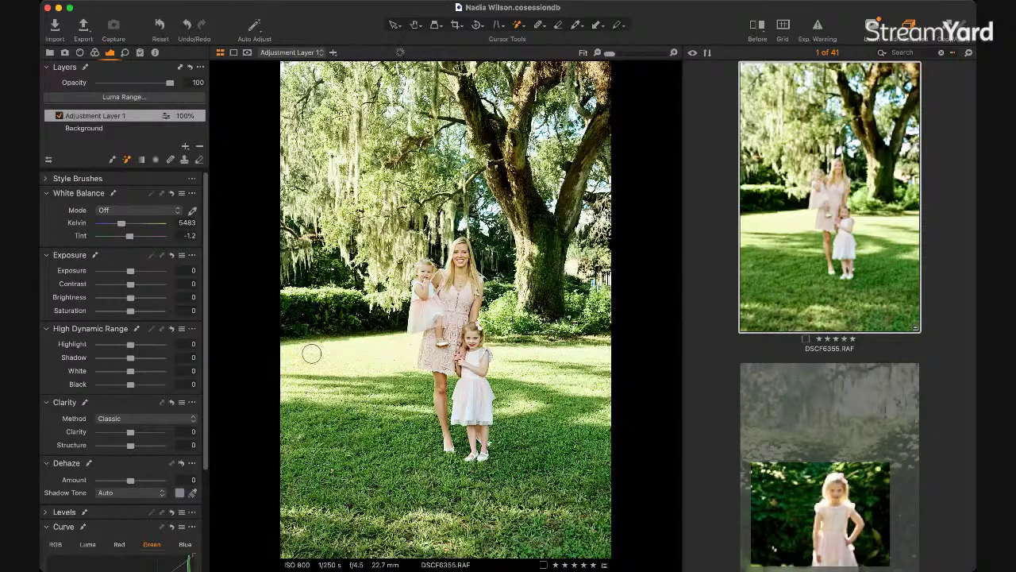
pyautogui.click(368, 351)
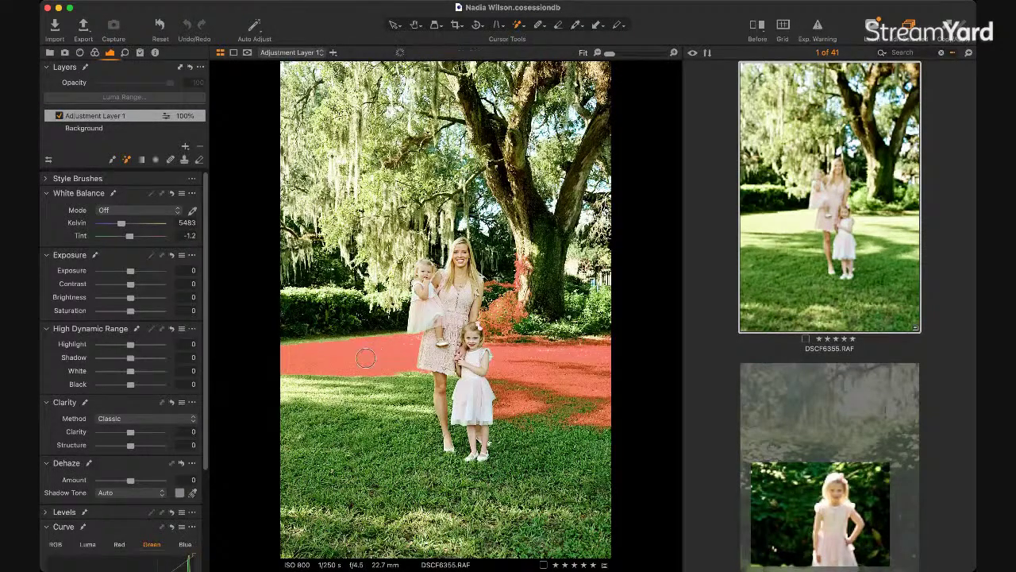
pyautogui.press('m')
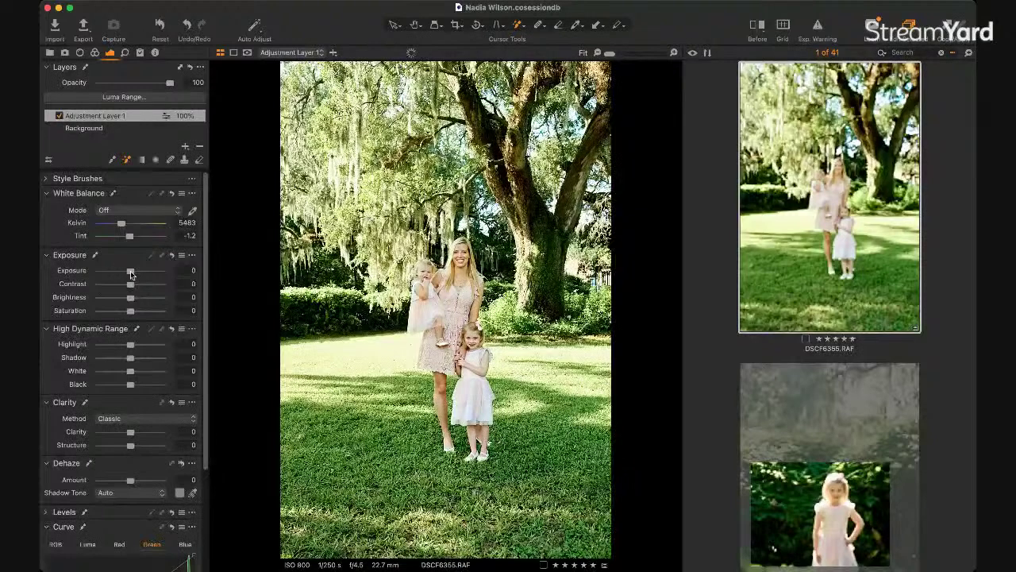
# Step: Lower the grass layer's exposure to -0.9 and its contrast to -38
pyautogui.moveTo(131, 274); pyautogui.dragTo(126, 274)
pyautogui.moveTo(126, 274); pyautogui.dragTo(125, 274)
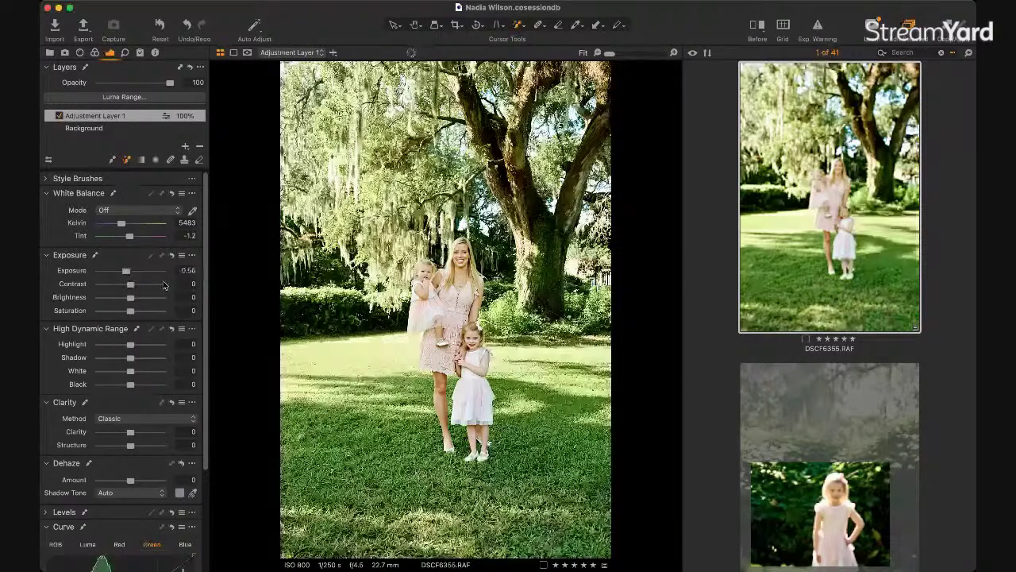
pyautogui.moveTo(126, 272); pyautogui.dragTo(124, 272)
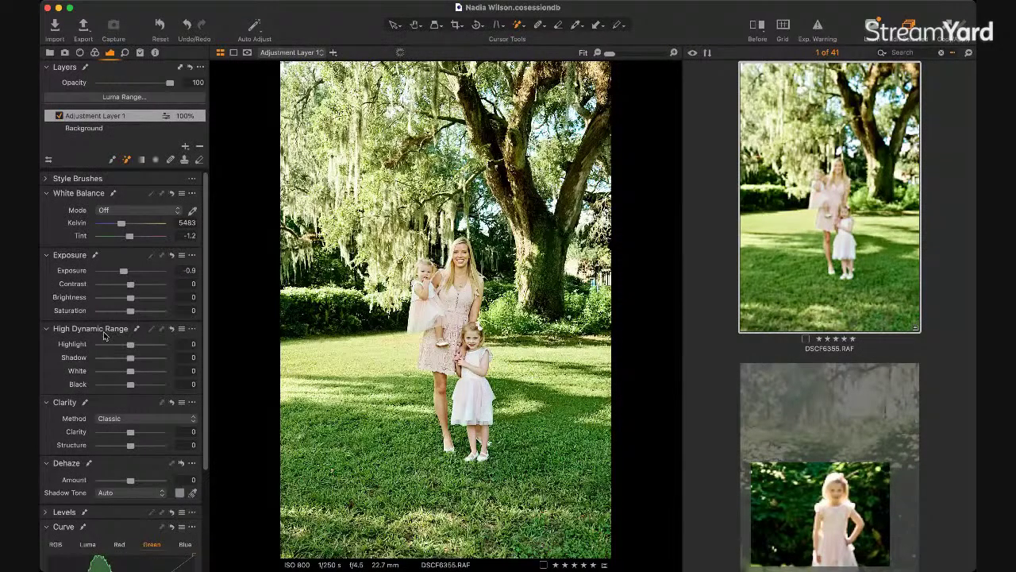
pyautogui.click(106, 284)
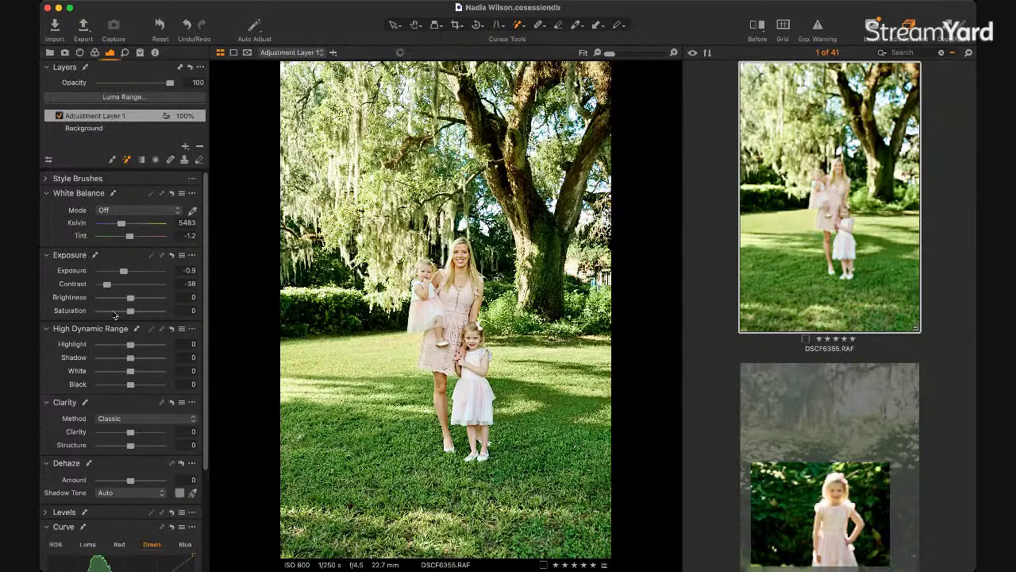
# Step: Set the grass layer's High Dynamic Range values to highlight -20 and white -13
pyautogui.click(118, 344)
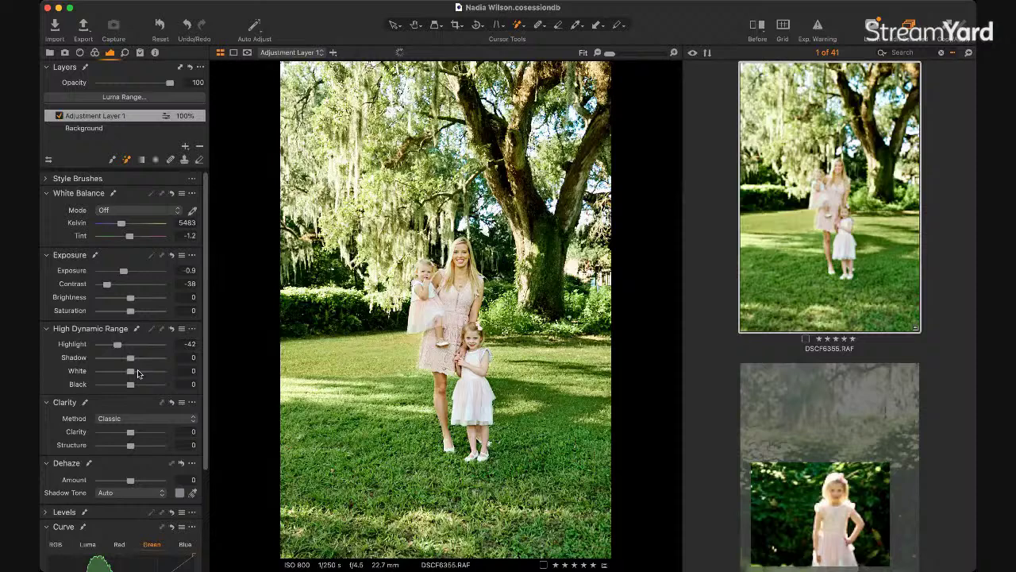
pyautogui.click(124, 344)
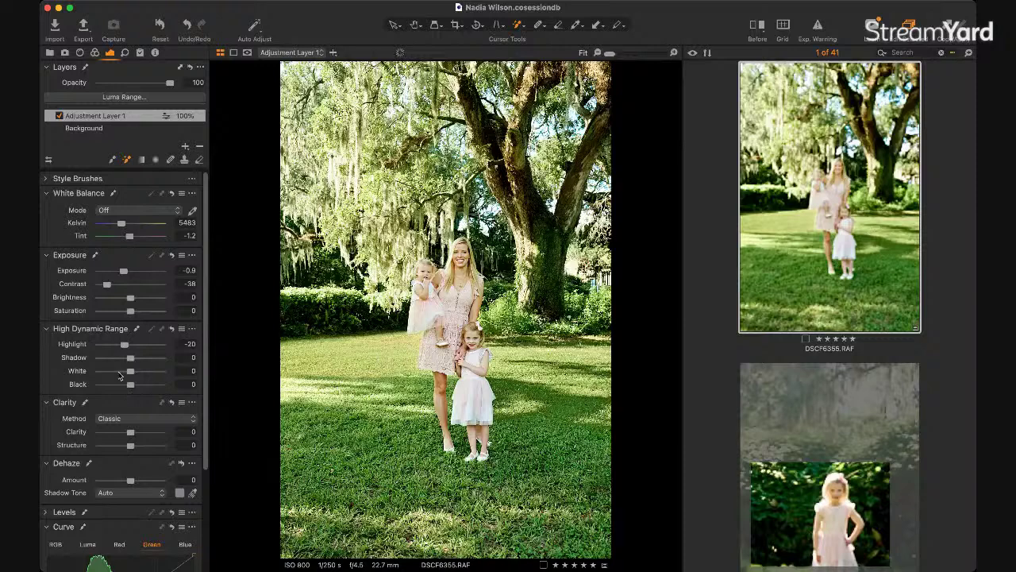
pyautogui.moveTo(129, 371); pyautogui.dragTo(118, 373)
pyautogui.moveTo(119, 375); pyautogui.dragTo(125, 373)
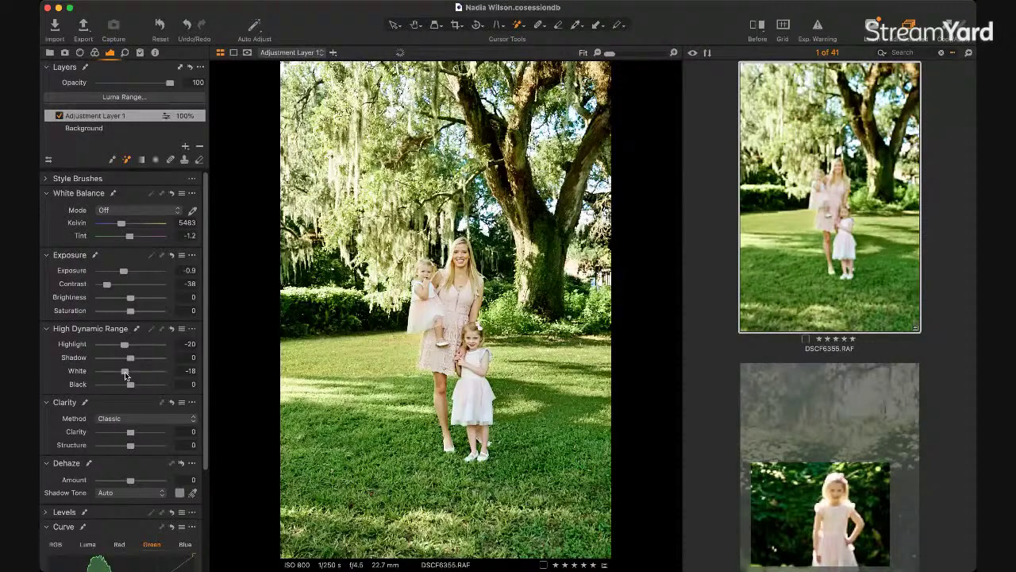
pyautogui.moveTo(125, 372); pyautogui.dragTo(128, 371)
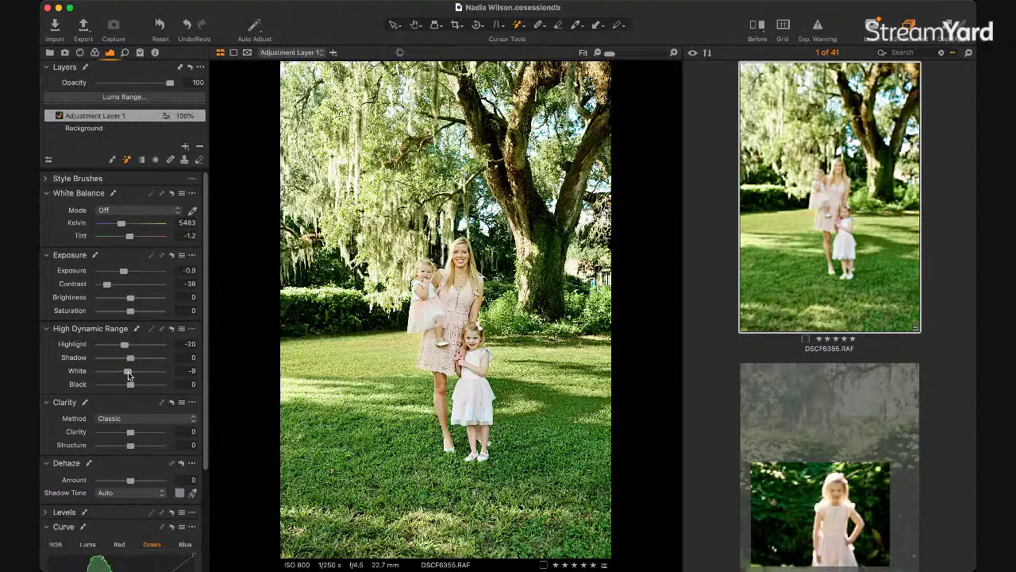
pyautogui.moveTo(127, 373); pyautogui.dragTo(125, 373)
# Step: Set the grass layer's white balance tint to -13.7 and preview the photo full screen
pyautogui.moveTo(131, 236); pyautogui.dragTo(122, 239)
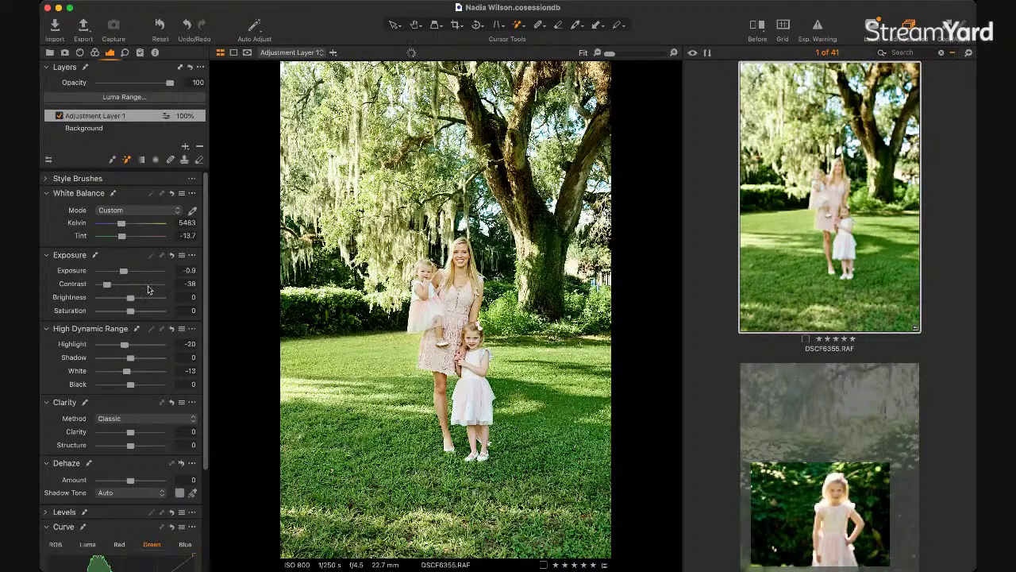
pyautogui.press('f')
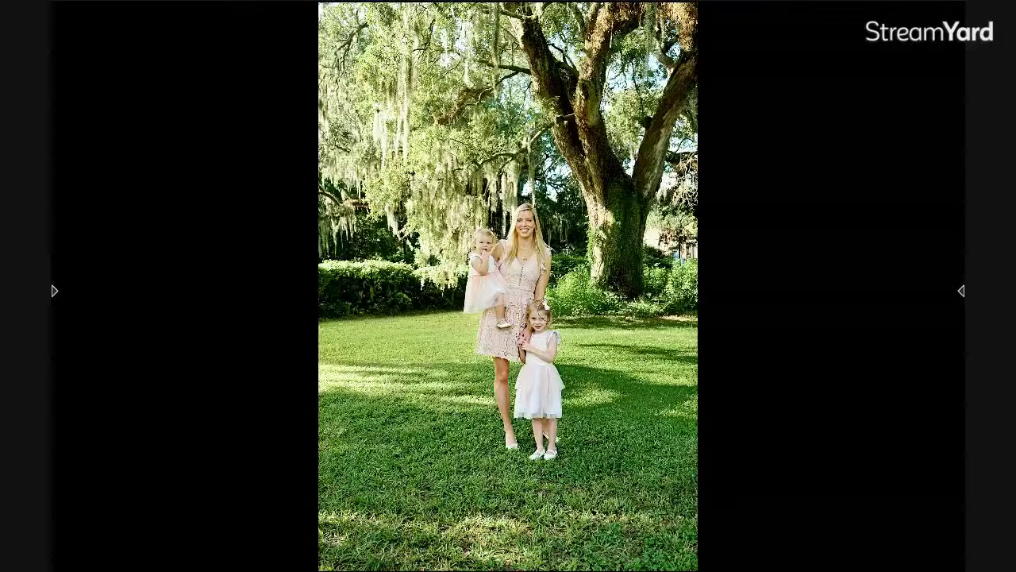
pyautogui.press('Right')
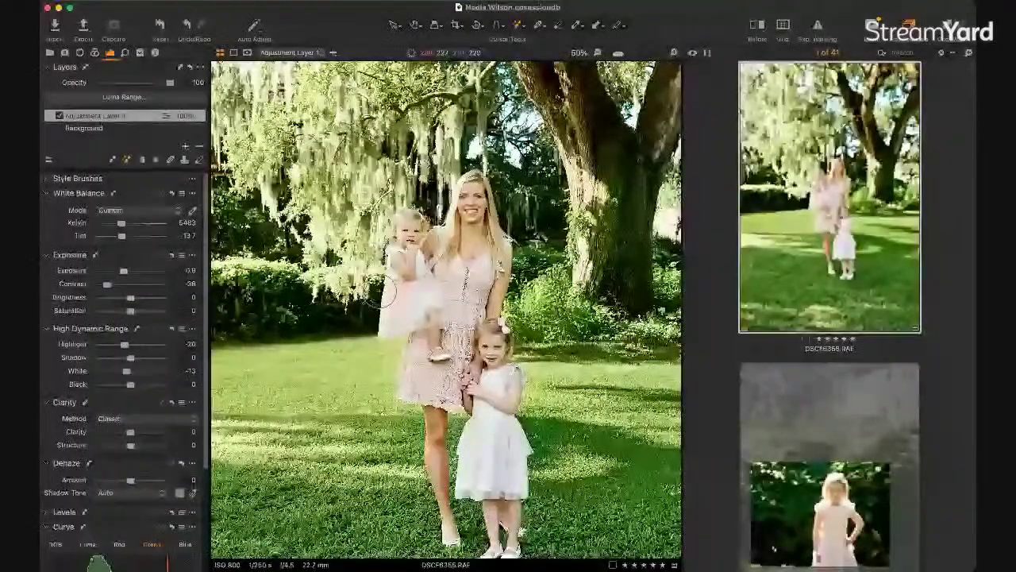
pyautogui.press('super+0')
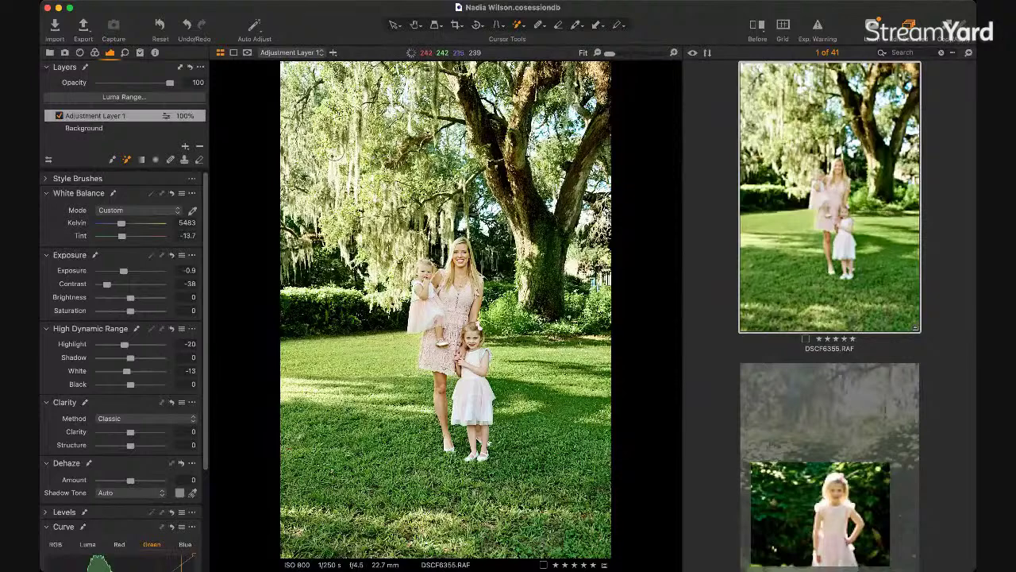
# Step: Try to extend the grass layer's mask over the bright hanging moss with the Magic Brush
pyautogui.press('m')
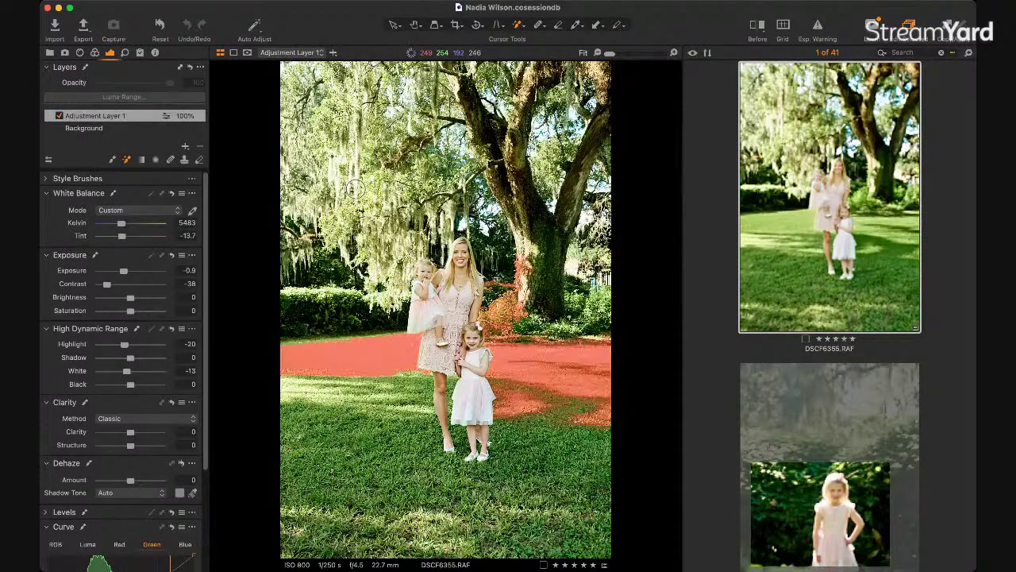
pyautogui.moveTo(321, 141); pyautogui.dragTo(355, 188)
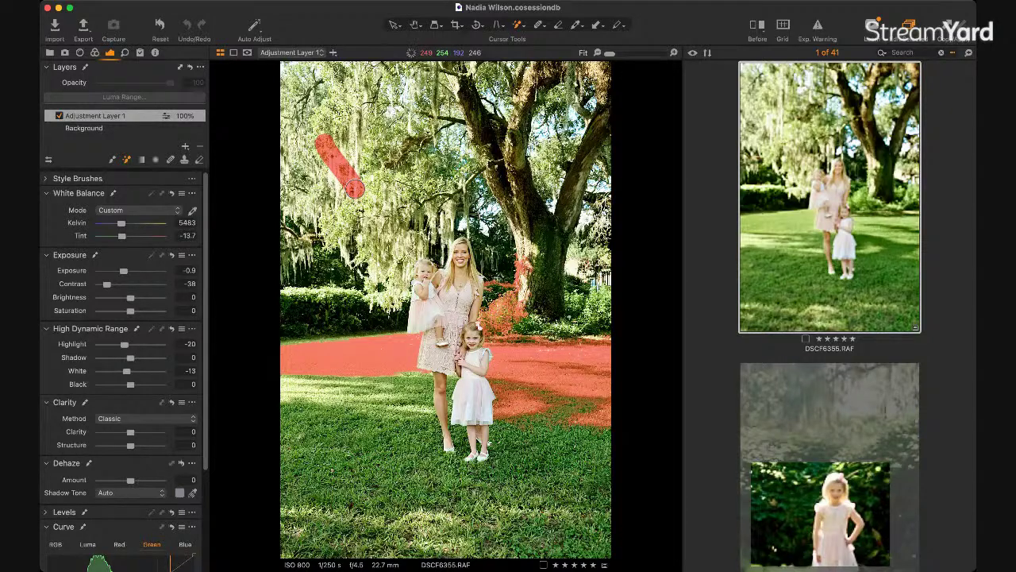
pyautogui.moveTo(355, 189); pyautogui.dragTo(359, 193)
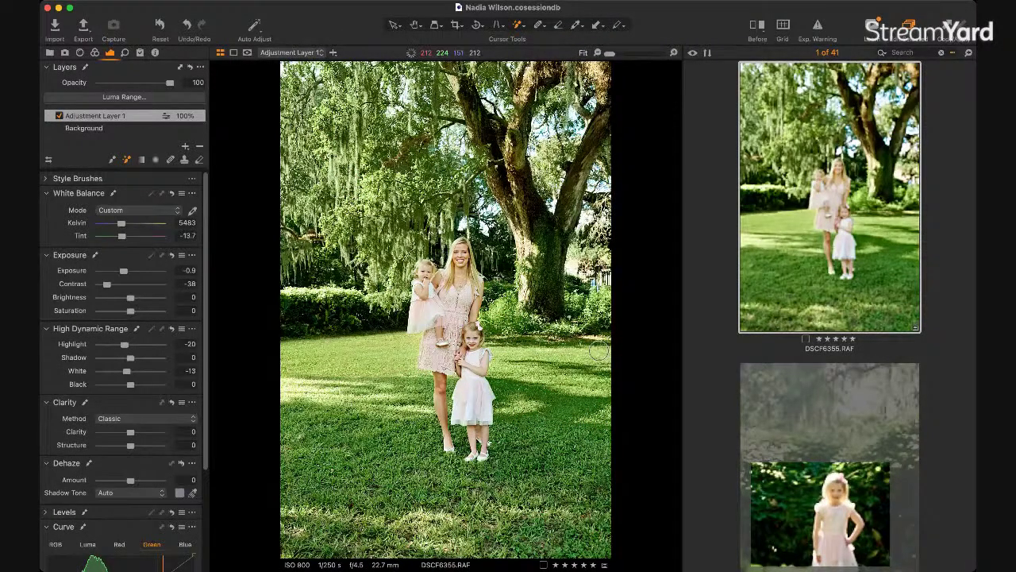
pyautogui.press('super+z')
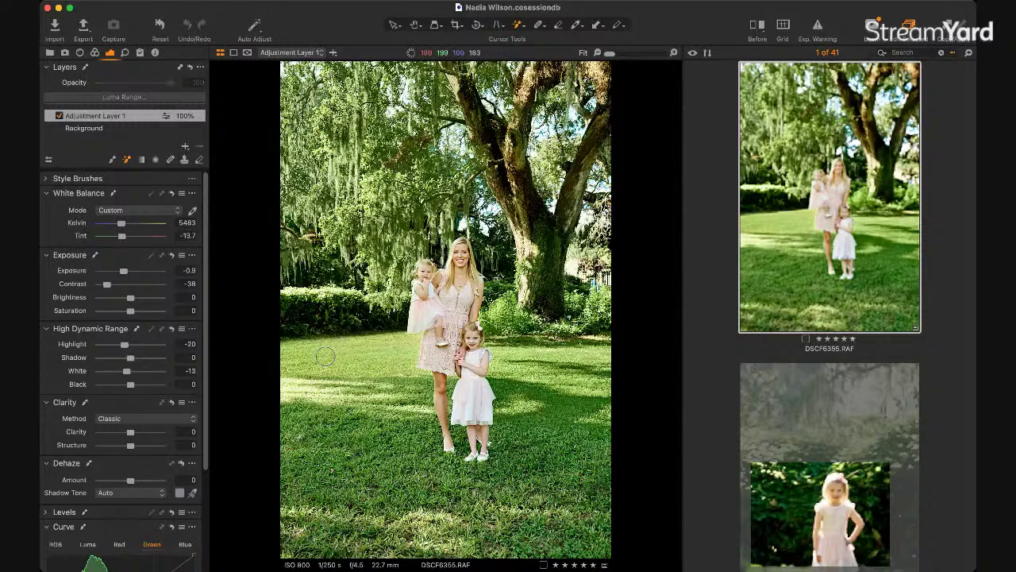
pyautogui.click(326, 357)
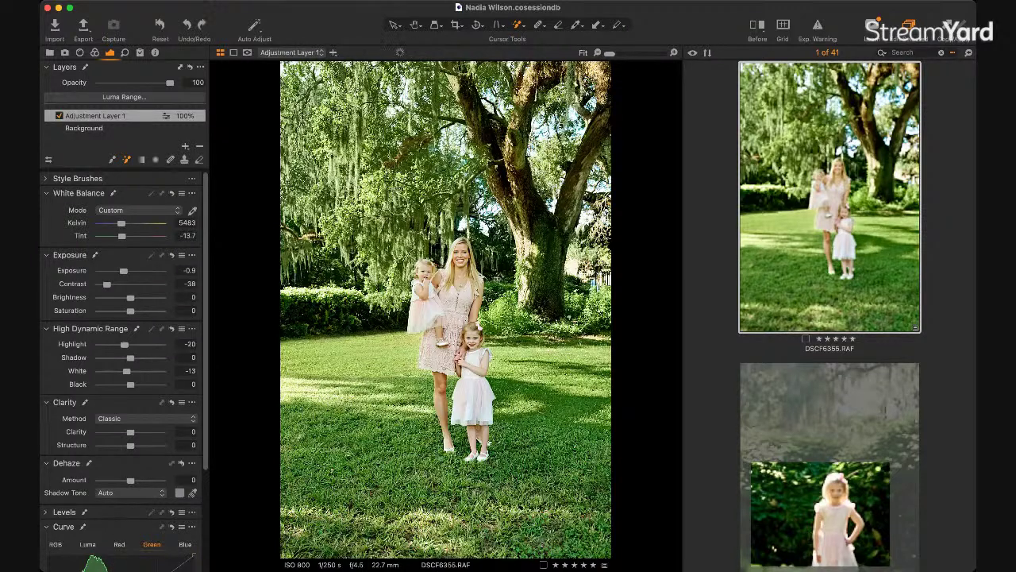
pyautogui.click(405, 195)
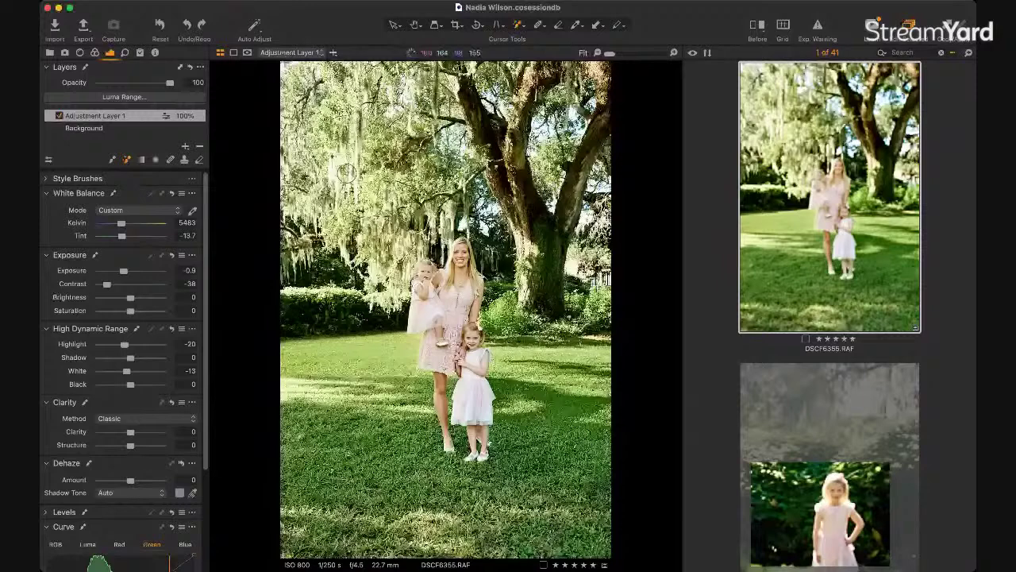
# Step: Try to add both the bright foliage and the darker tree areas to Adjustment Layer 1's mask with the Magic Brush
pyautogui.moveTo(335, 143); pyautogui.dragTo(349, 170)
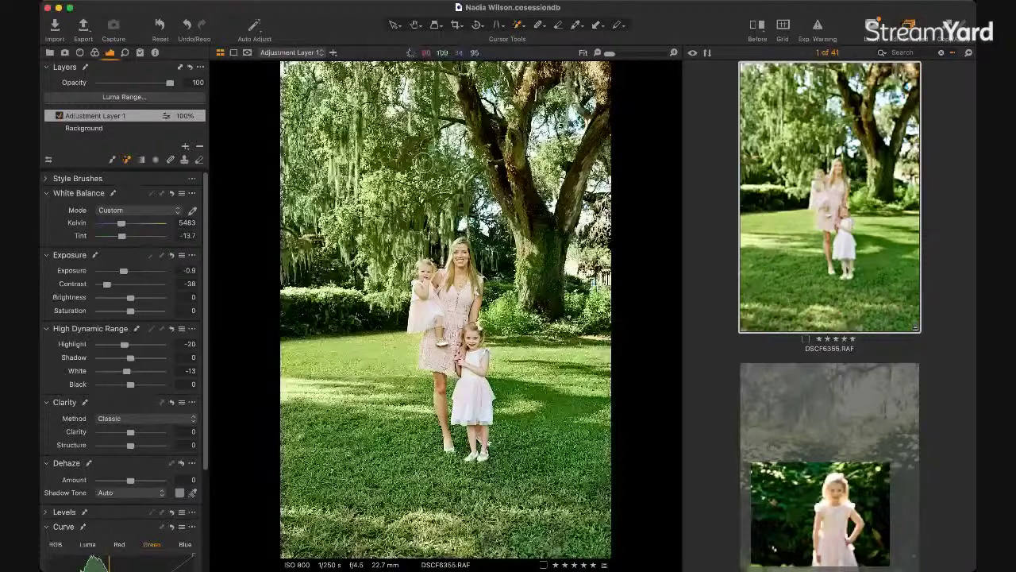
pyautogui.click(423, 161)
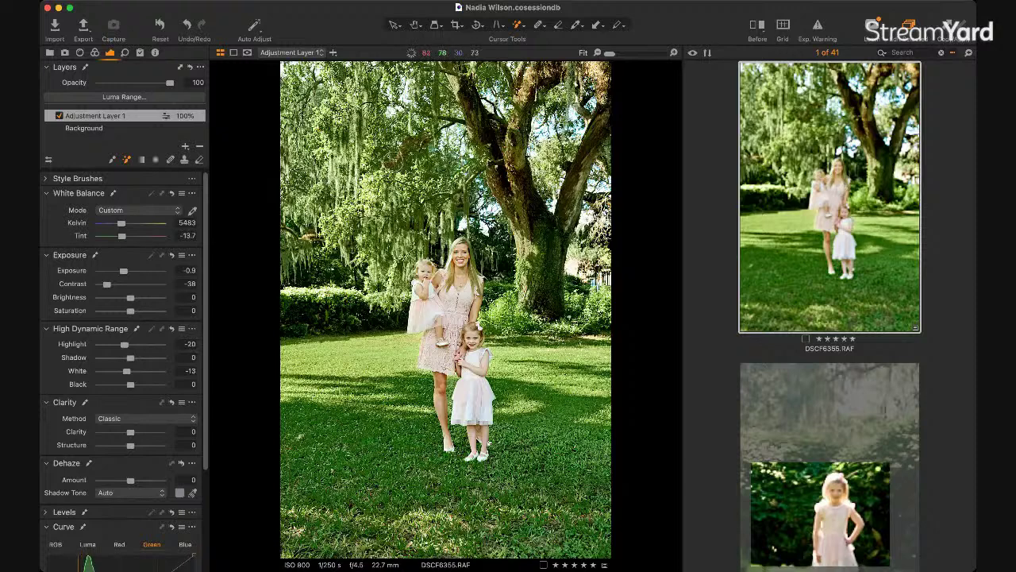
pyautogui.click(403, 160)
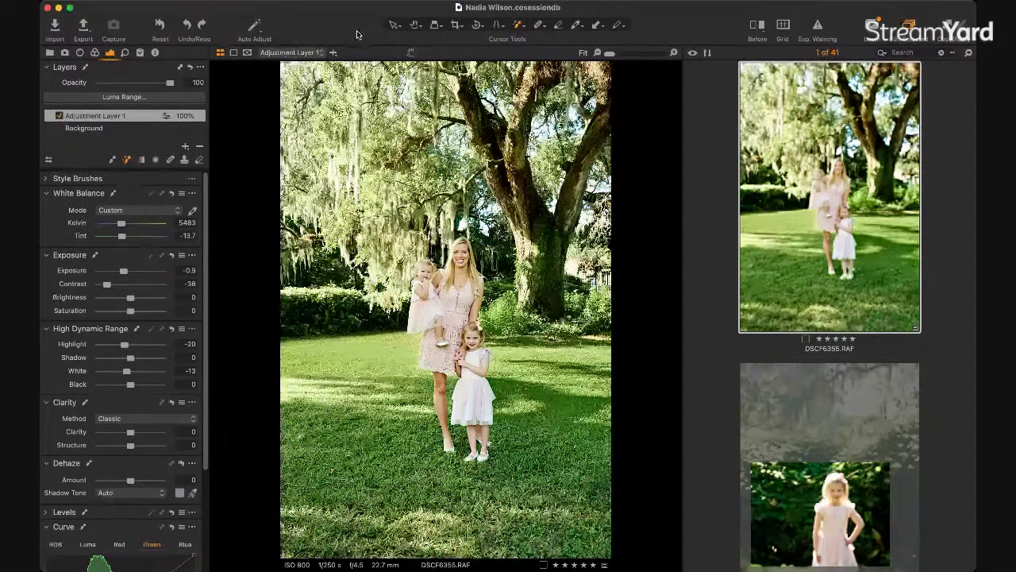
# Step: Add a second adjustment layer and mask the bright hanging moss and tree foliage with the Magic Brush
pyautogui.click(333, 52)
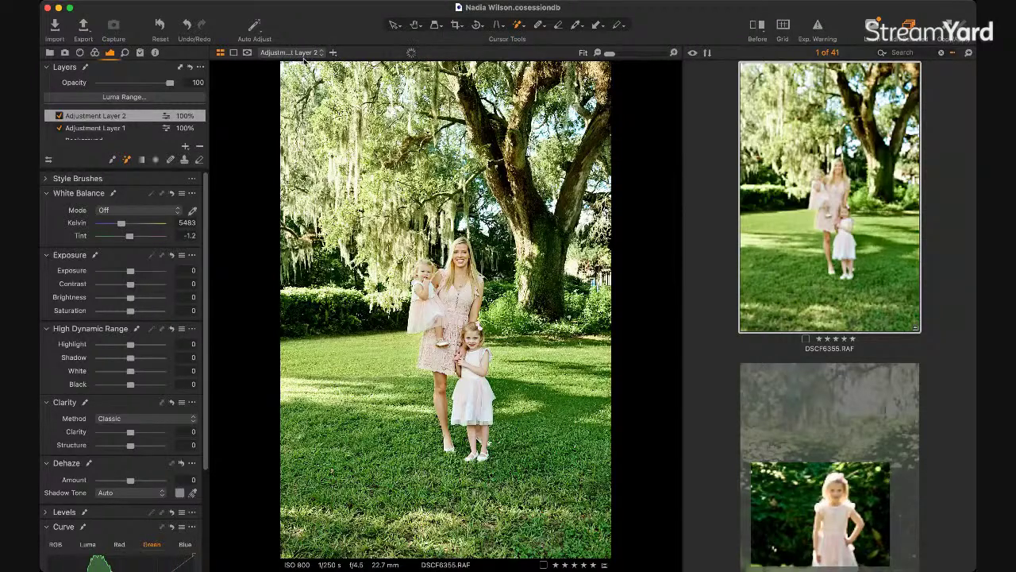
pyautogui.moveTo(339, 114); pyautogui.dragTo(361, 181)
pyautogui.moveTo(352, 157); pyautogui.dragTo(351, 159)
# Step: Set the foliage layer's exposure to -0.61 and its white balance to 5957 Kelvin
pyautogui.moveTo(130, 270); pyautogui.dragTo(132, 273)
pyautogui.moveTo(131, 273); pyautogui.dragTo(125, 271)
pyautogui.moveTo(121, 223); pyautogui.dragTo(123, 224)
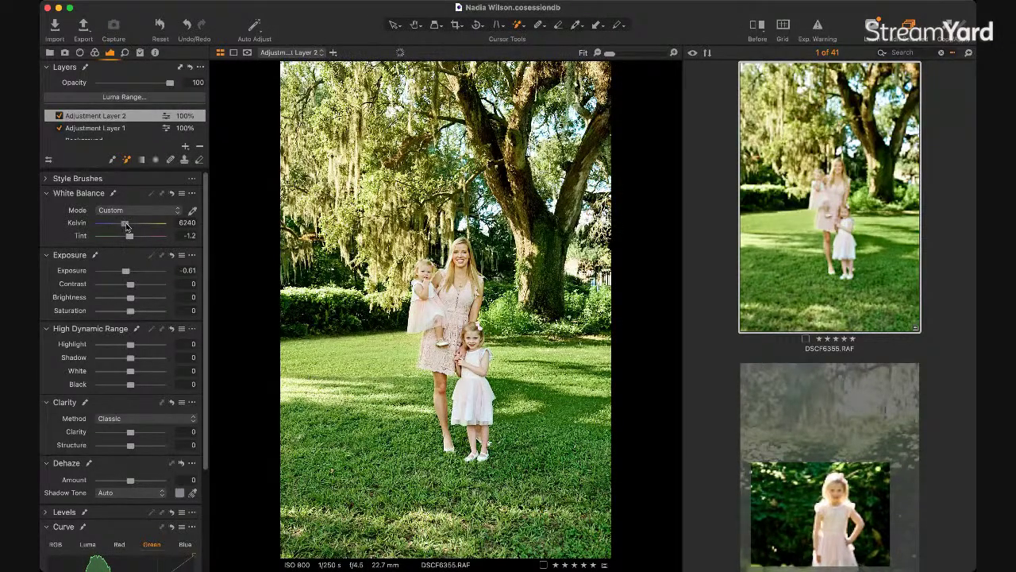
# Step: Set the foliage layer's High Dynamic Range shadow to 39 and both its clarity and structure to -100
pyautogui.moveTo(130, 357)
pyautogui.mouseDown()
pyautogui.moveTo(149, 356)
pyautogui.moveTo(111, 359)
pyautogui.moveTo(145, 358)
pyautogui.mouseUp()
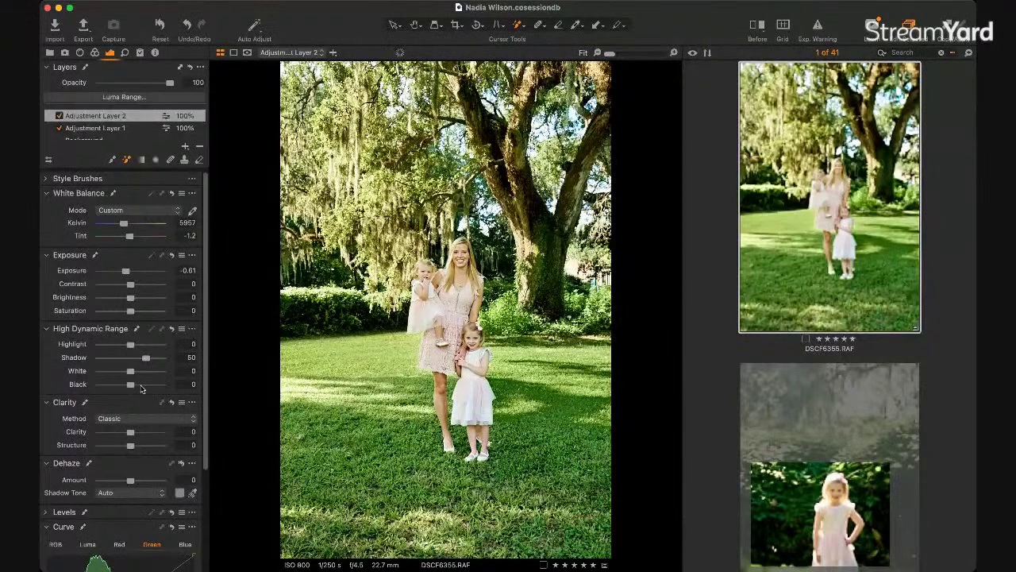
pyautogui.moveTo(149, 359); pyautogui.dragTo(144, 359)
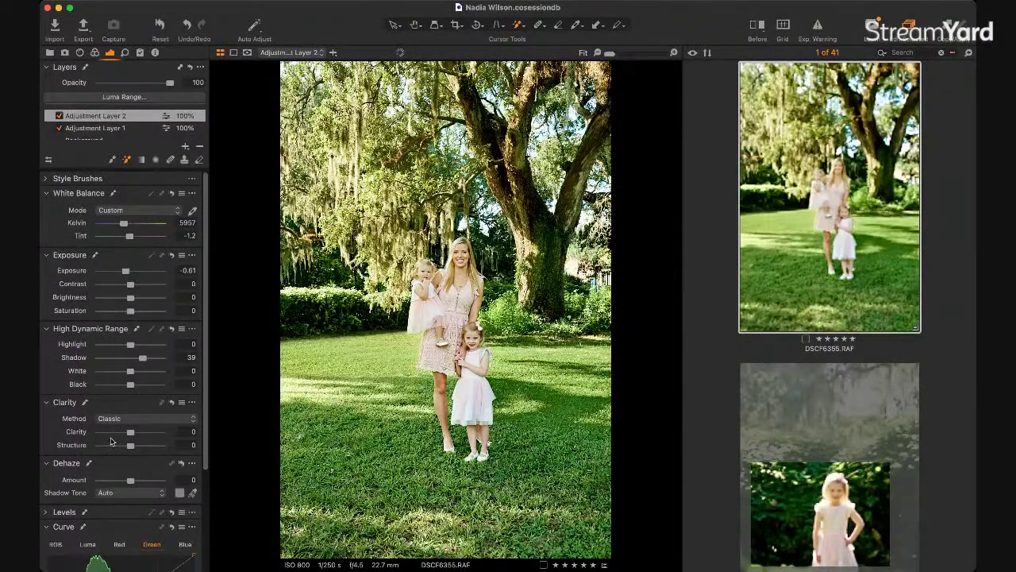
pyautogui.click(111, 431)
pyautogui.click(99, 433)
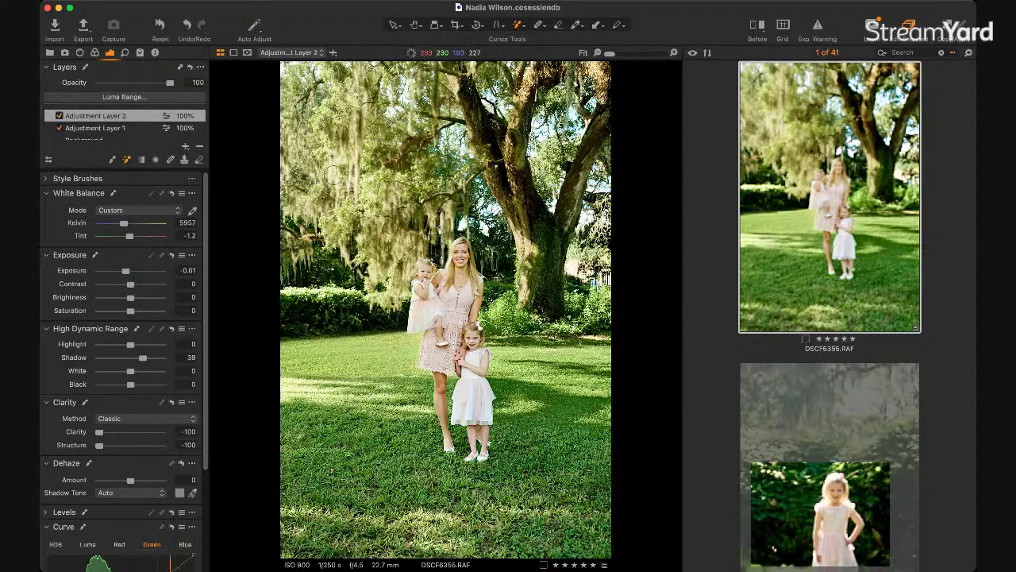
pyautogui.click(349, 168)
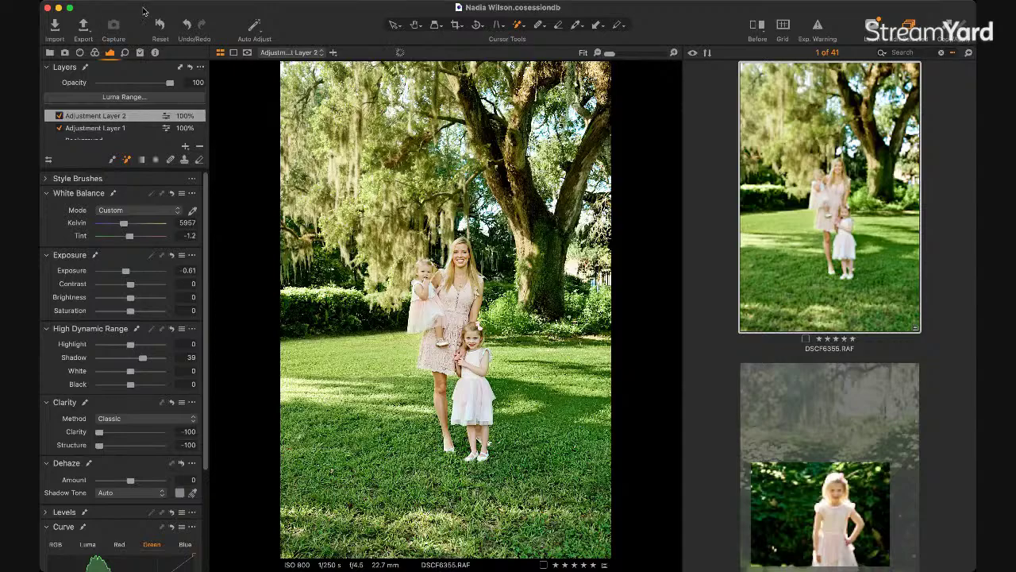
pyautogui.doubleClick(287, 12)
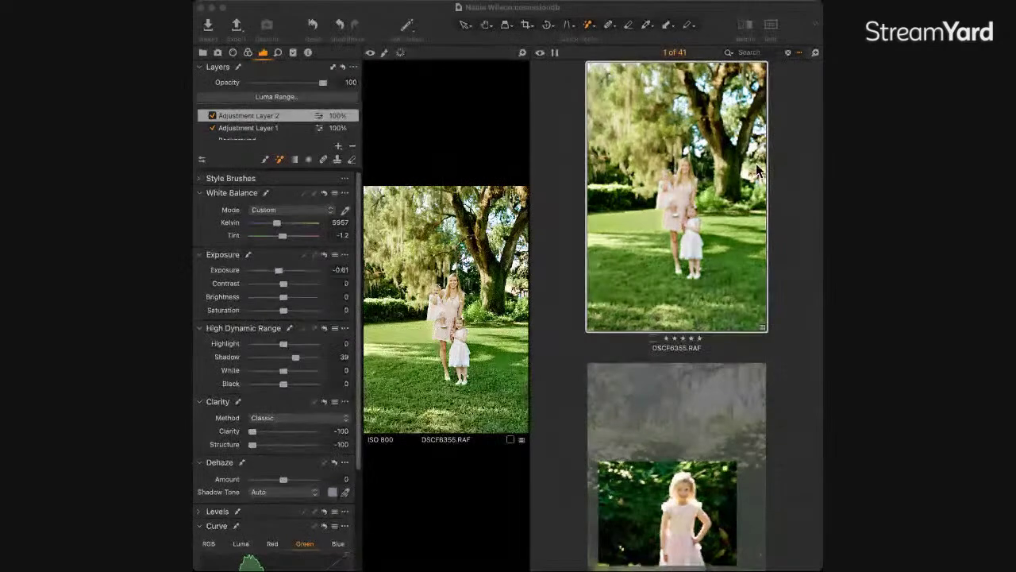
pyautogui.click(255, 9)
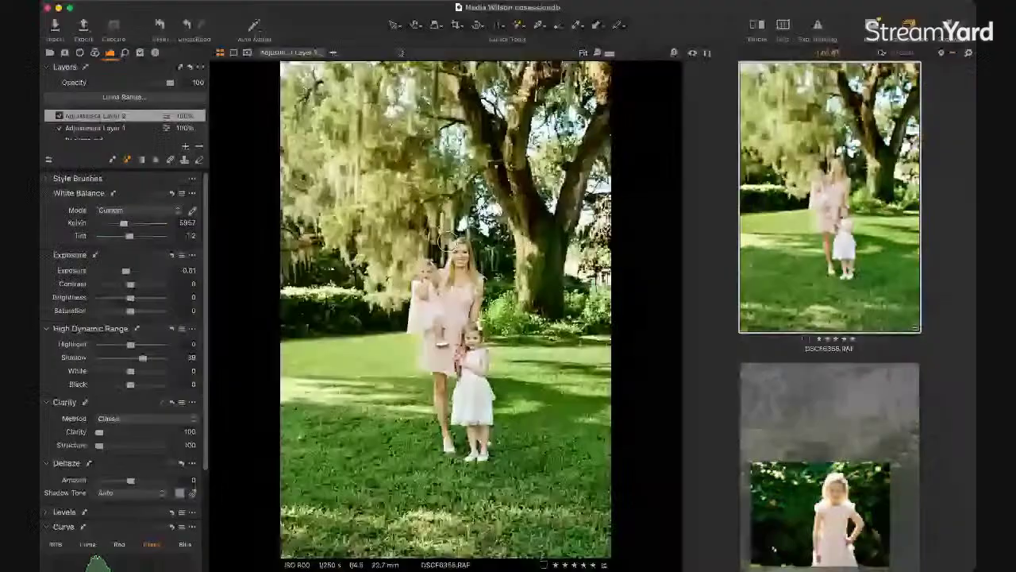
pyautogui.doubleClick(387, 27)
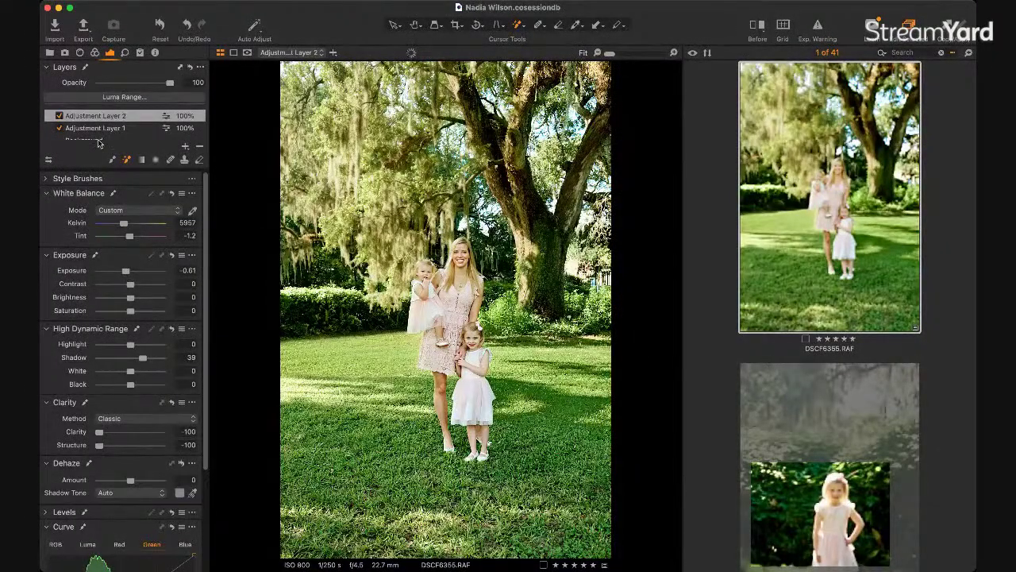
# Step: Find photo DSCF6268.RAF of the family walking on the path in the other 2021 Audubon family raws favorite and open it
pyautogui.click(49, 53)
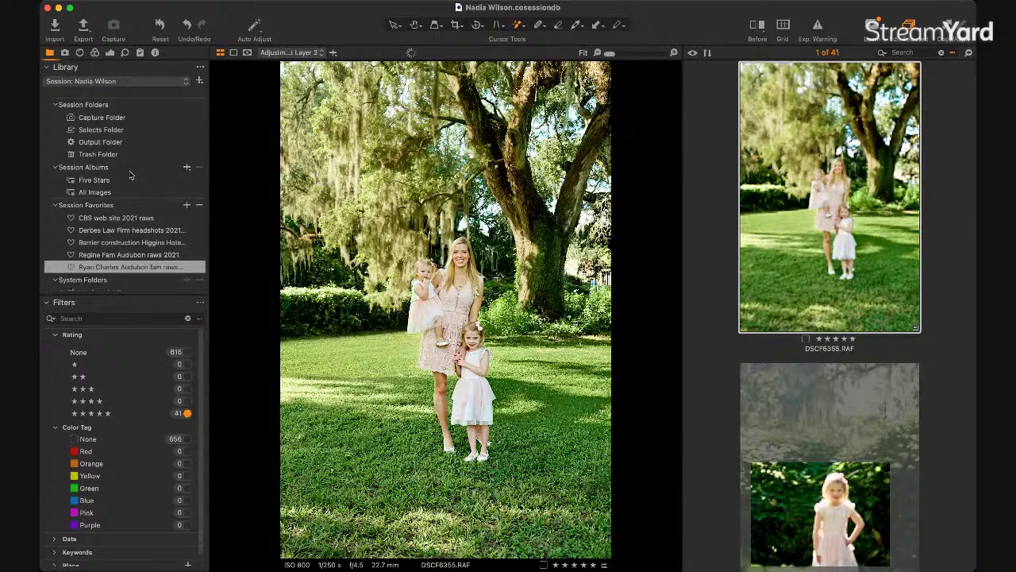
pyautogui.click(115, 255)
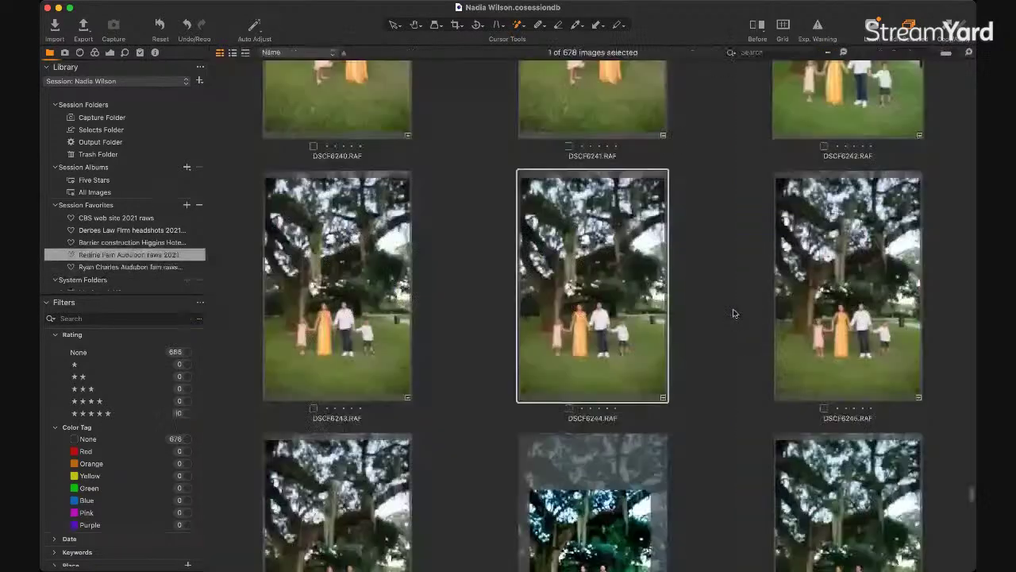
pyautogui.scroll(10, 700, 327)
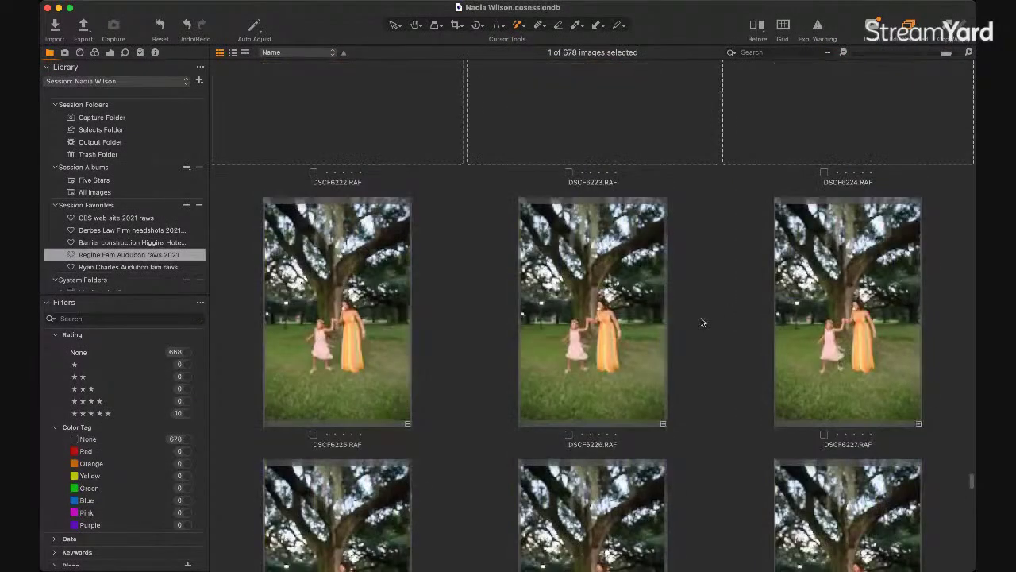
pyautogui.scroll(3, 701, 317)
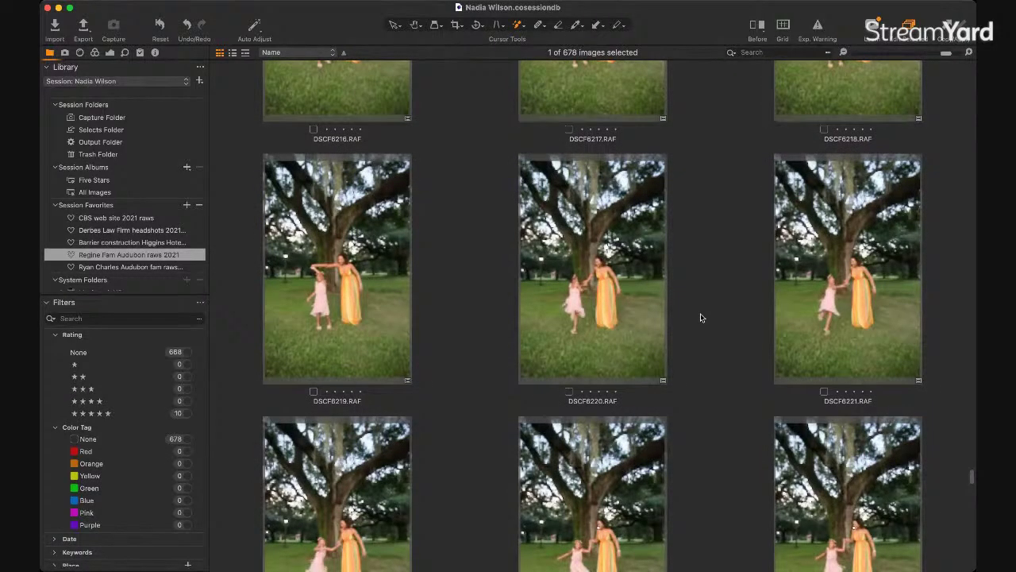
pyautogui.scroll(20, 701, 318)
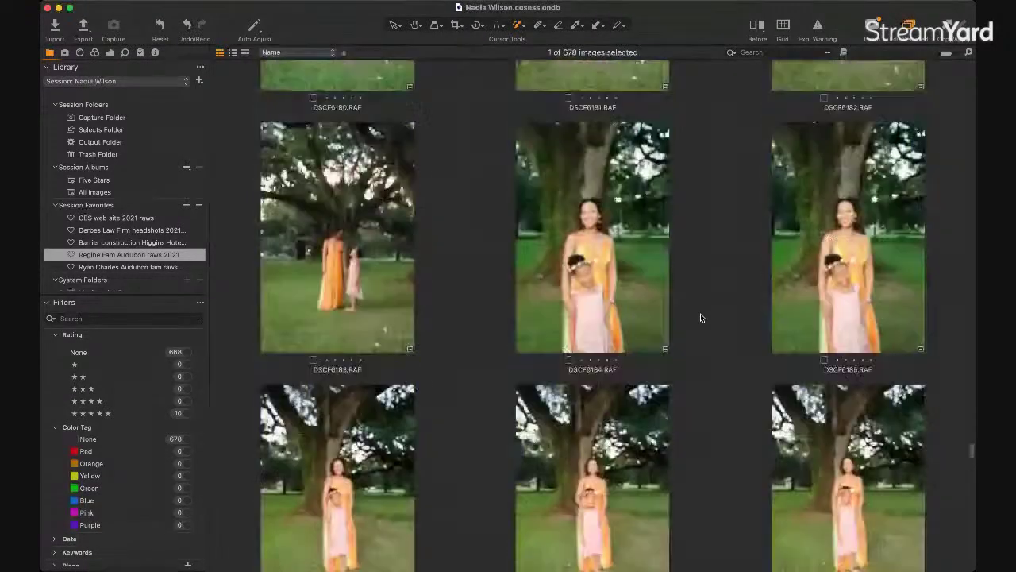
pyautogui.scroll(20, 700, 317)
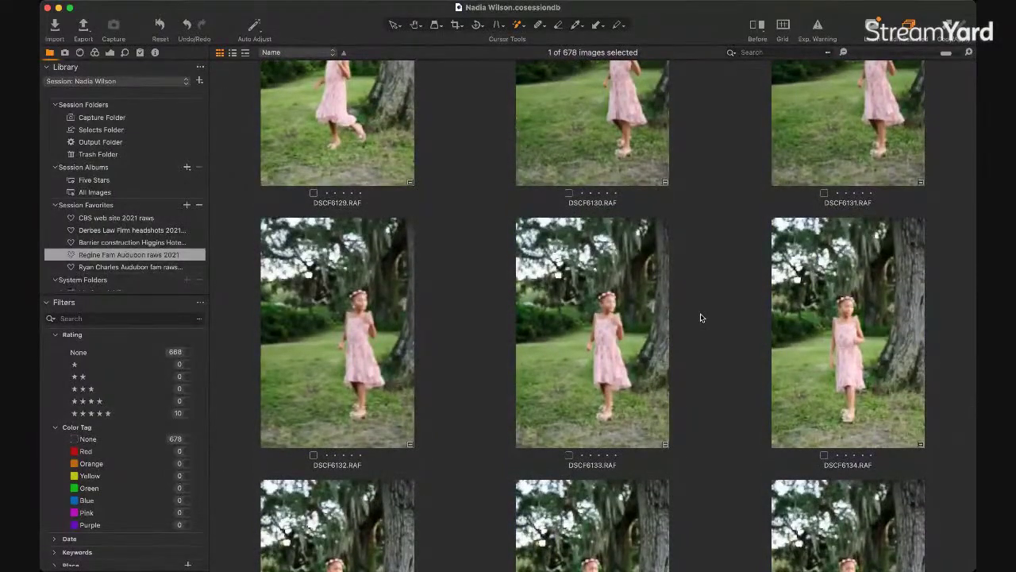
pyautogui.scroll(-20, 700, 317)
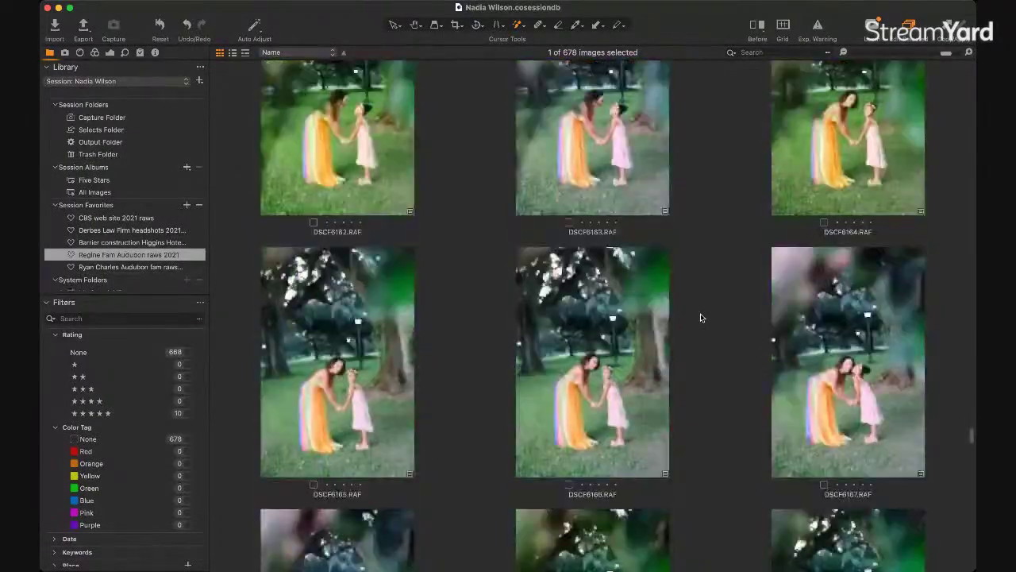
pyautogui.scroll(-15, 700, 317)
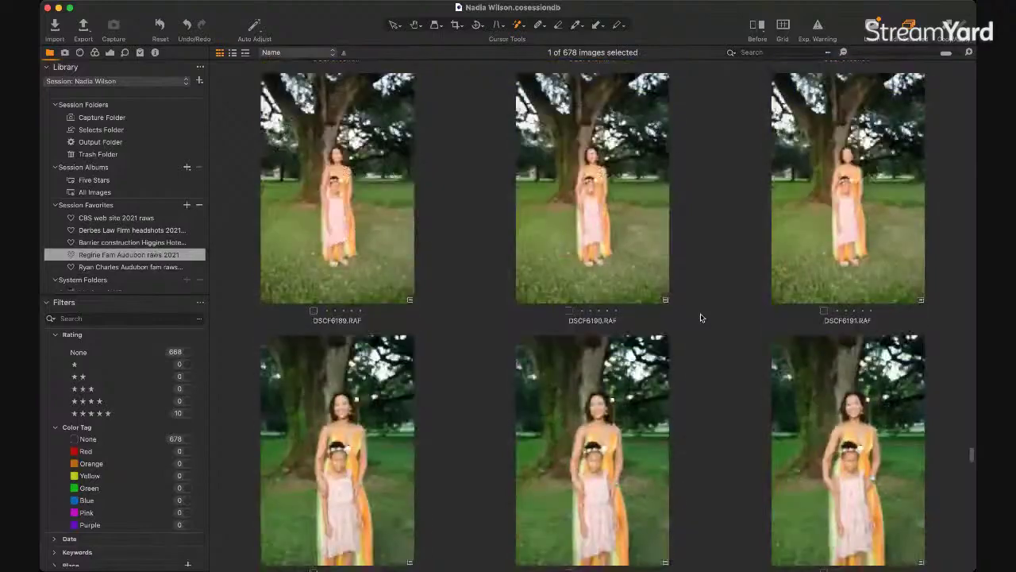
pyautogui.scroll(-20, 700, 317)
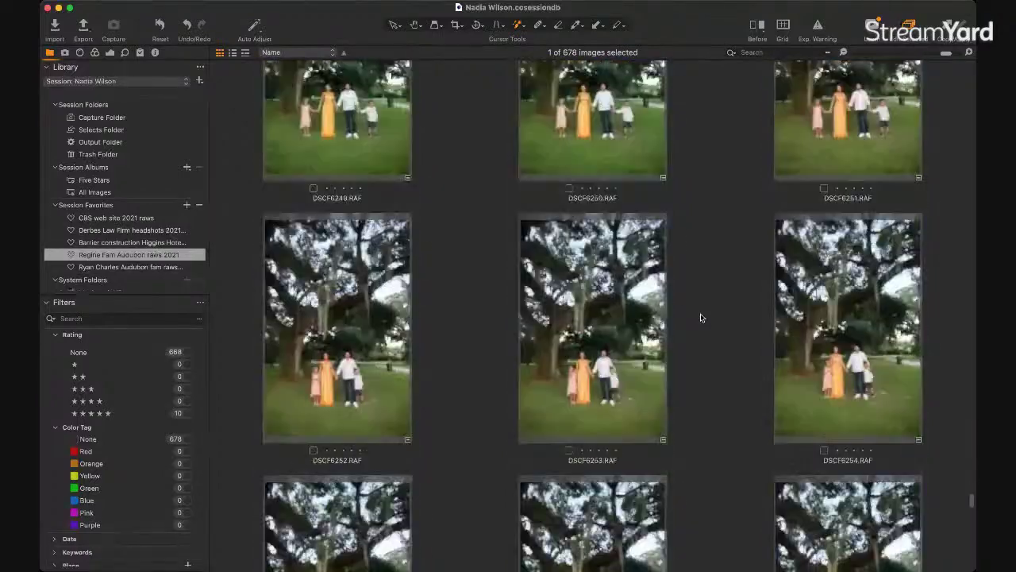
pyautogui.scroll(-2, 701, 316)
pyautogui.scroll(1, 643, 295)
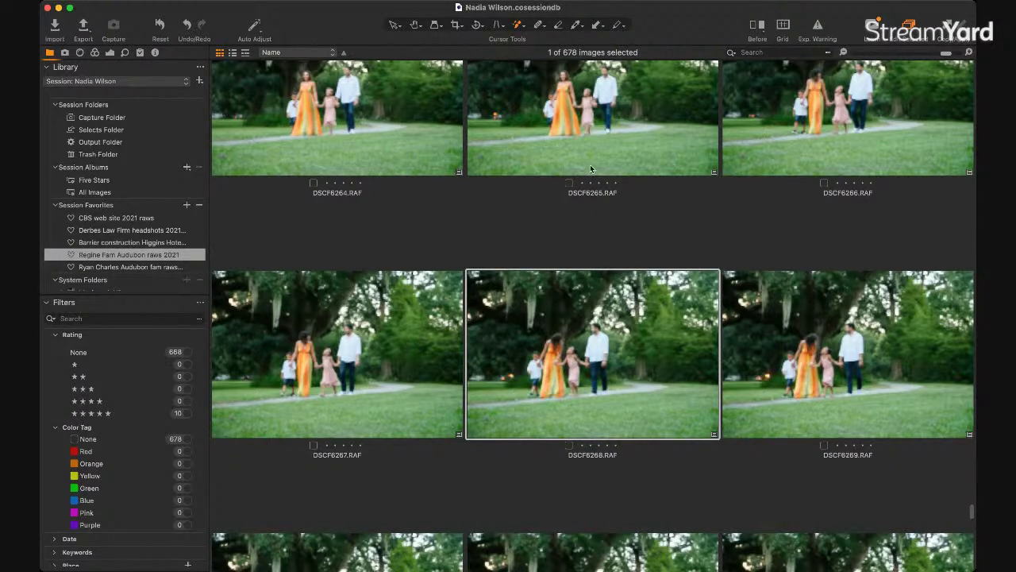
pyautogui.doubleClick(624, 285)
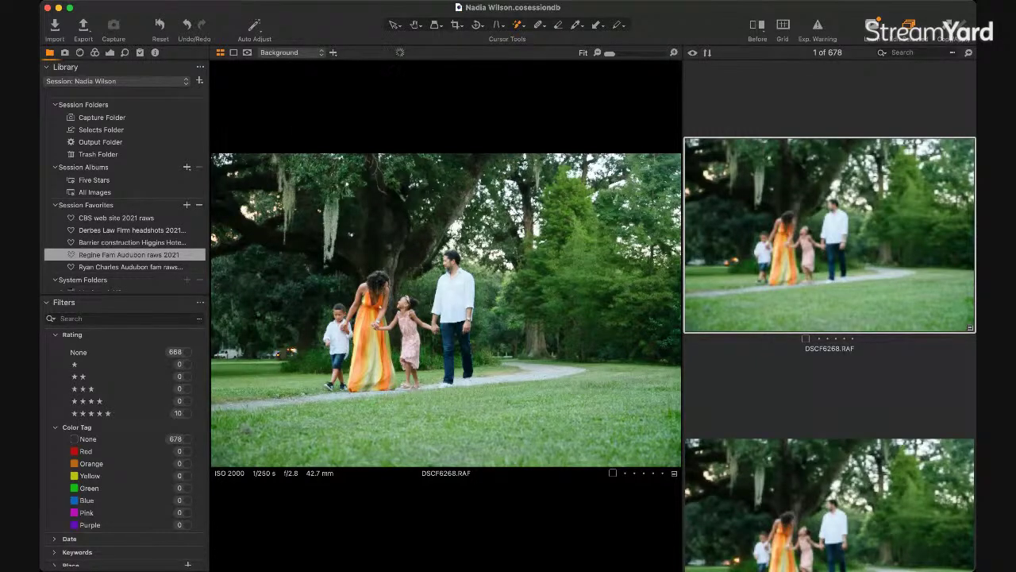
# Step: Reset all adjustments on DSCF6268.RAF and apply the custom style GK - Glossy Sharp
pyautogui.press('super+r')
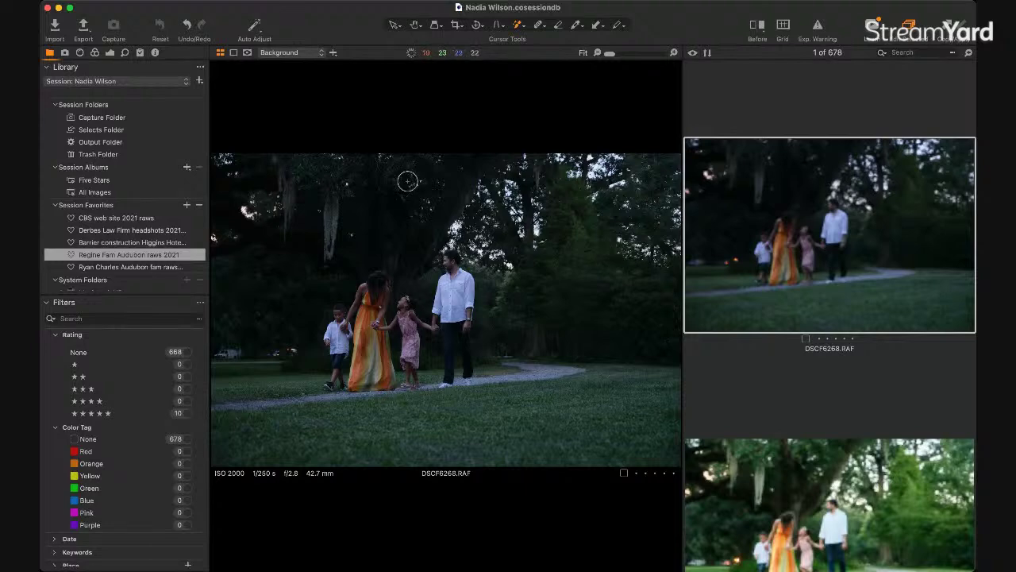
pyautogui.click(140, 52)
pyautogui.click(101, 255)
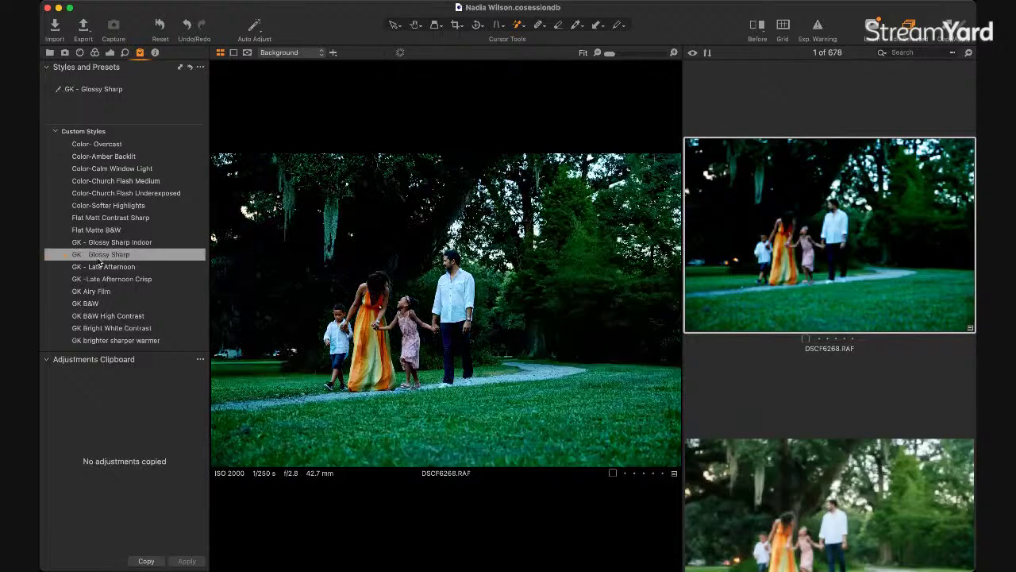
# Step: Try the GK - Late Afternoon style on the photo, both alone and combined with GK - Glossy Sharp
pyautogui.click(99, 258)
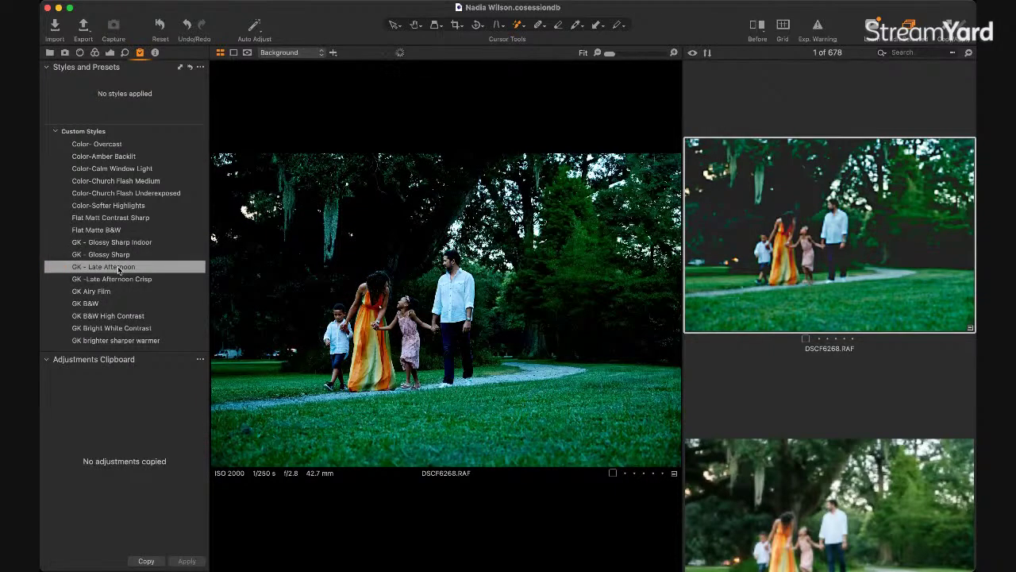
pyautogui.click(118, 268)
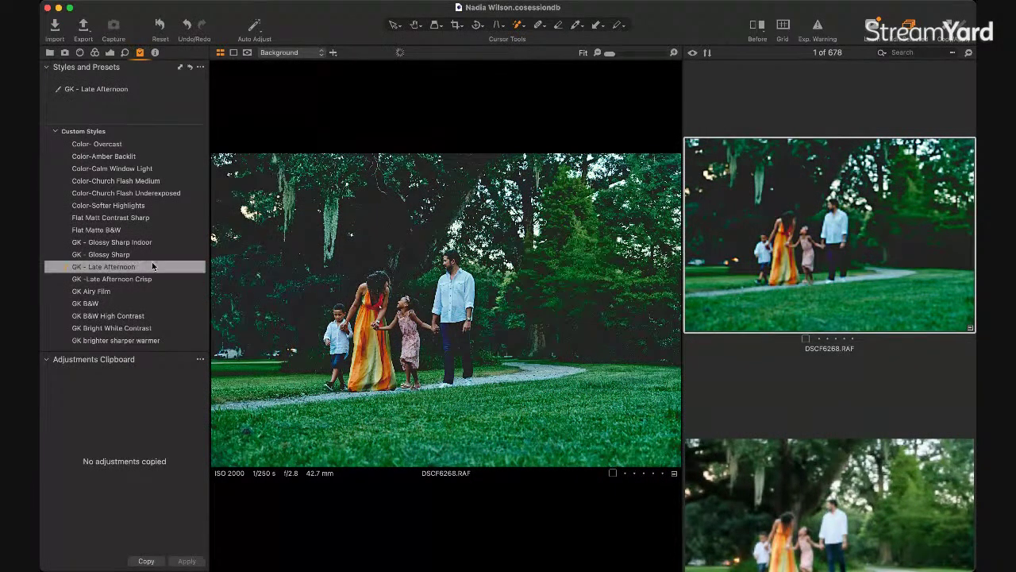
pyautogui.click(111, 255)
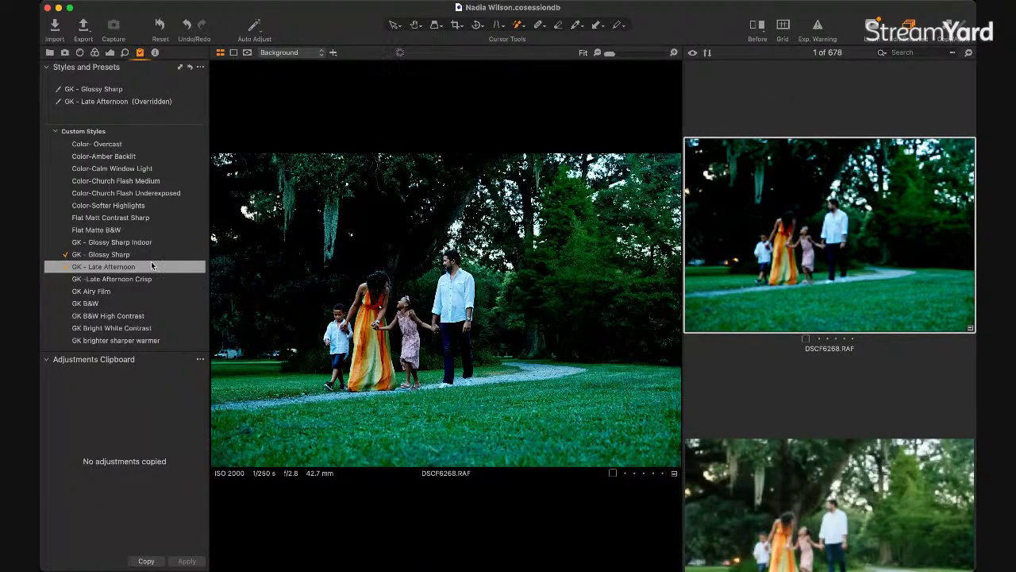
pyautogui.click(152, 266)
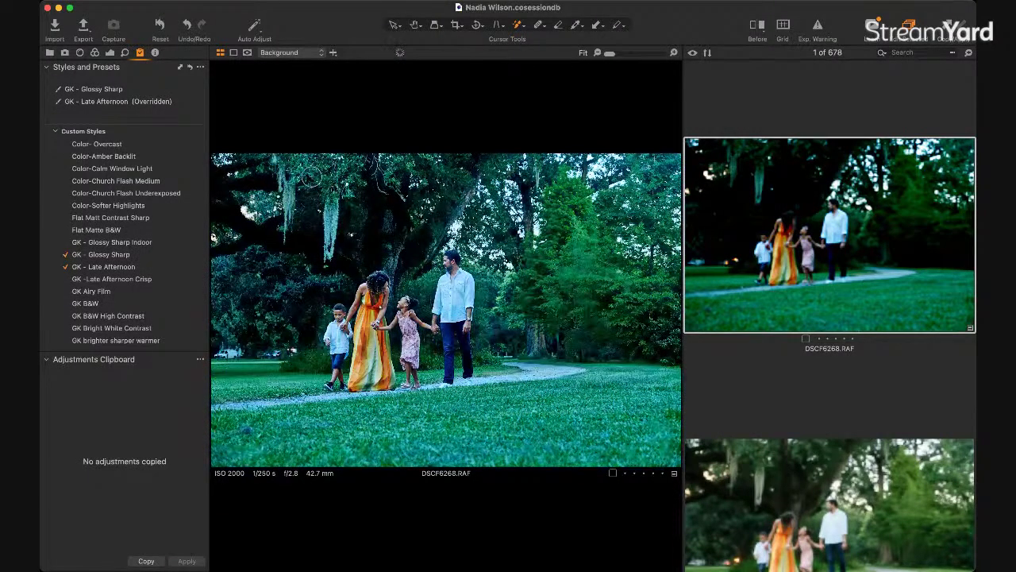
# Step: Try GK -Late Afternoon Crisp in place of GK - Late Afternoon, and return to only the GK - Glossy Sharp style
pyautogui.click(121, 267)
pyautogui.click(111, 279)
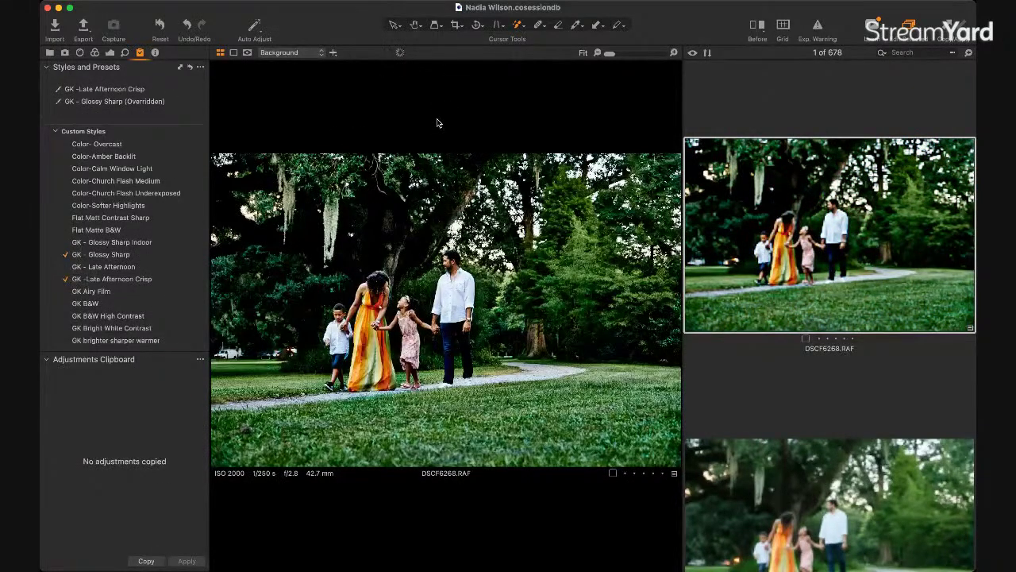
pyautogui.click(96, 281)
pyautogui.click(115, 256)
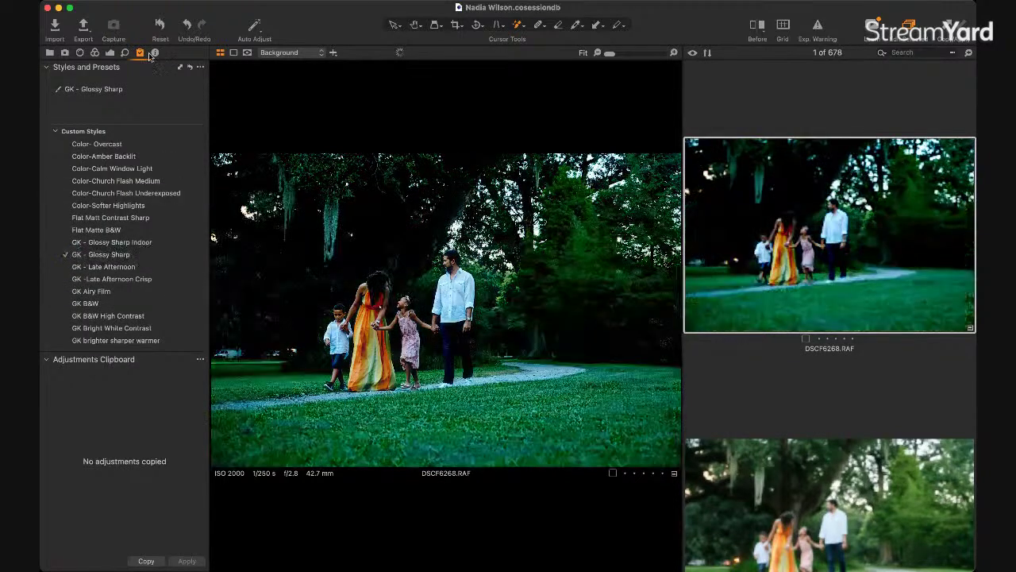
# Step: Set the background's High Dynamic Range shadow to 44 and neutralize the white balance by sampling the gravel path with the picker
pyautogui.click(109, 52)
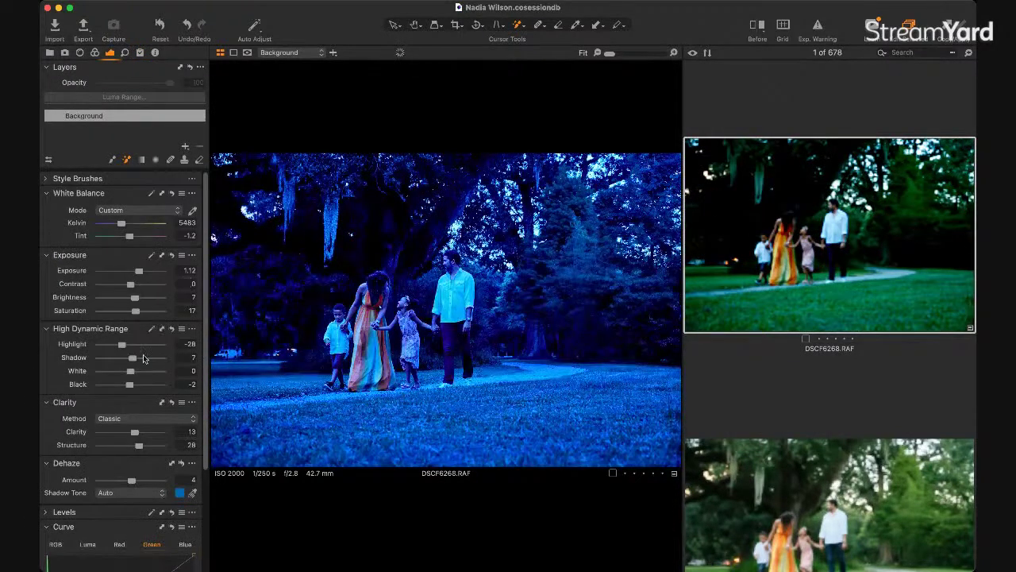
pyautogui.moveTo(133, 358); pyautogui.dragTo(144, 357)
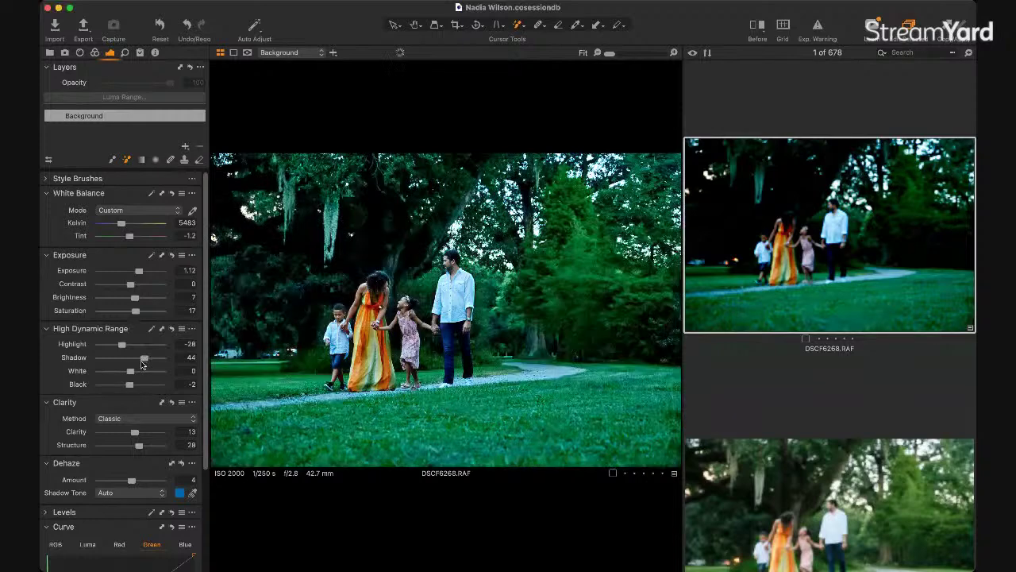
pyautogui.click(192, 210)
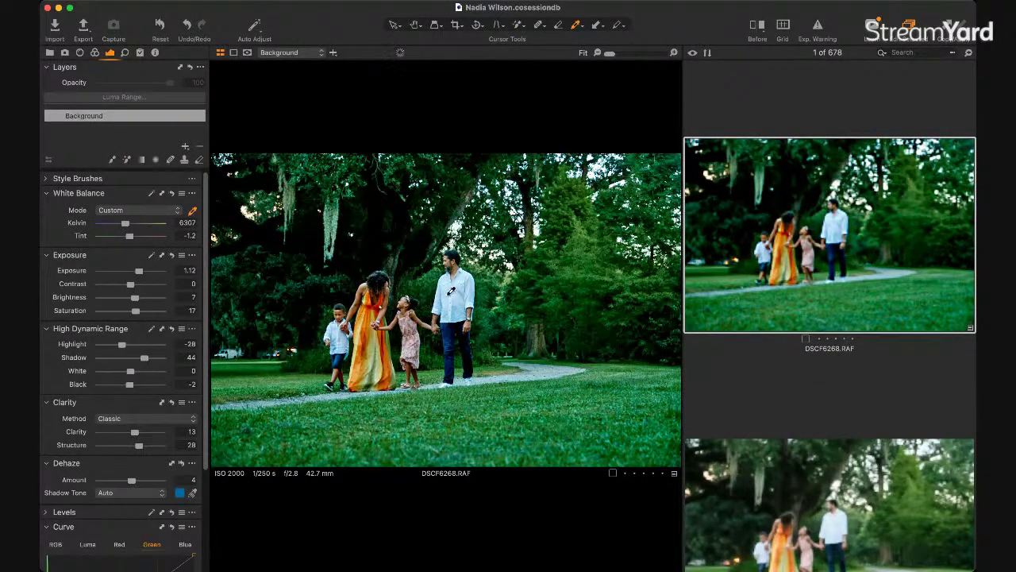
pyautogui.click(464, 380)
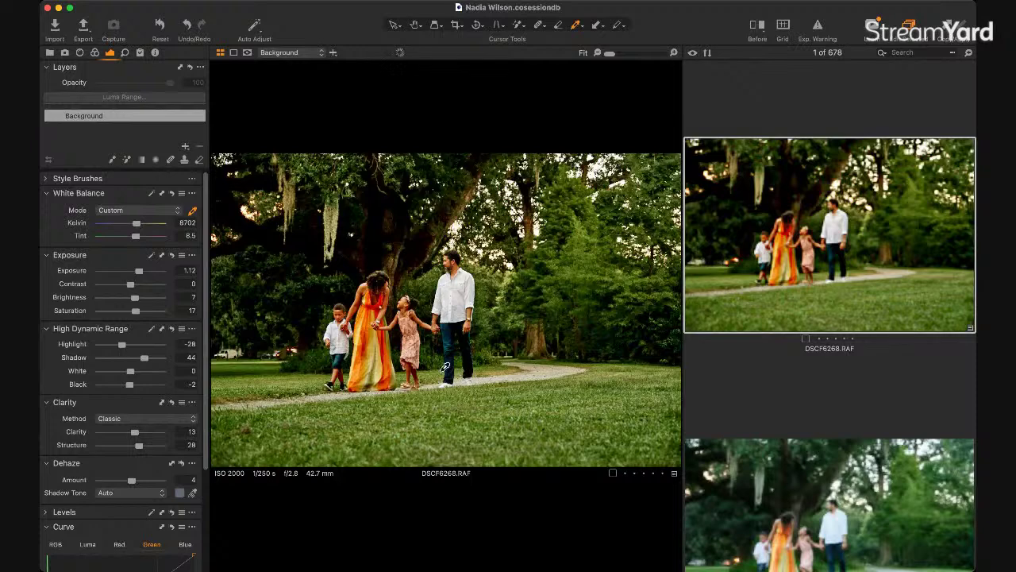
pyautogui.click(356, 416)
pyautogui.click(541, 374)
pyautogui.click(453, 291)
pyautogui.click(539, 379)
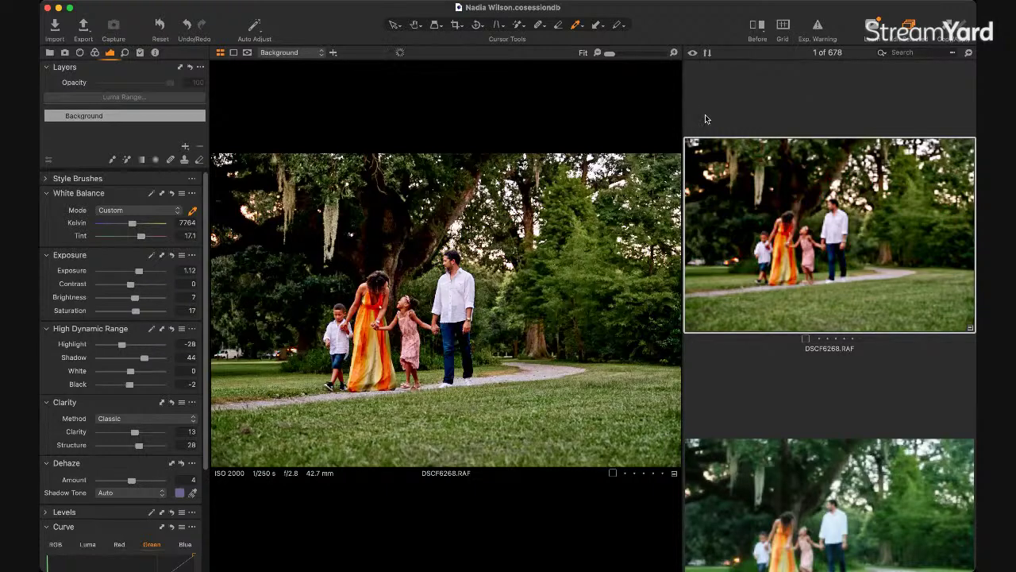
# Step: Narrow the thumbnail browser to a slim column so that the photo gets a larger viewing area
pyautogui.moveTo(684, 118); pyautogui.dragTo(816, 111)
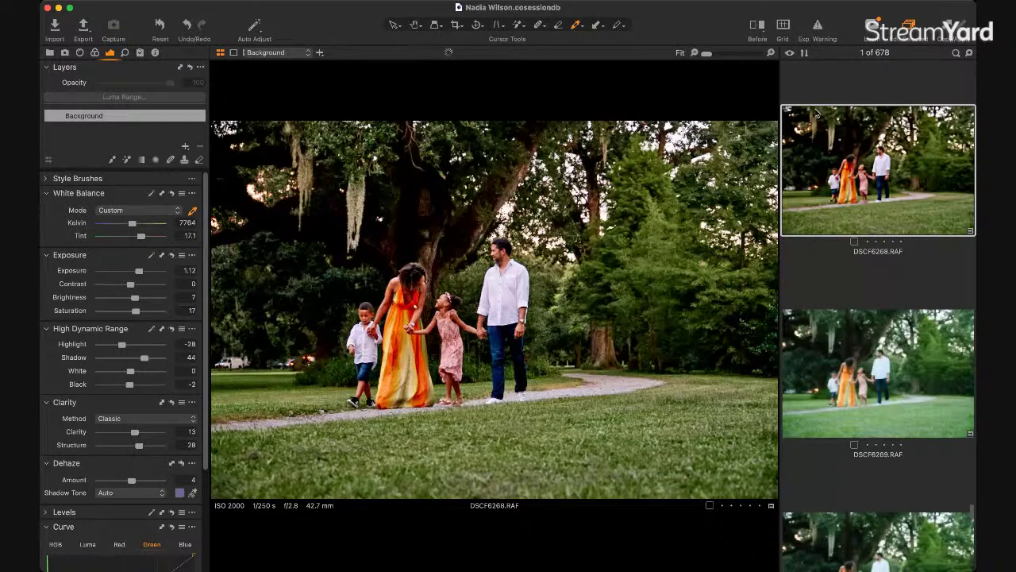
pyautogui.moveTo(780, 114); pyautogui.dragTo(866, 115)
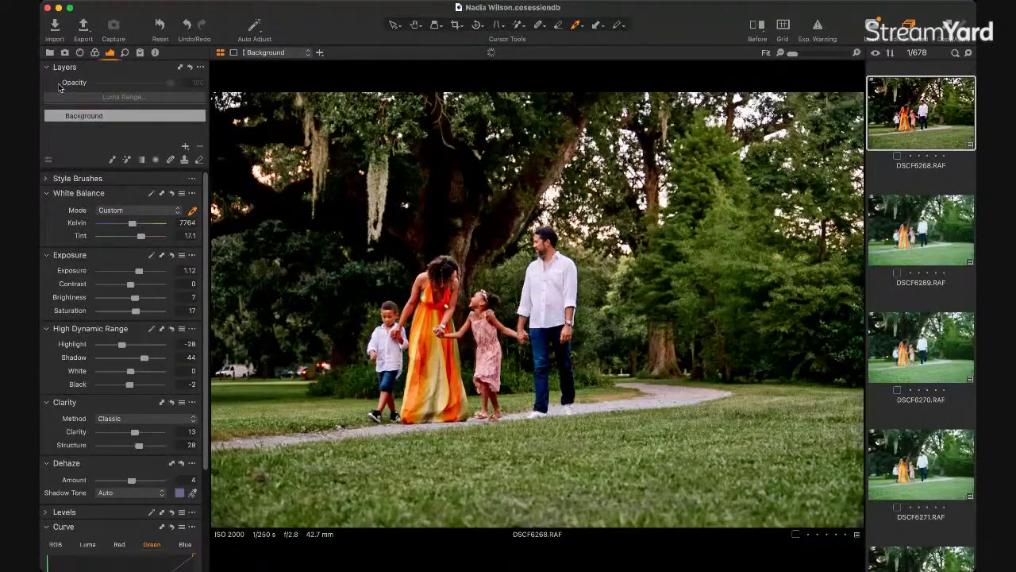
# Step: Mask the tree canopy on a new adjustment layer using the Magic Brush, and hide the mask overlay
pyautogui.click(127, 159)
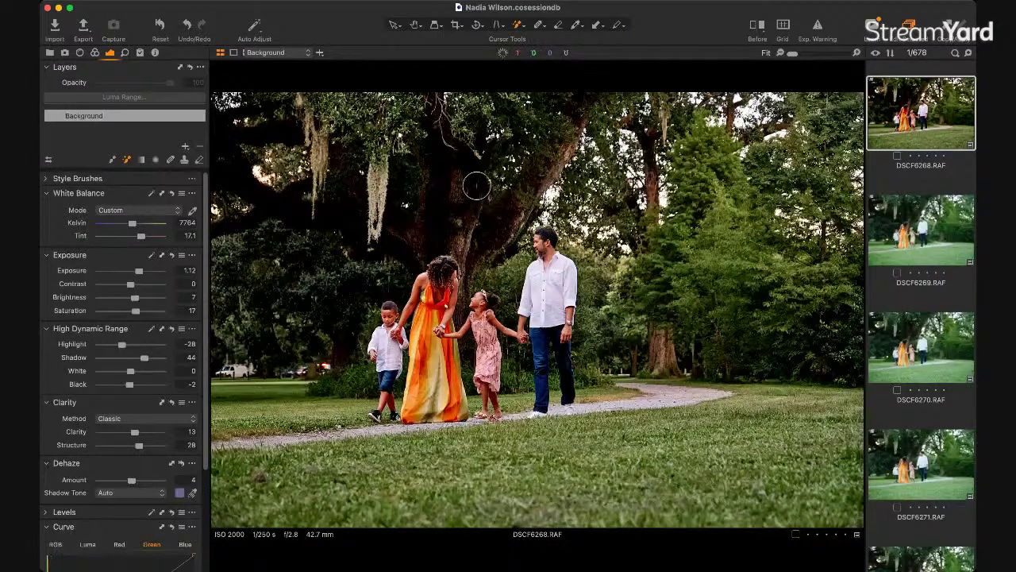
pyautogui.click(261, 163)
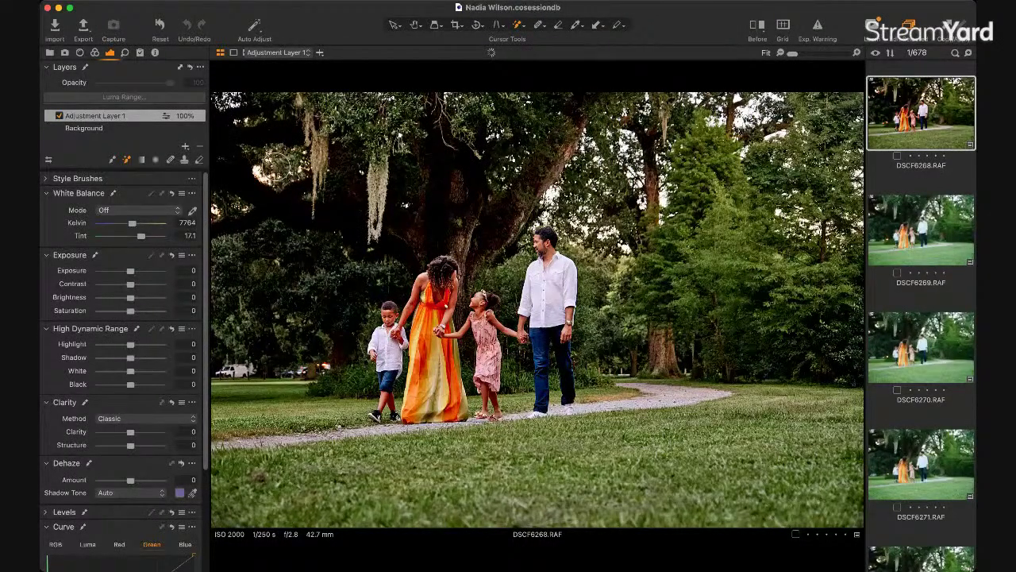
pyautogui.click(274, 165)
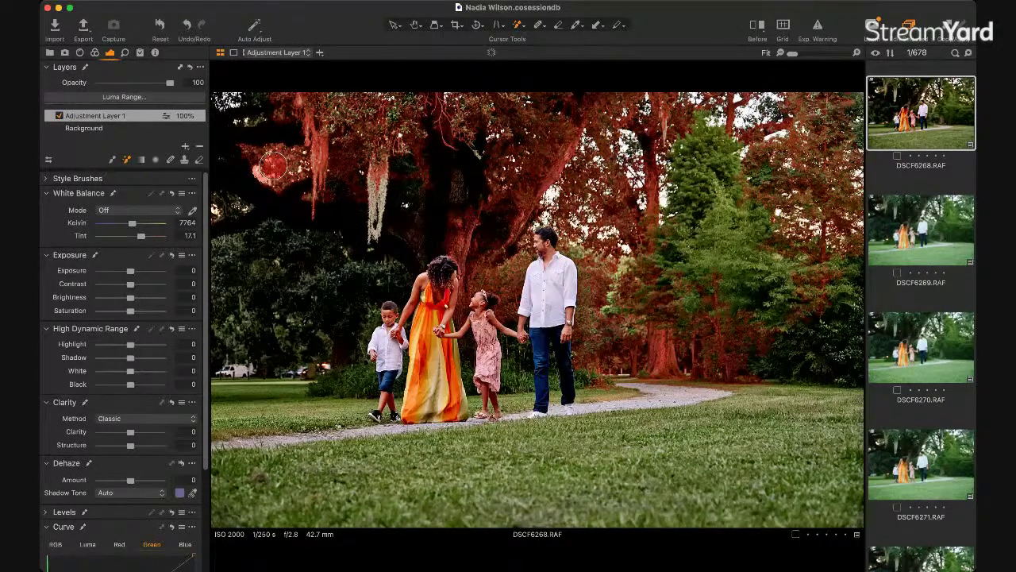
pyautogui.press('m')
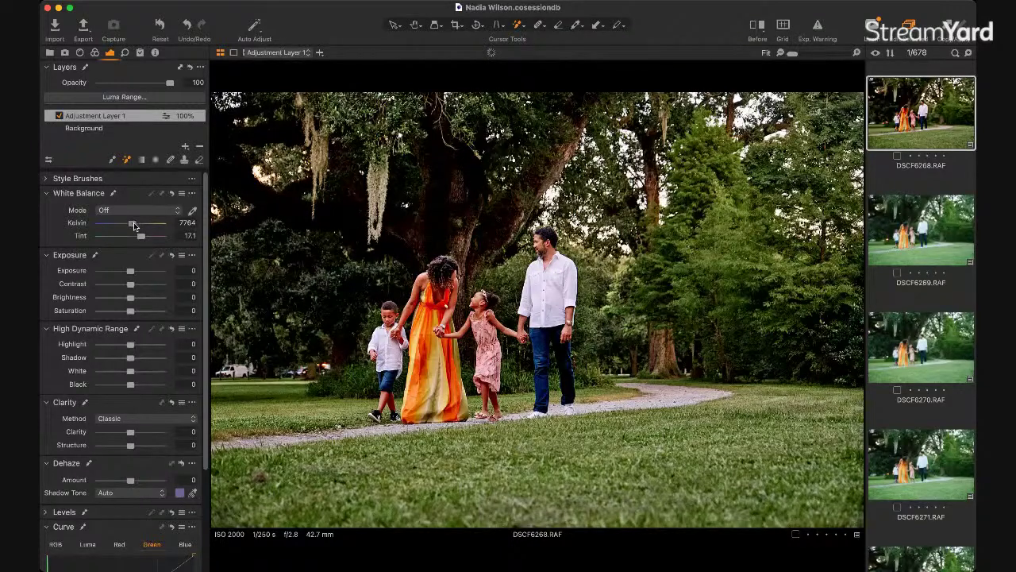
# Step: Set the adjustment layer's Kelvin to 8331 and saturation to 73, and check the photo full screen
pyautogui.moveTo(133, 226); pyautogui.dragTo(140, 227)
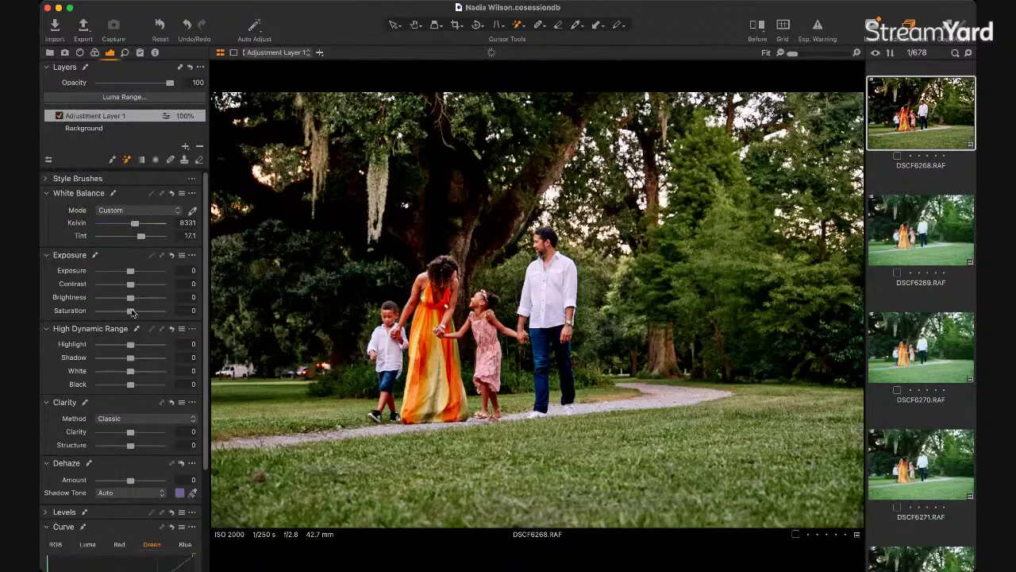
pyautogui.moveTo(132, 312); pyautogui.dragTo(150, 312)
pyautogui.moveTo(151, 312); pyautogui.dragTo(159, 312)
pyautogui.press('f')
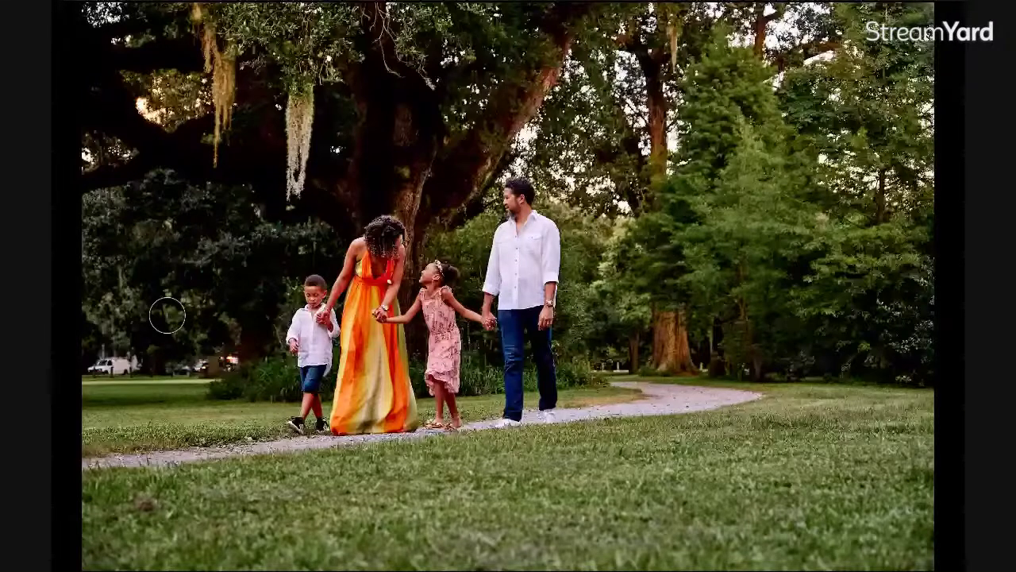
pyautogui.press('Escape')
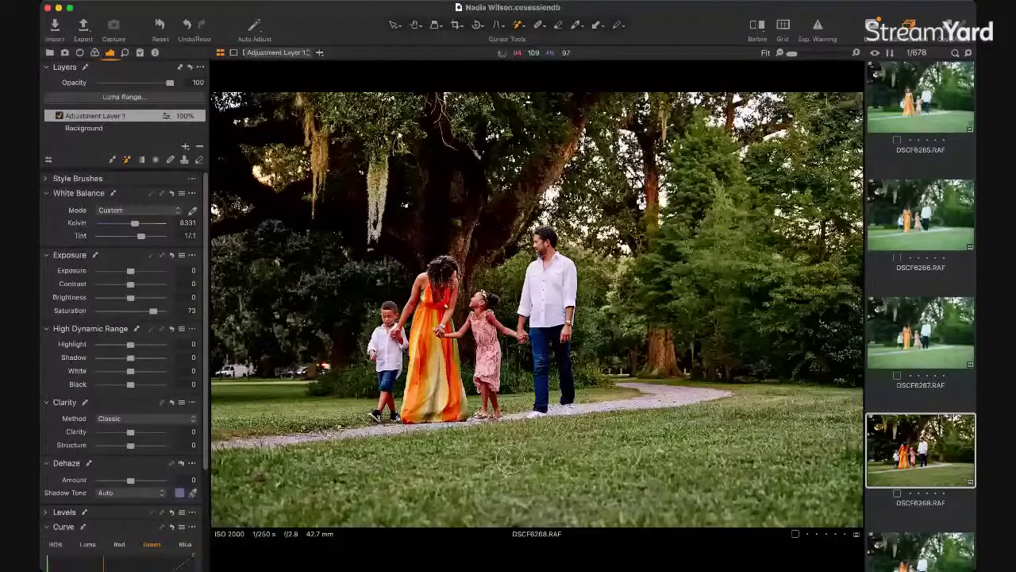
# Step: Add the lawn to the adjustment layer's mask with the Magic Brush, and hide the mask overlay
pyautogui.moveTo(505, 459); pyautogui.dragTo(637, 432)
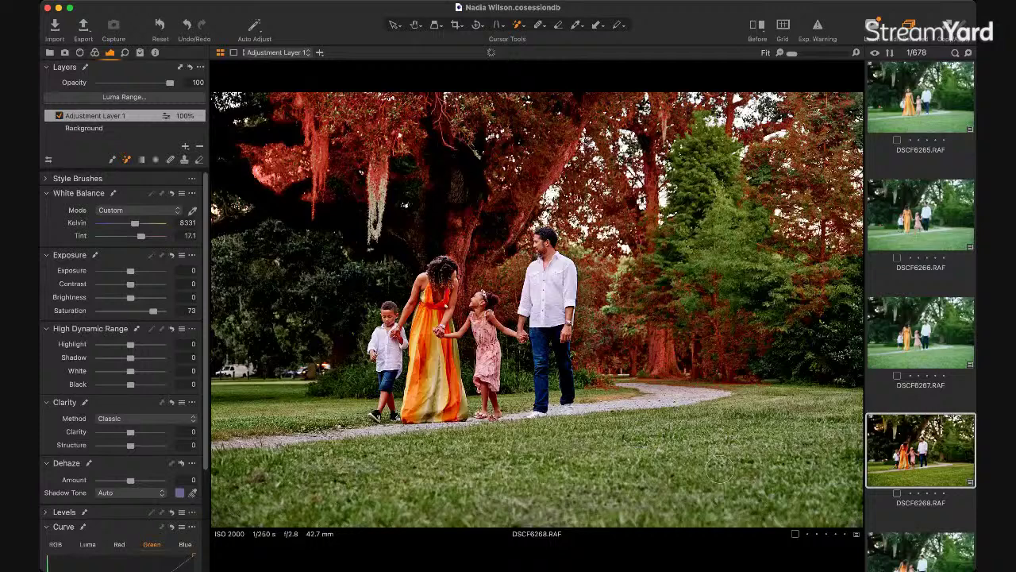
pyautogui.moveTo(601, 484); pyautogui.dragTo(600, 491)
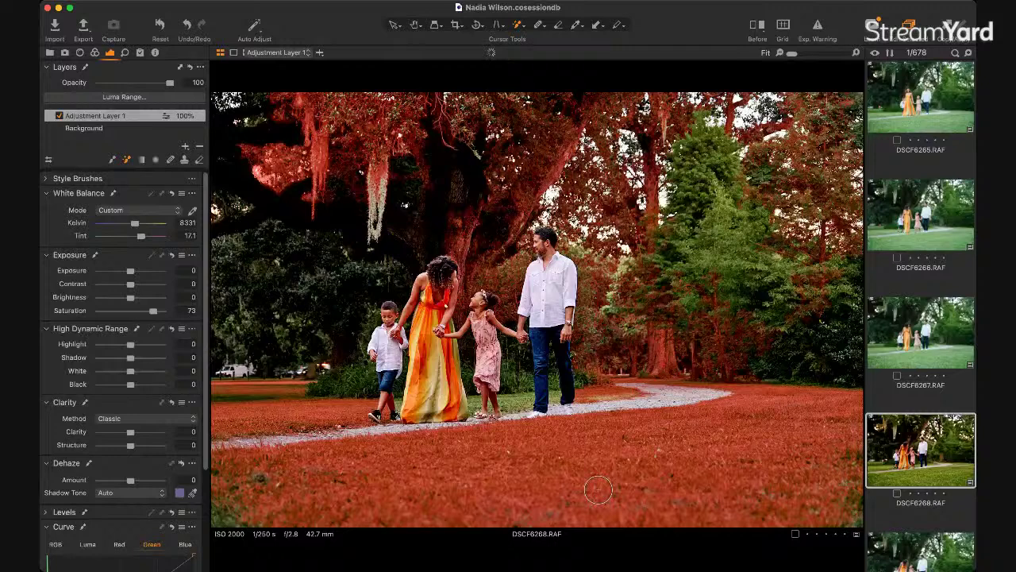
pyautogui.press('m')
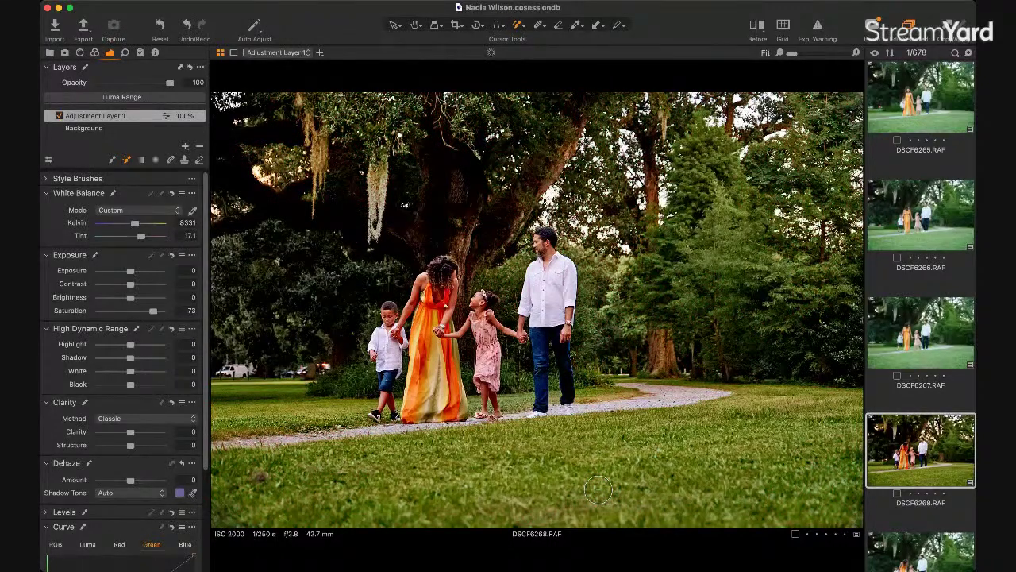
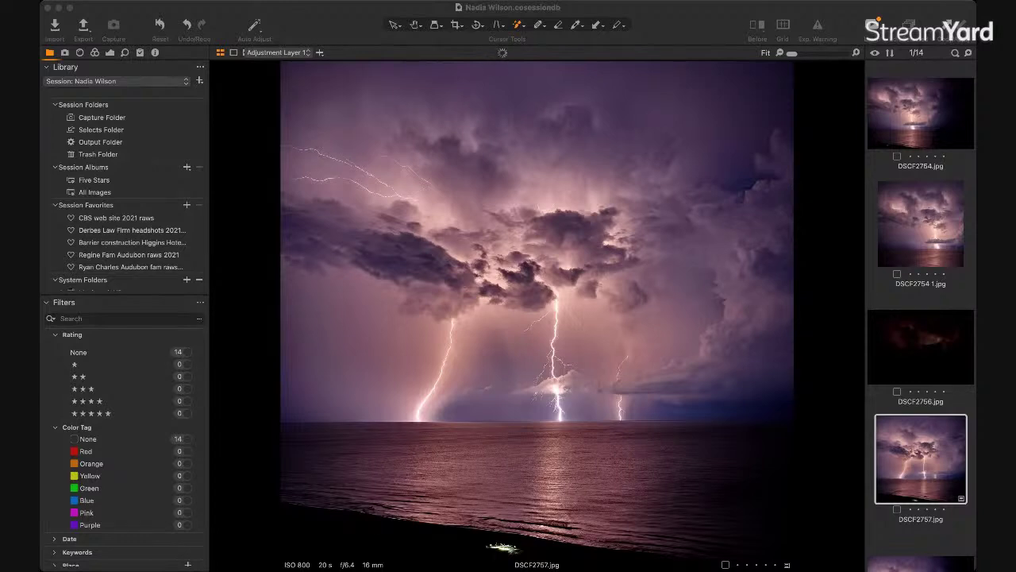
# Step: Open the "Beach 2021 lightning raws" folder inside "2a - Raws to develop" on the T7 drive
pyautogui.click(345, 140)
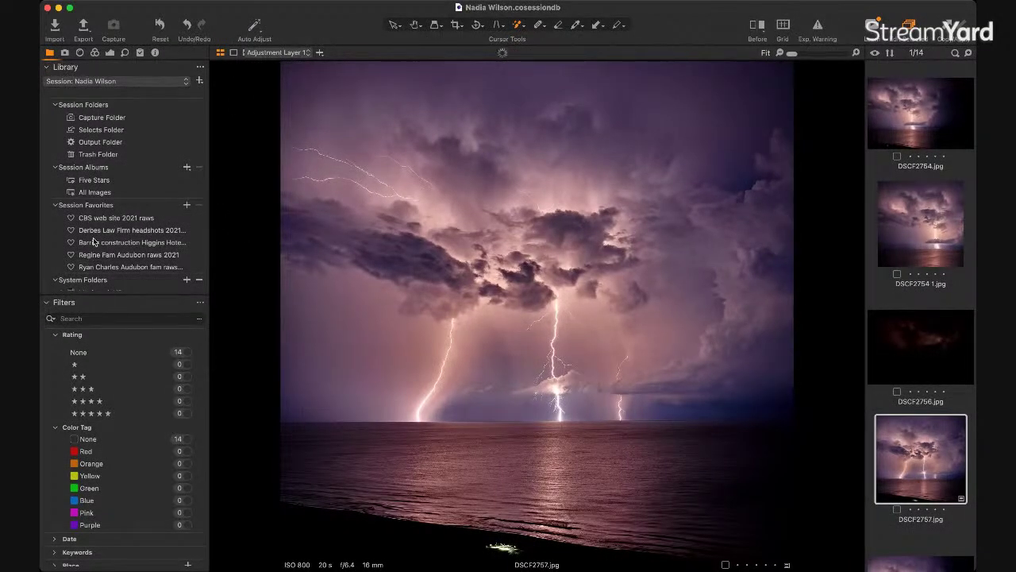
pyautogui.scroll(-5, 97, 235)
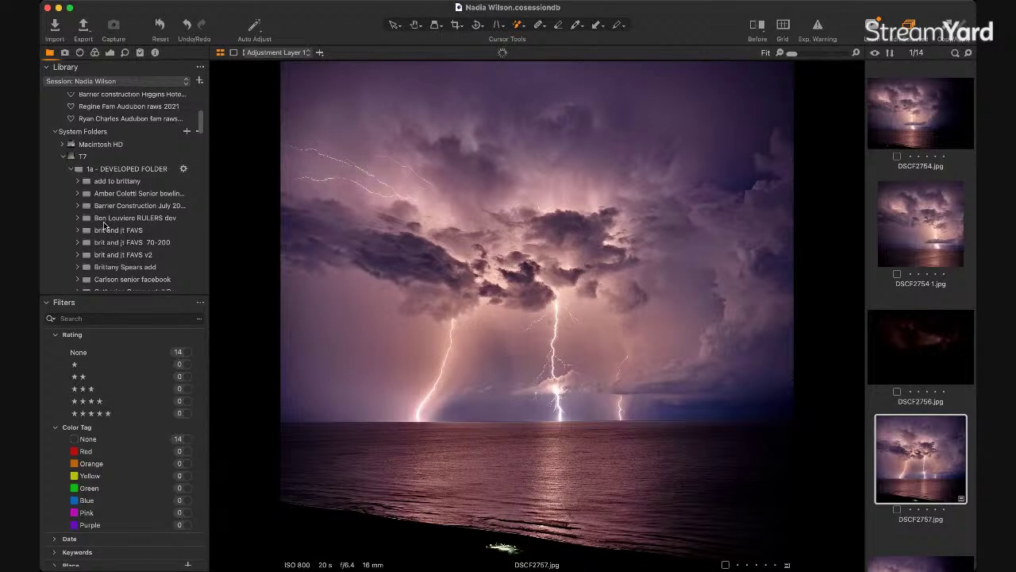
pyautogui.click(70, 169)
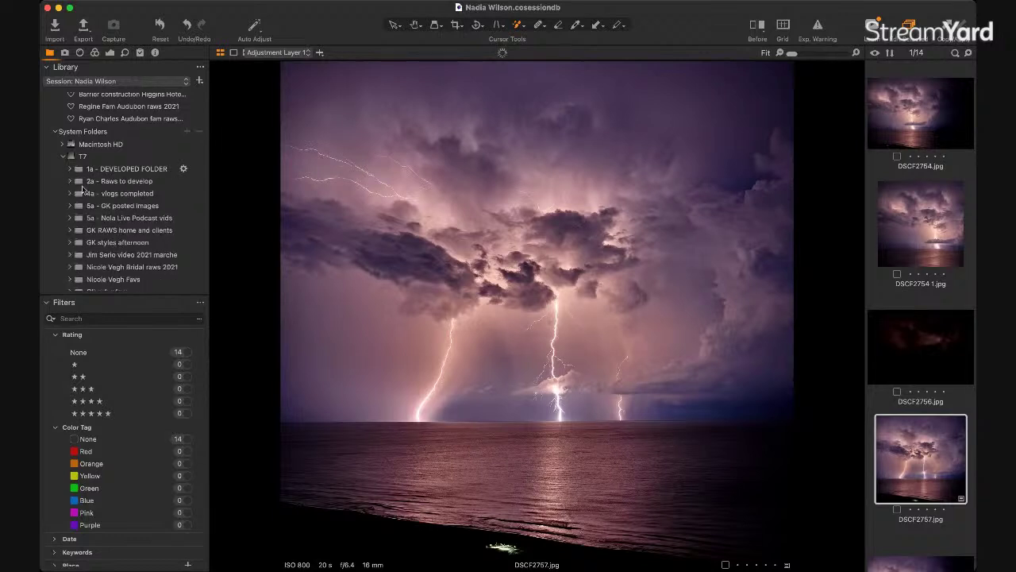
pyautogui.click(69, 181)
pyautogui.scroll(-3, 107, 223)
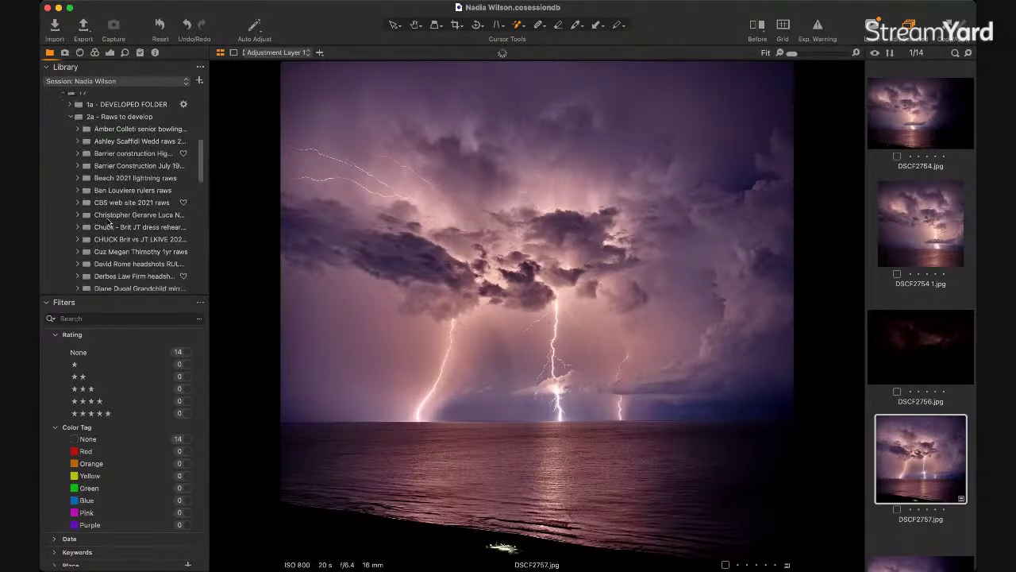
pyautogui.click(115, 179)
pyautogui.press('q')
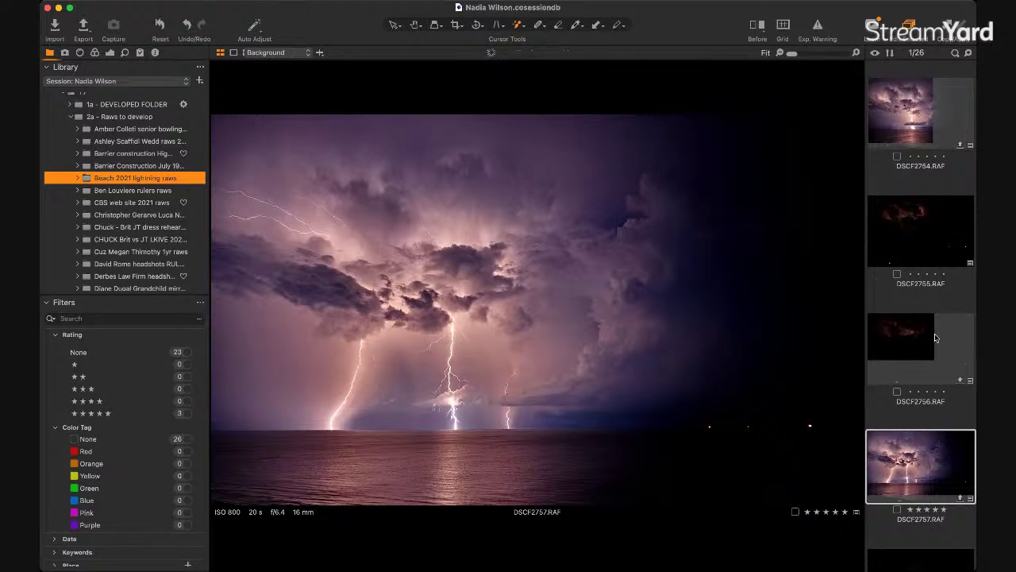
# Step: Look through the lightning photos, then open DSCF2768.RAF and enlarge it to 50%
pyautogui.scroll(-5, 935, 339)
pyautogui.scroll(-5, 935, 338)
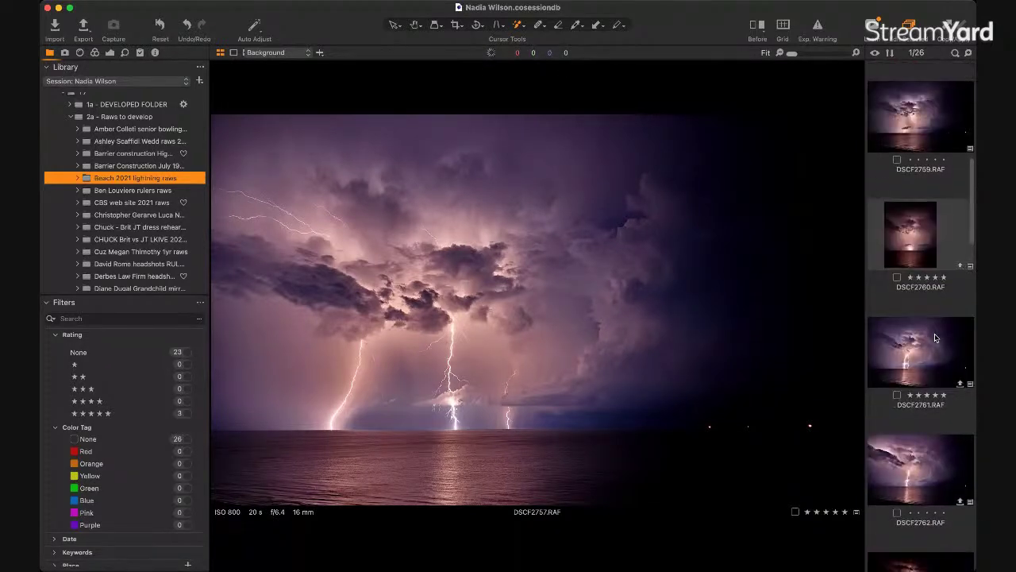
pyautogui.scroll(-3, 936, 339)
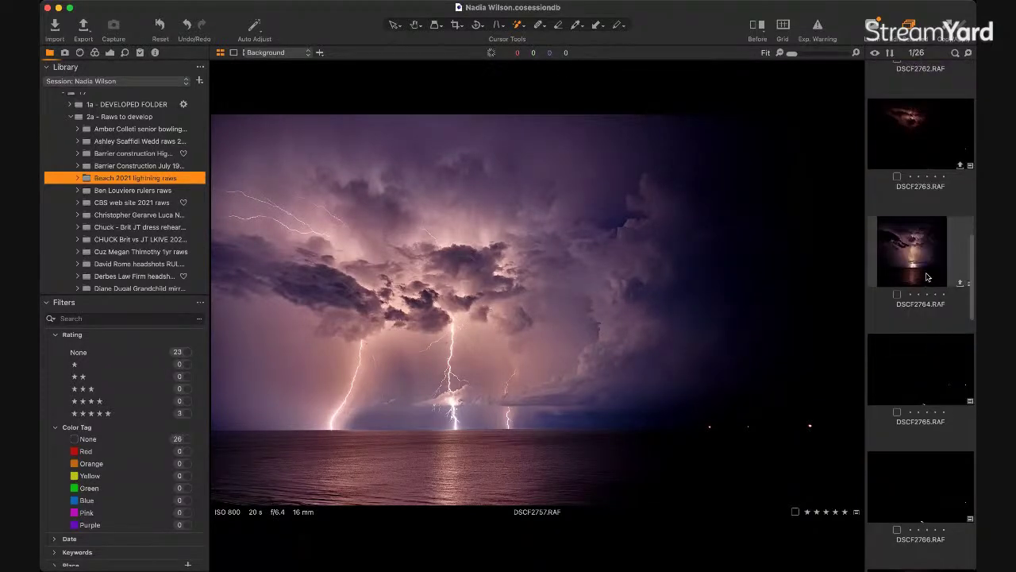
pyautogui.click(926, 270)
pyautogui.scroll(-6, 915, 380)
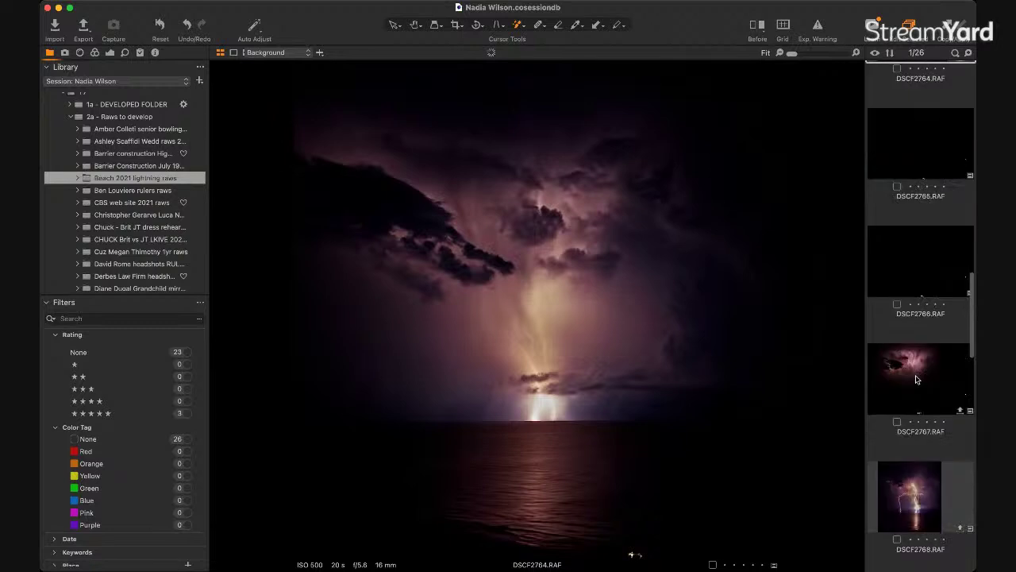
pyautogui.scroll(-1, 916, 379)
pyautogui.click(914, 156)
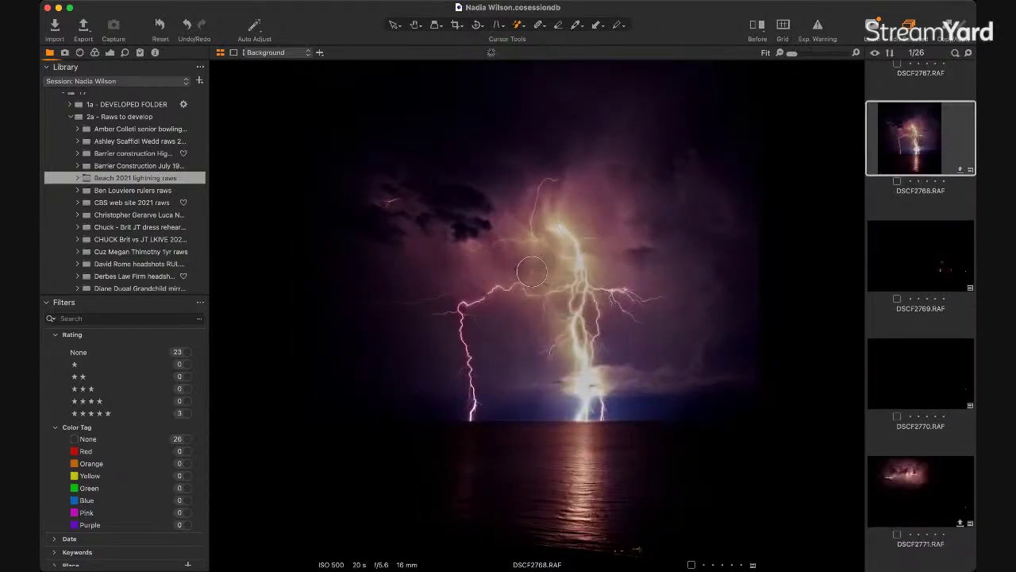
pyautogui.scroll(2, 532, 272)
pyautogui.scroll(-2, 532, 272)
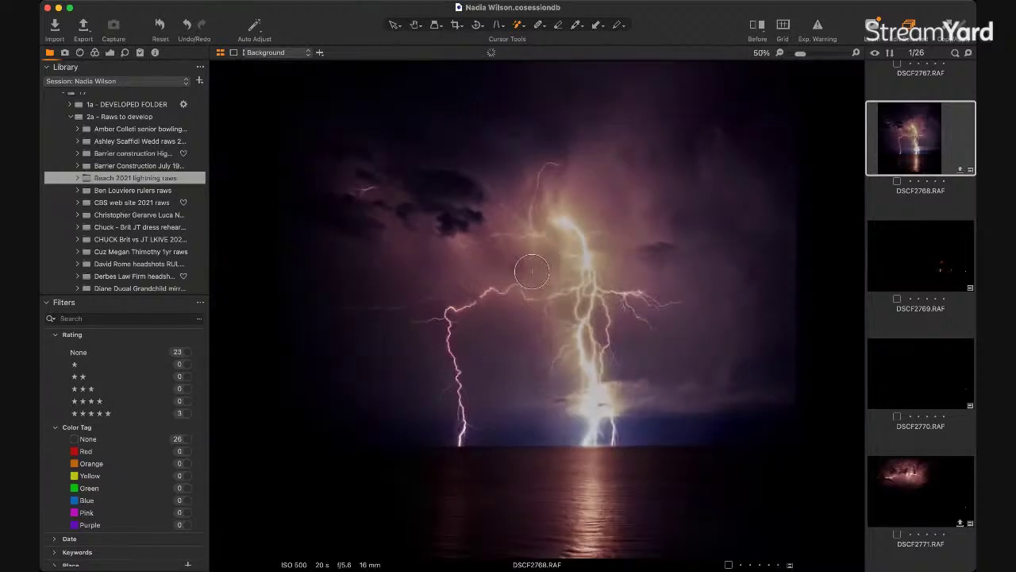
pyautogui.press('f')
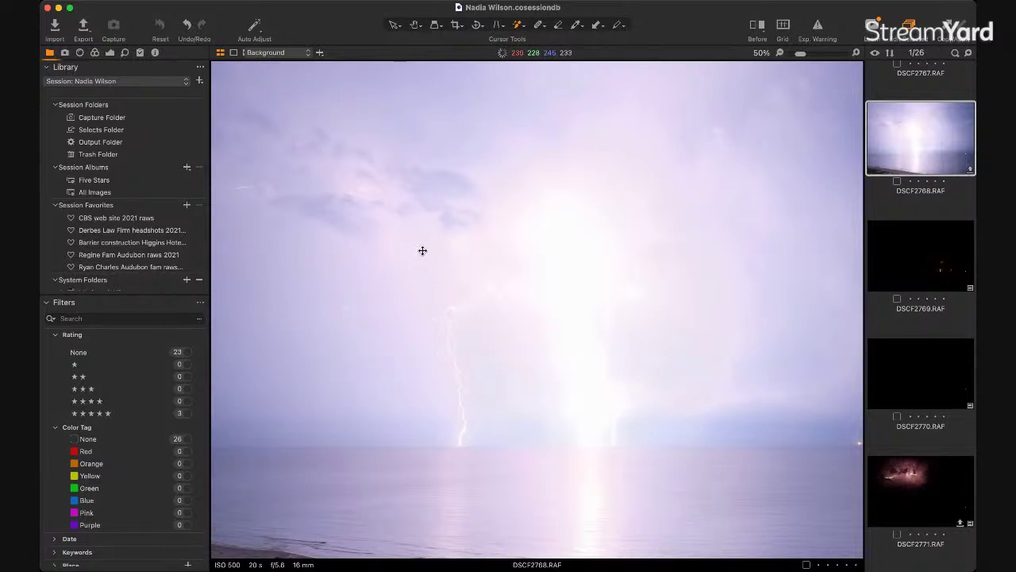
# Step: Apply the GK - Glossy Sharp style to the lightning photo and lower its exposure to -2.65
pyautogui.click(140, 53)
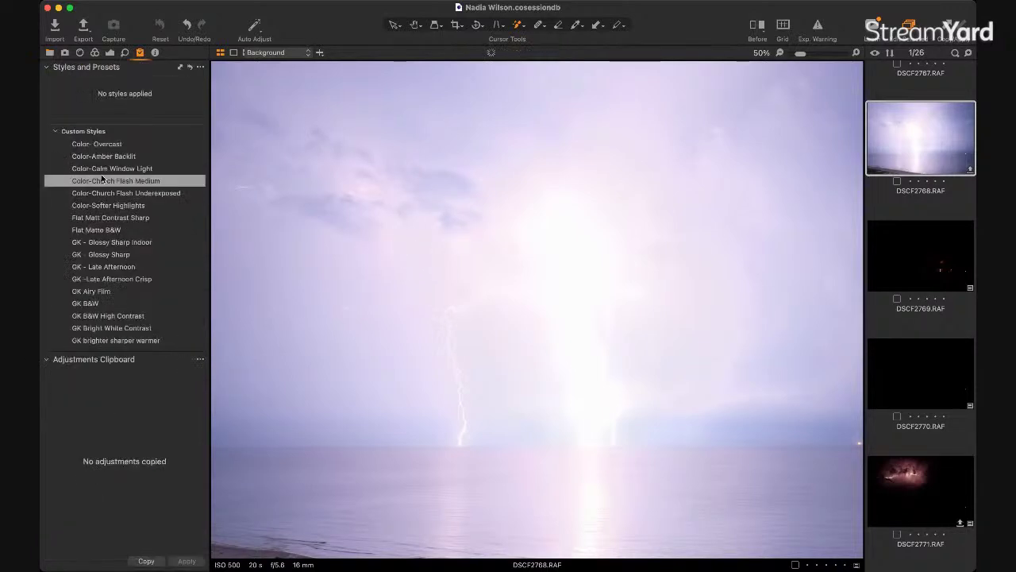
pyautogui.click(114, 256)
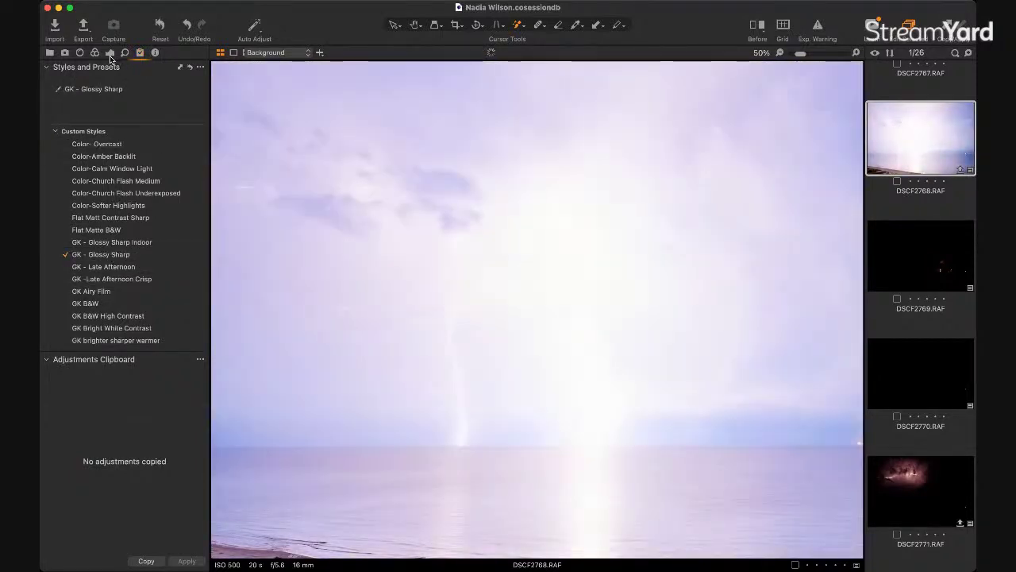
pyautogui.click(110, 53)
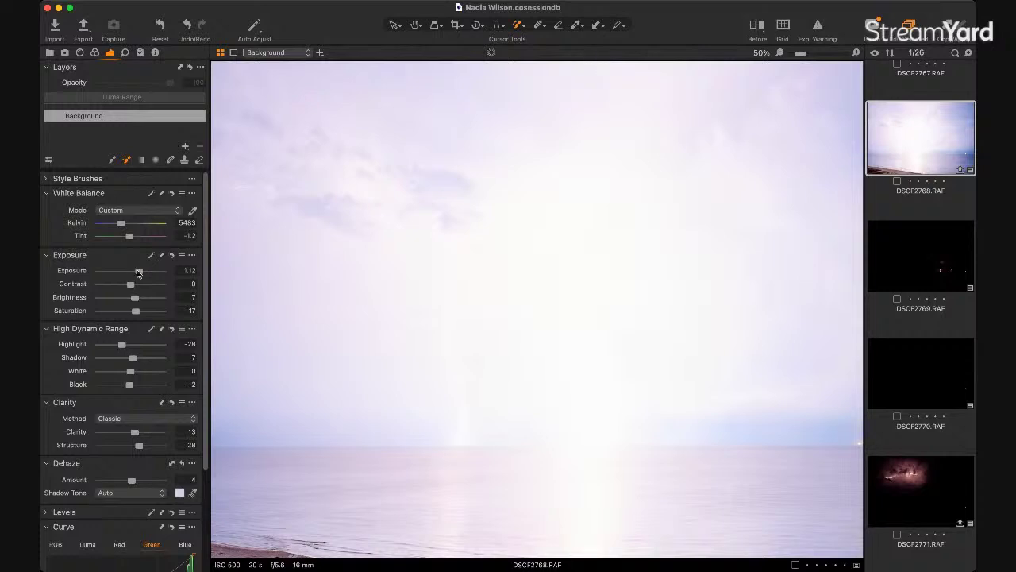
pyautogui.moveTo(139, 270); pyautogui.dragTo(112, 276)
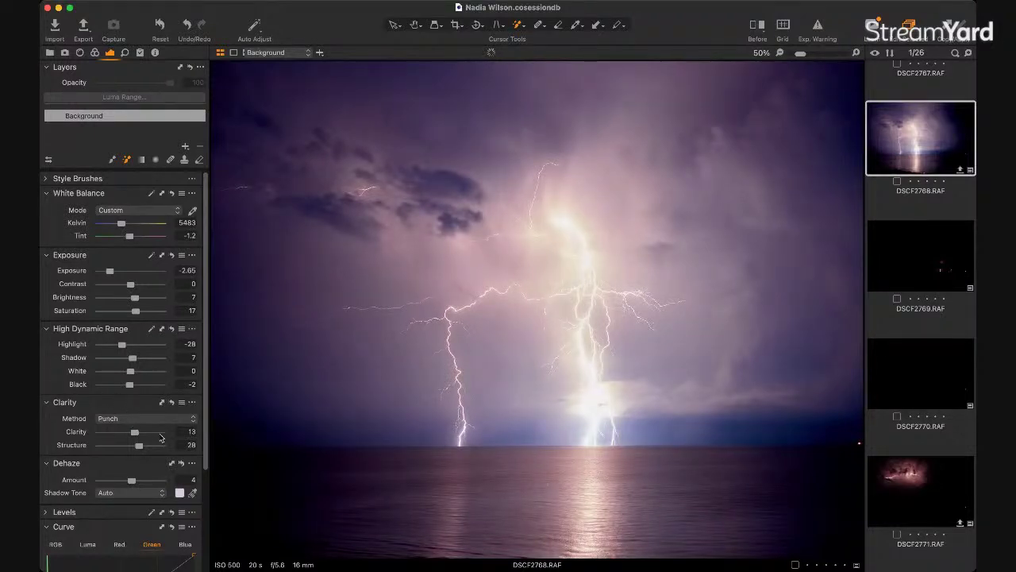
# Step: Set clarity to 100 with the Punch method, dehaze to 88 and the High Dynamic Range highlight to -57
pyautogui.click(162, 432)
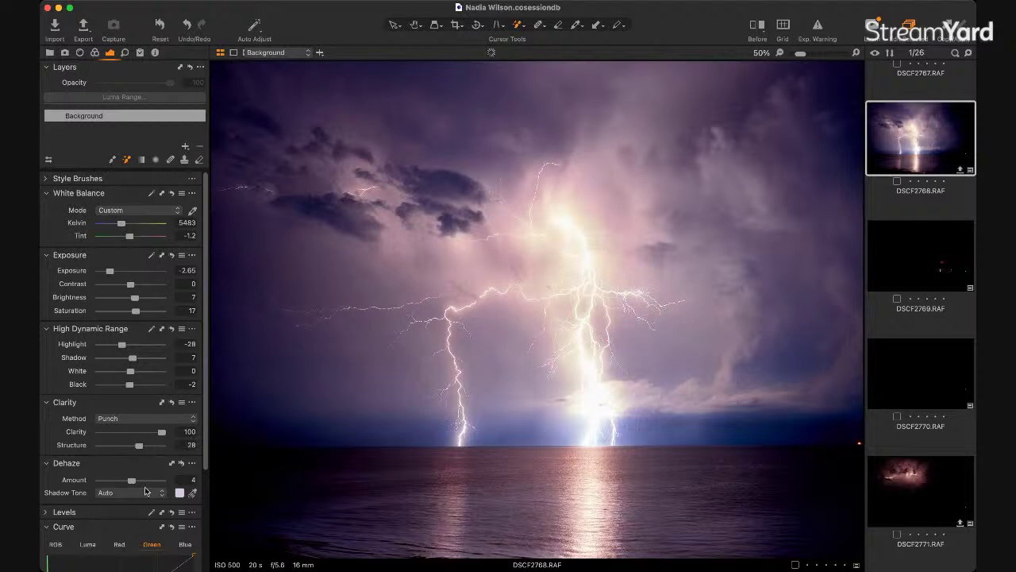
pyautogui.click(158, 480)
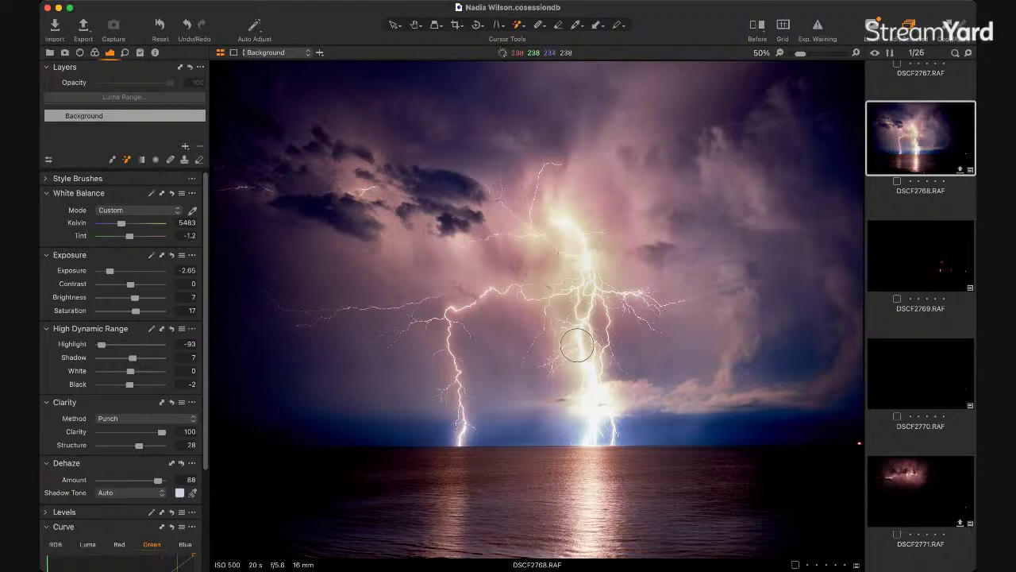
pyautogui.click(112, 345)
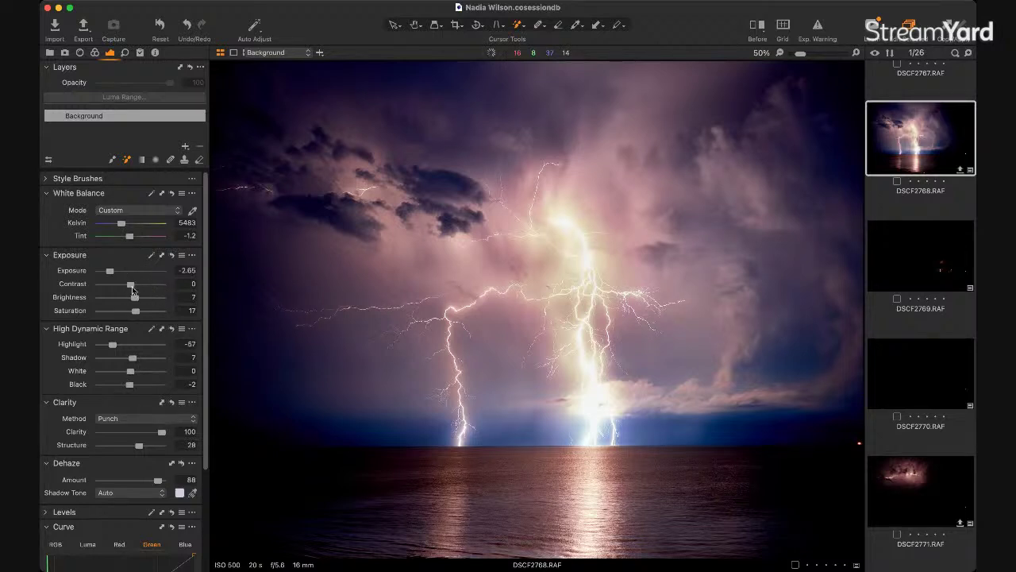
# Step: Try the lightning photo's contrast at 50, -50, -34 and -25
pyautogui.moveTo(131, 286); pyautogui.dragTo(161, 284)
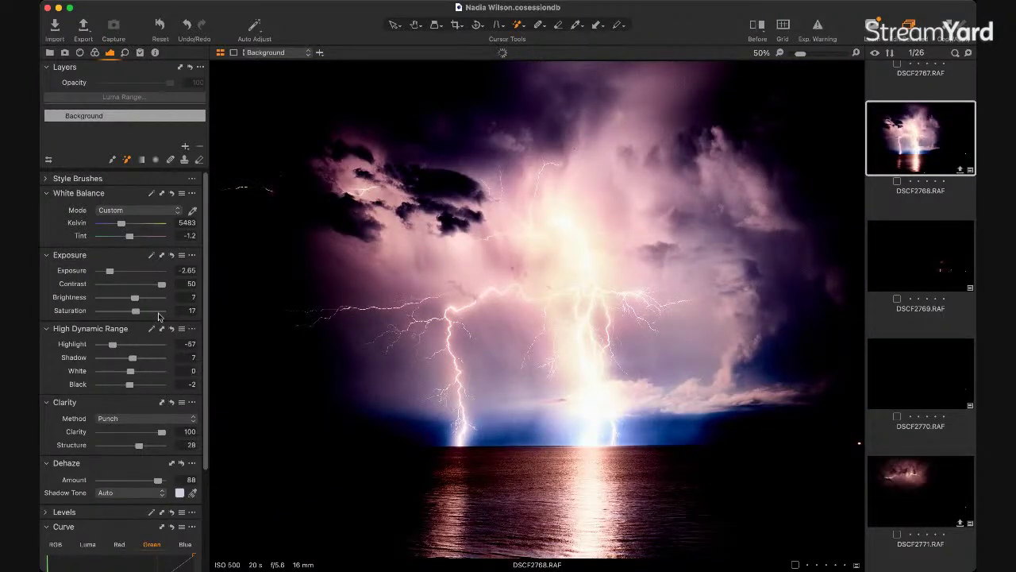
pyautogui.click(101, 284)
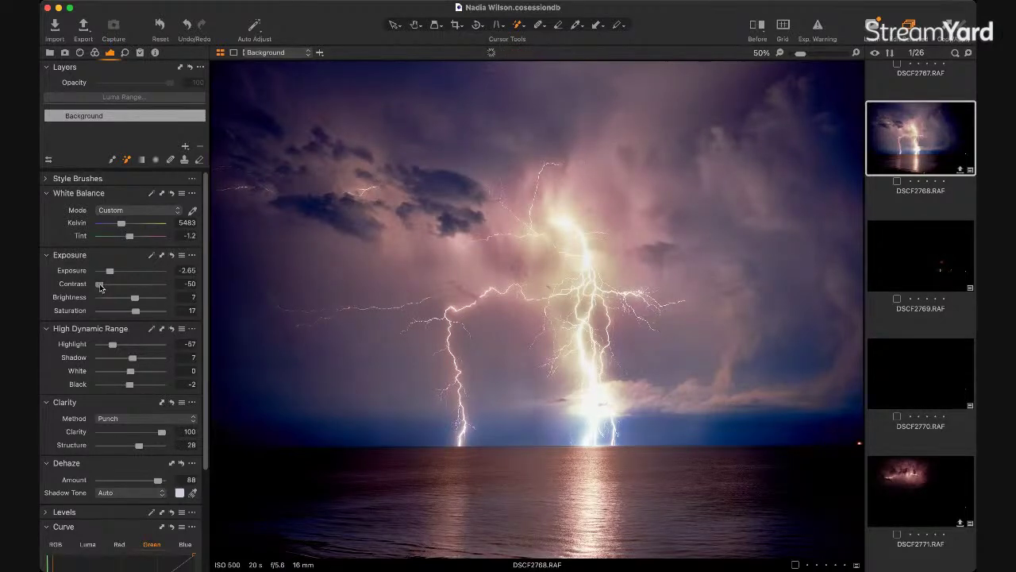
pyautogui.moveTo(101, 287); pyautogui.dragTo(105, 289)
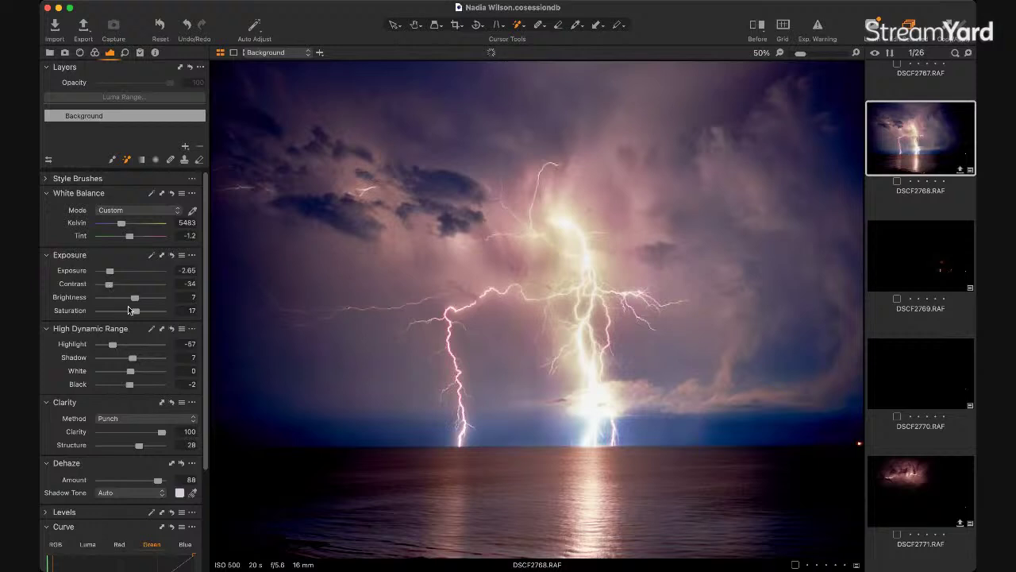
pyautogui.moveTo(112, 285); pyautogui.dragTo(110, 284)
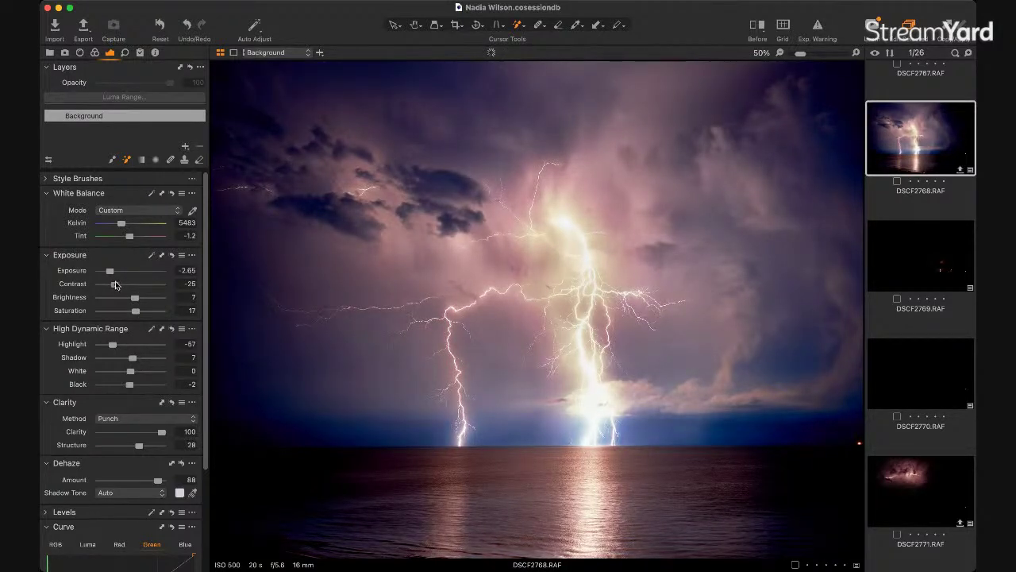
# Step: Set the lightning photo's contrast to 6 and exposure to -2.3
pyautogui.moveTo(115, 285)
pyautogui.mouseDown()
pyautogui.moveTo(156, 285)
pyautogui.moveTo(134, 284)
pyautogui.mouseUp()
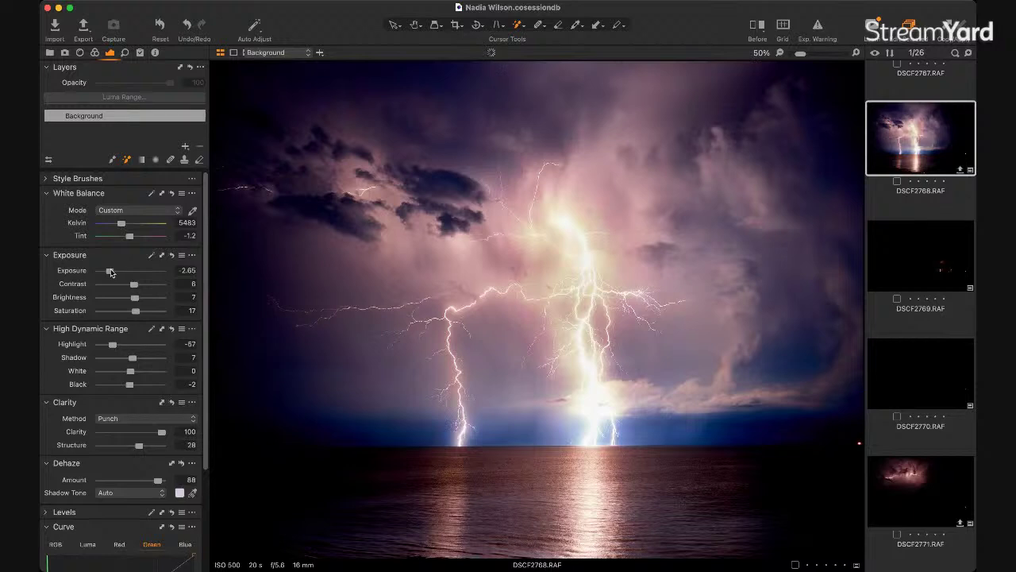
pyautogui.moveTo(111, 272); pyautogui.dragTo(112, 272)
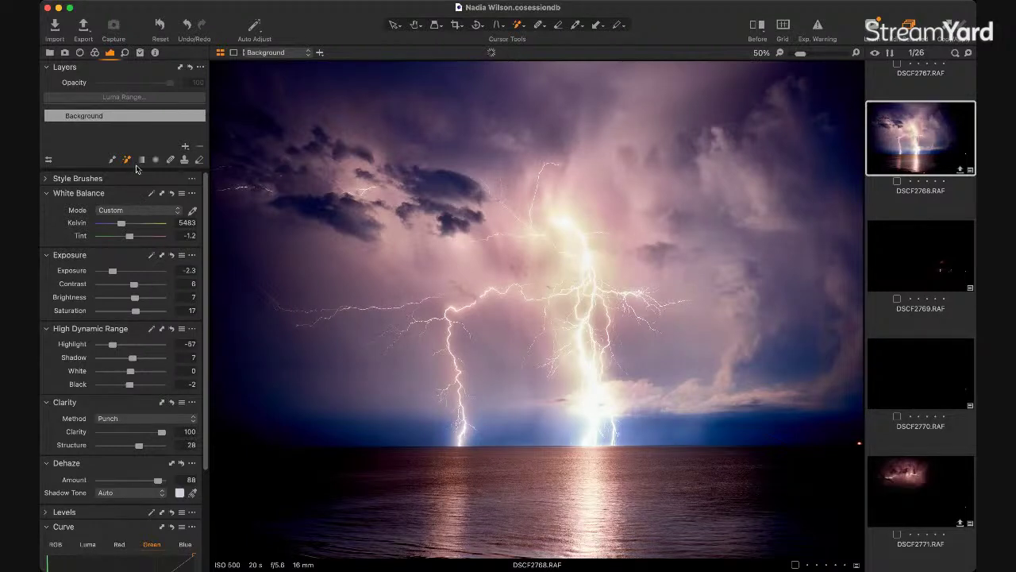
# Step: Mask the bright lightning bolt with the Magic Brush on an adjustment layer and set the layer's High Dynamic Range highlight to -61
pyautogui.click(563, 224)
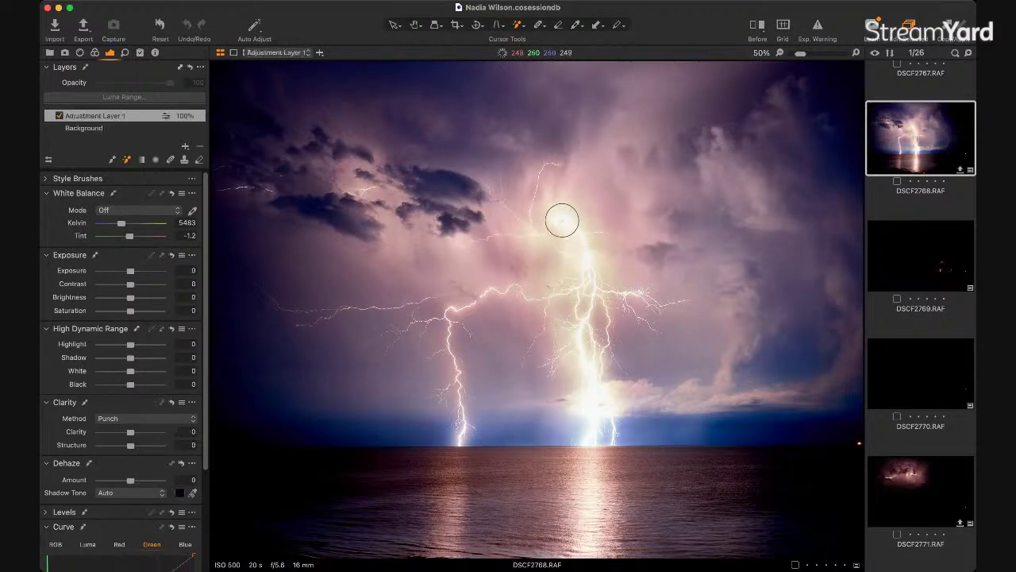
pyautogui.moveTo(566, 229)
pyautogui.mouseDown()
pyautogui.moveTo(593, 335)
pyautogui.moveTo(593, 283)
pyautogui.moveTo(562, 221)
pyautogui.mouseUp()
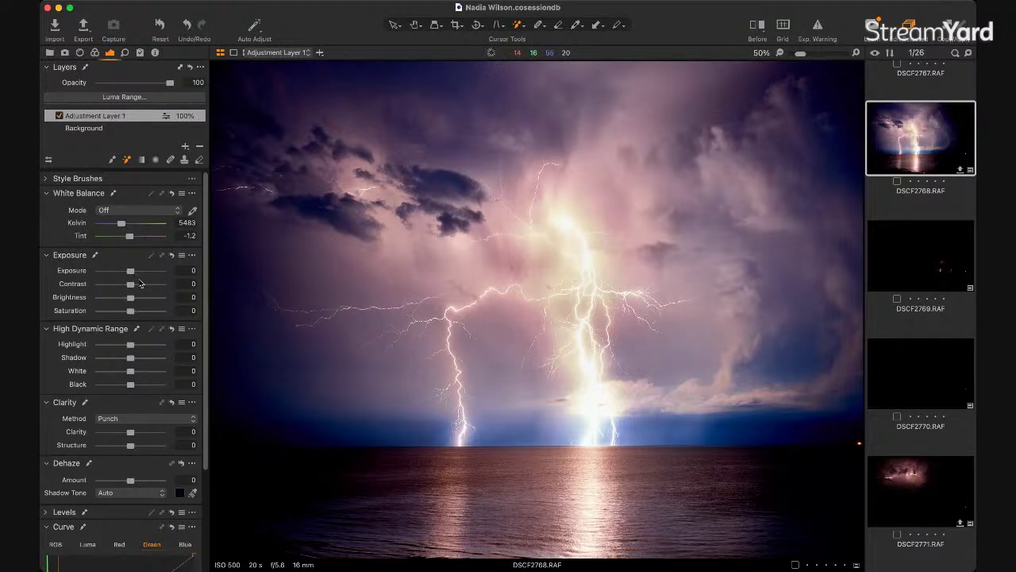
pyautogui.moveTo(131, 272); pyautogui.dragTo(124, 270)
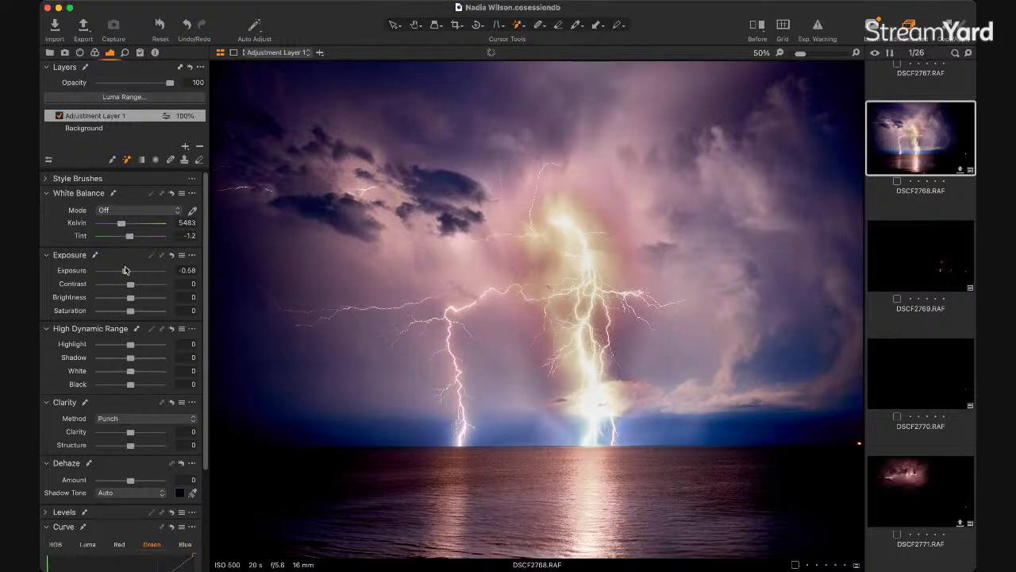
pyautogui.doubleClick(124, 270)
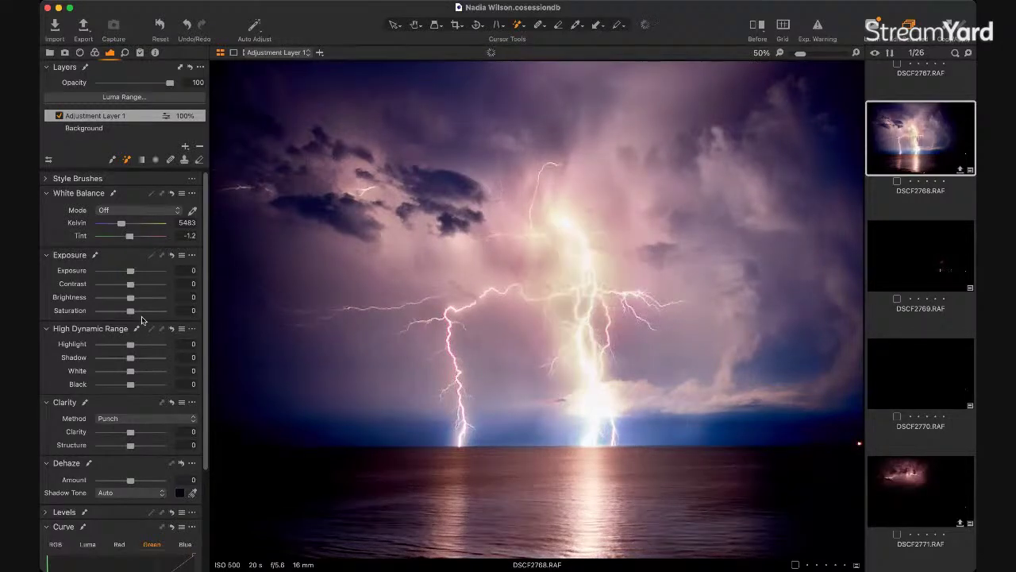
pyautogui.click(111, 344)
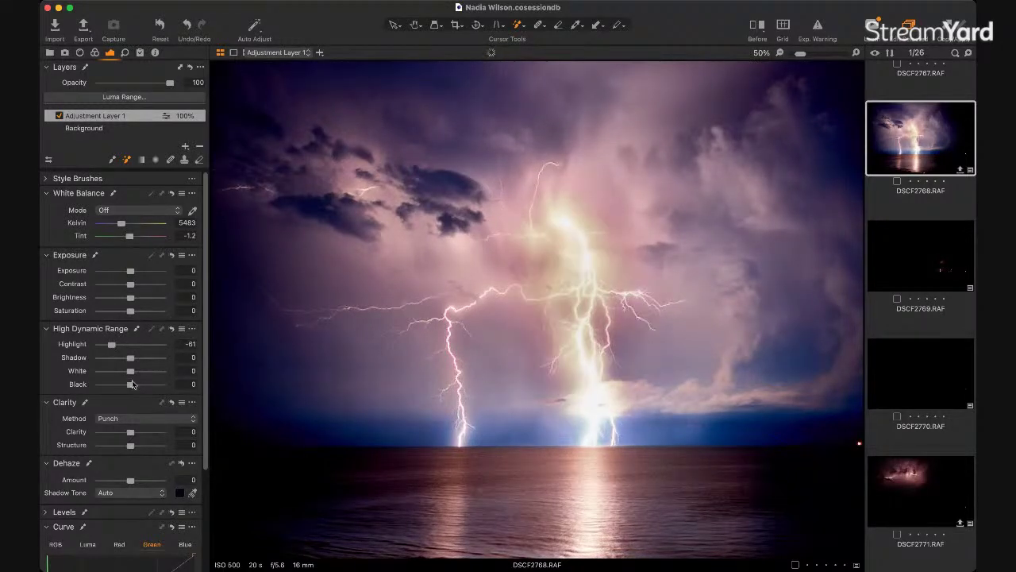
pyautogui.click(455, 252)
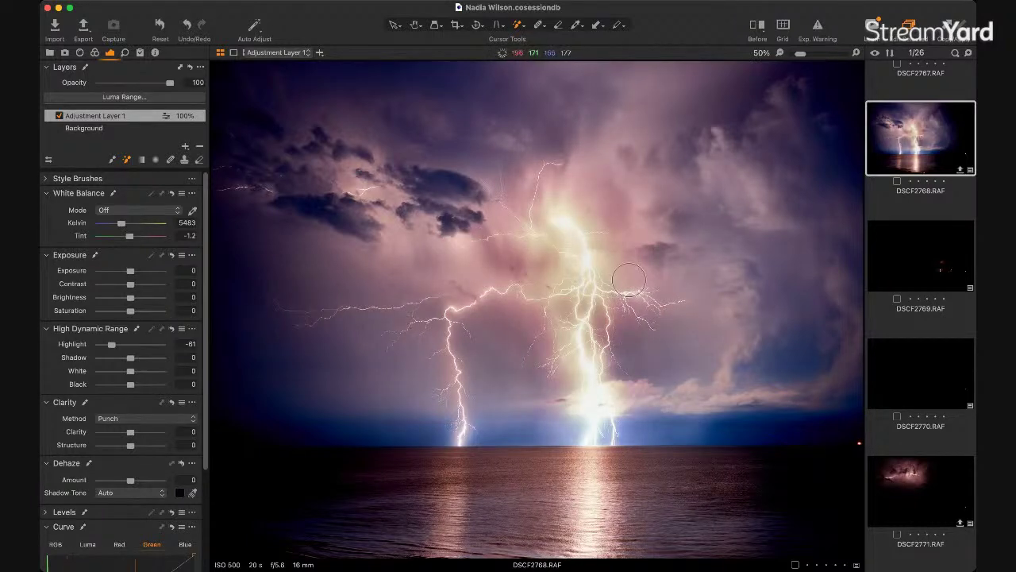
pyautogui.click(632, 335)
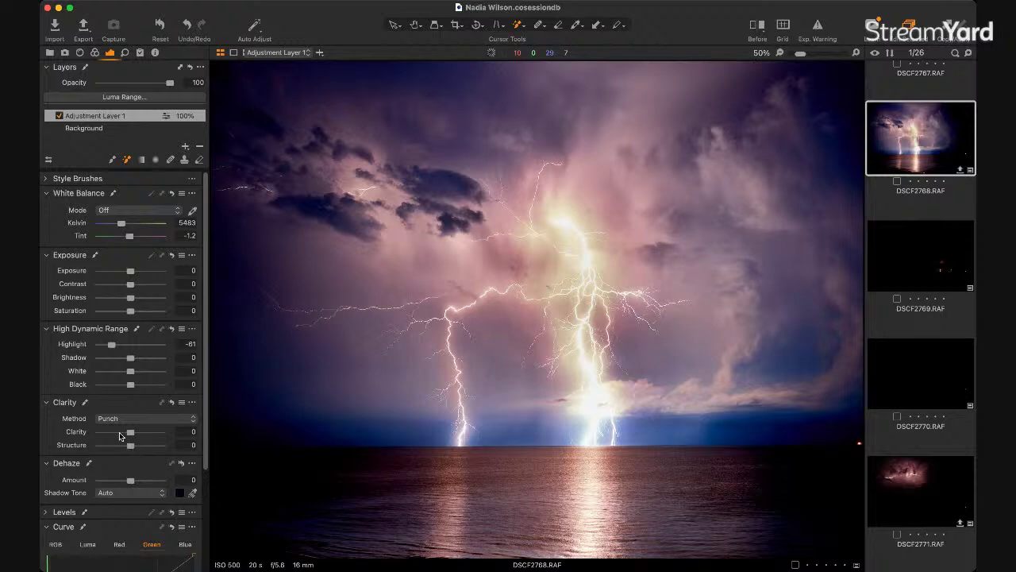
# Step: Set the lightning layer's clarity to 65 with the Classic method and its exposure to -0.32
pyautogui.click(123, 419)
pyautogui.click(124, 447)
pyautogui.moveTo(145, 434); pyautogui.dragTo(151, 434)
pyautogui.moveTo(130, 271); pyautogui.dragTo(129, 272)
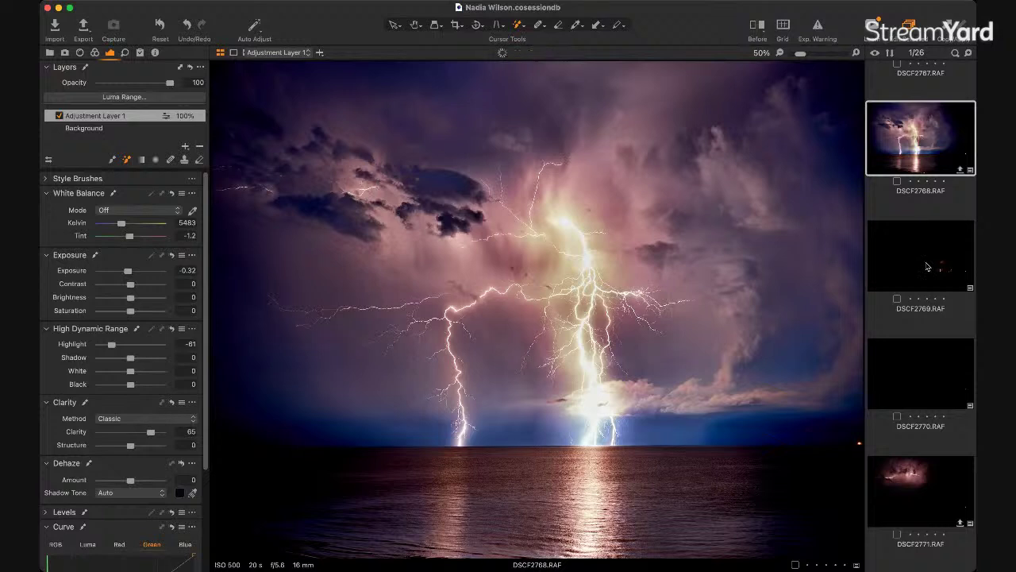
# Step: Open the storm cloud photo DSCF2759 and try its contrast at 36 and 1
pyautogui.scroll(5, 903, 272)
pyautogui.scroll(6, 902, 273)
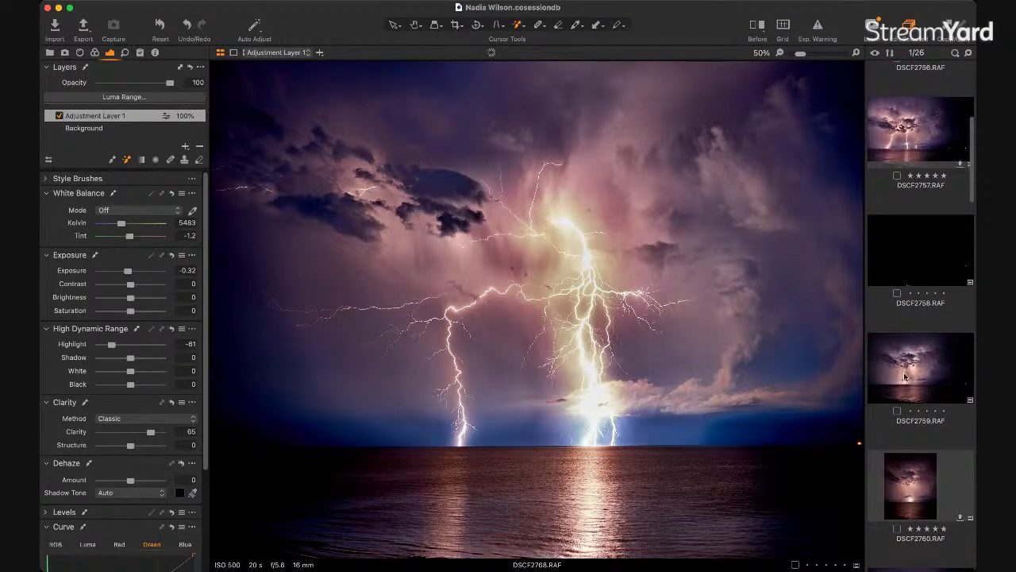
pyautogui.click(905, 377)
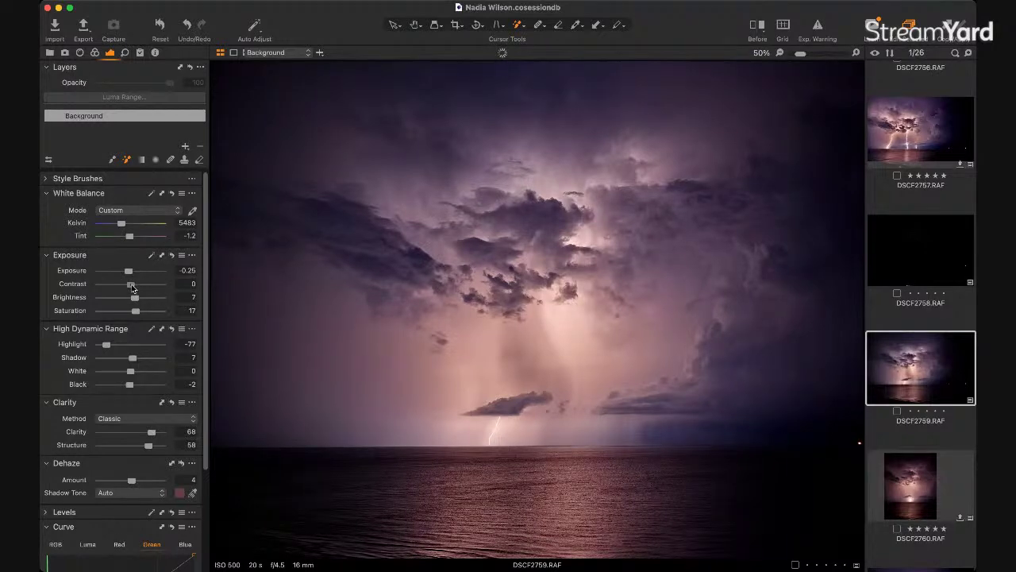
pyautogui.moveTo(131, 287); pyautogui.dragTo(155, 287)
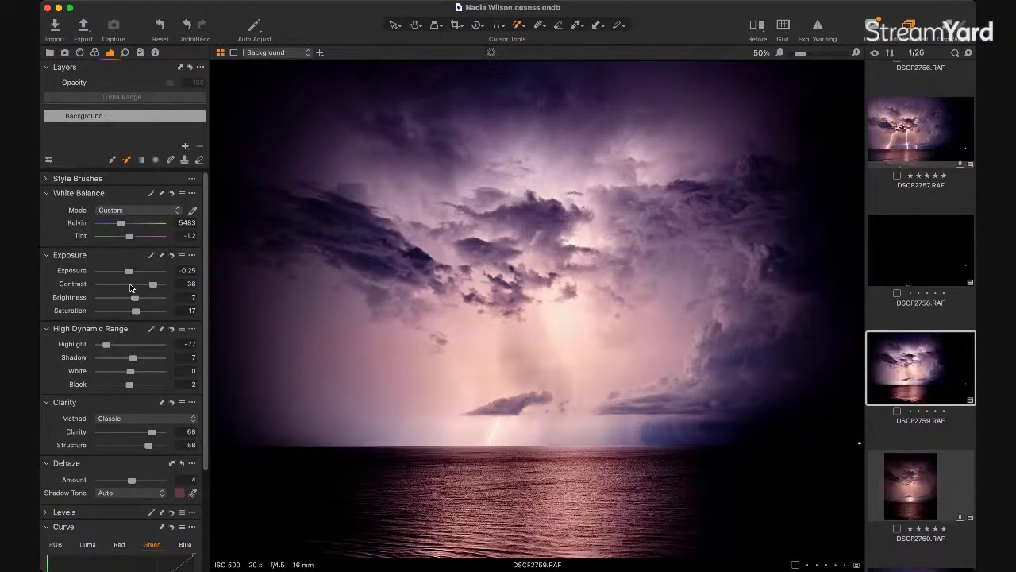
pyautogui.click(130, 283)
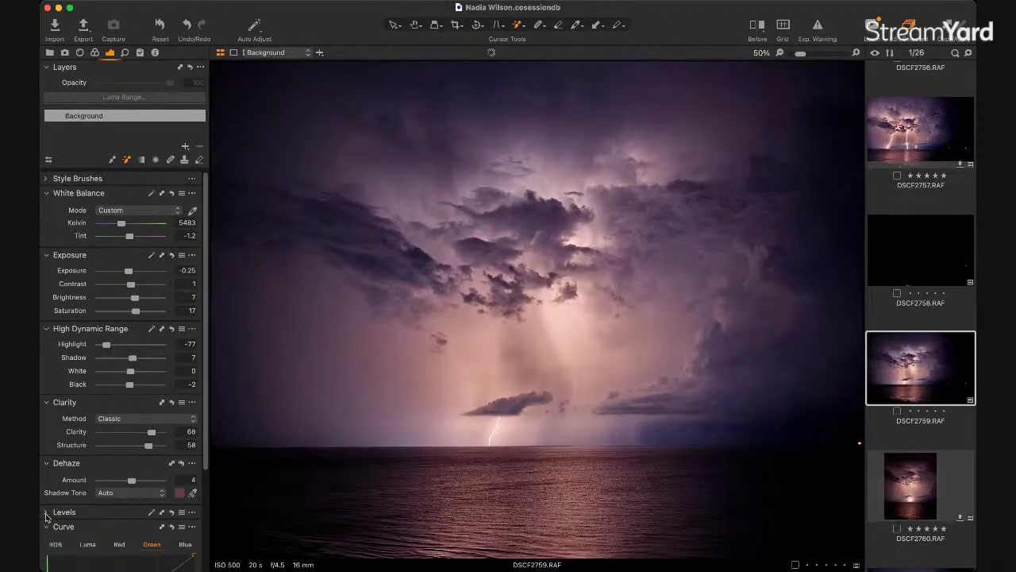
# Step: Set the shadow output of the storm photo's RGB Levels to 22
pyautogui.click(46, 512)
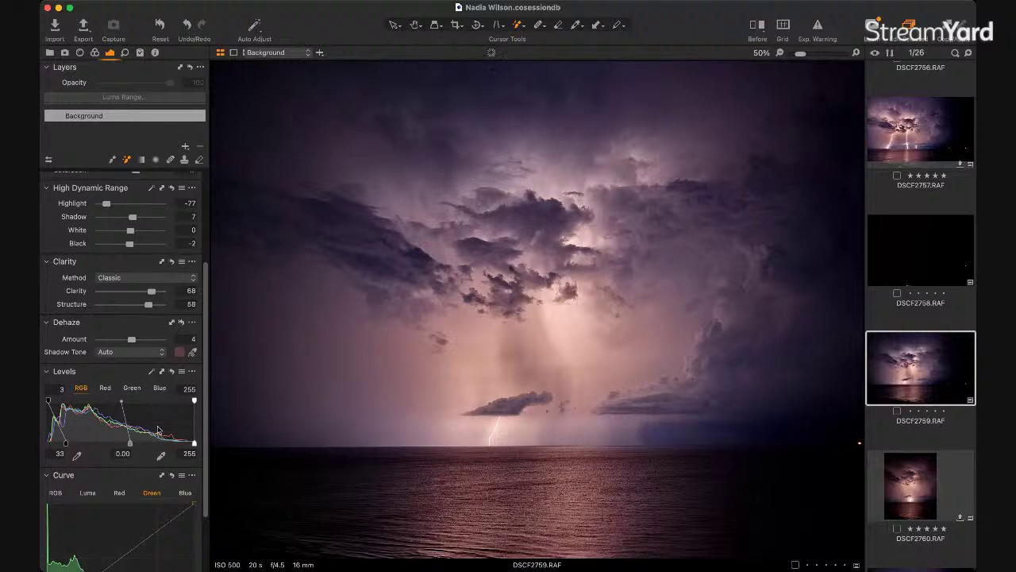
pyautogui.moveTo(67, 445); pyautogui.dragTo(62, 448)
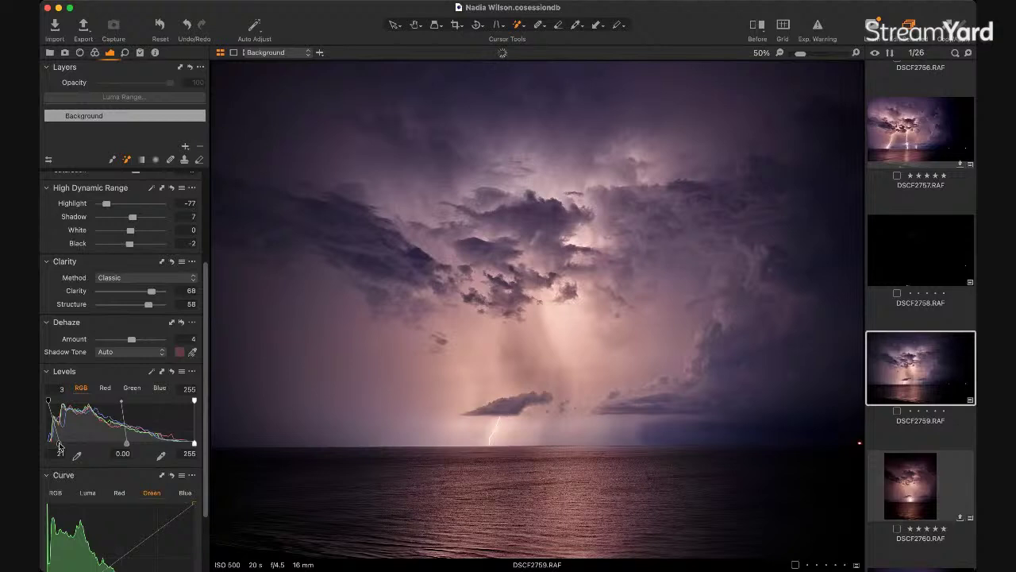
pyautogui.click(46, 371)
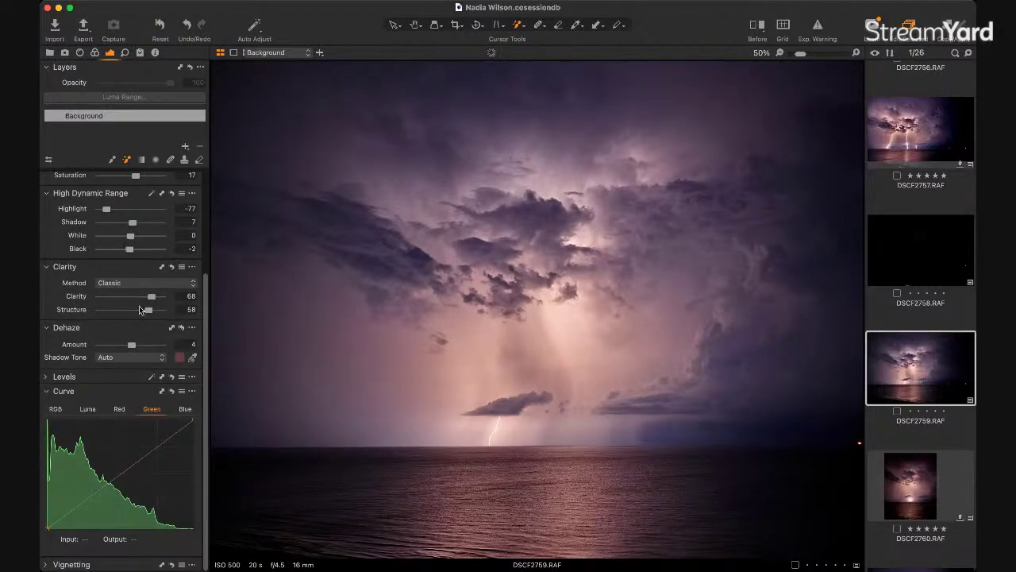
pyautogui.scroll(5, 126, 278)
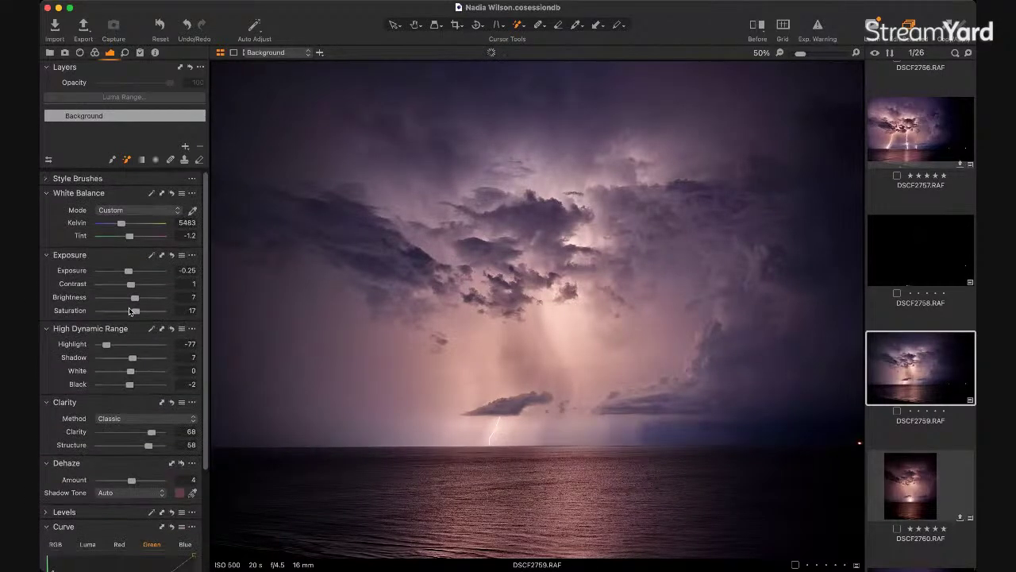
# Step: Try the storm photo's contrast at 42 and 6, and settle on 8
pyautogui.moveTo(133, 285); pyautogui.dragTo(157, 285)
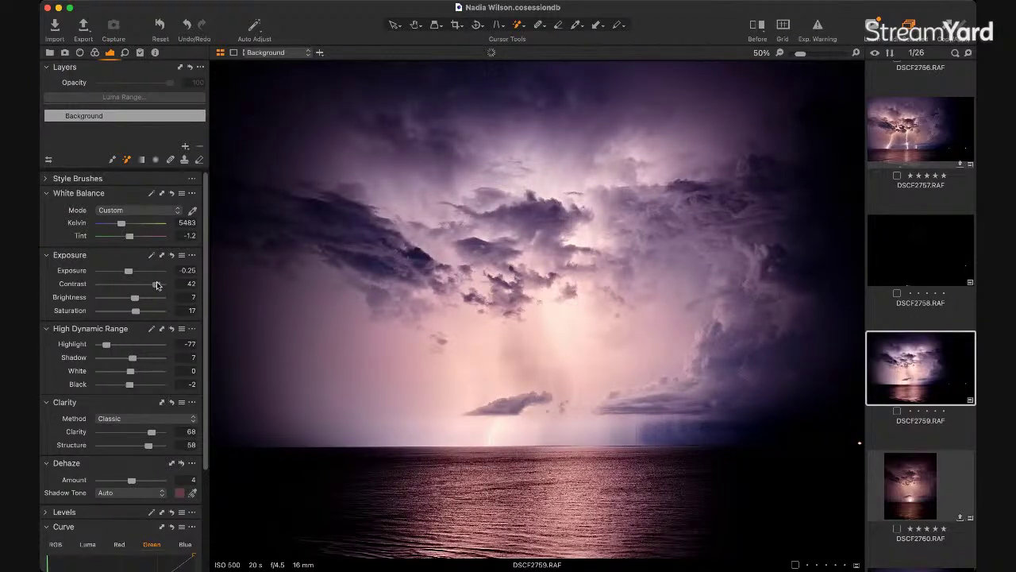
pyautogui.moveTo(157, 285); pyautogui.dragTo(155, 286)
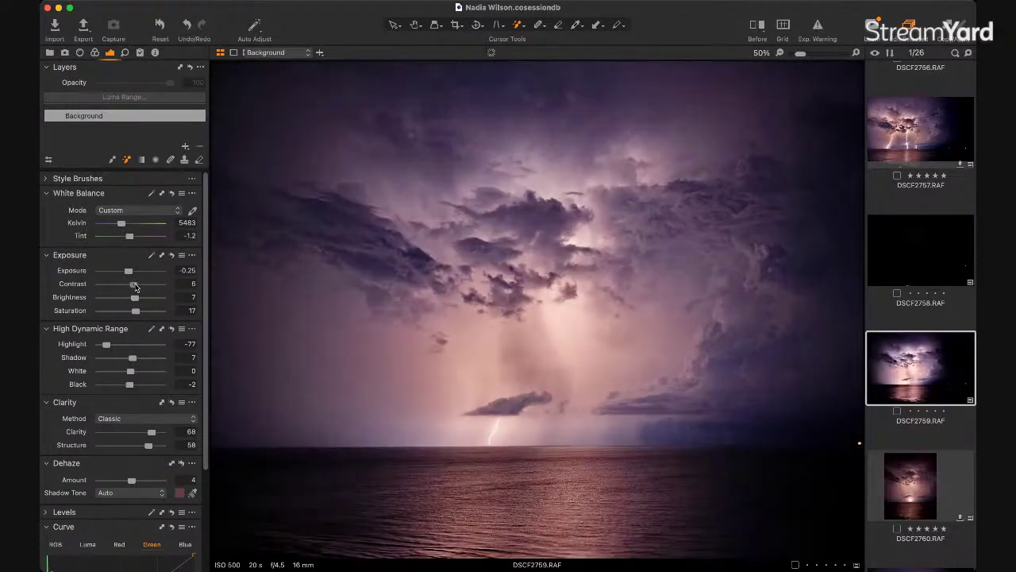
pyautogui.moveTo(136, 287); pyautogui.dragTo(138, 287)
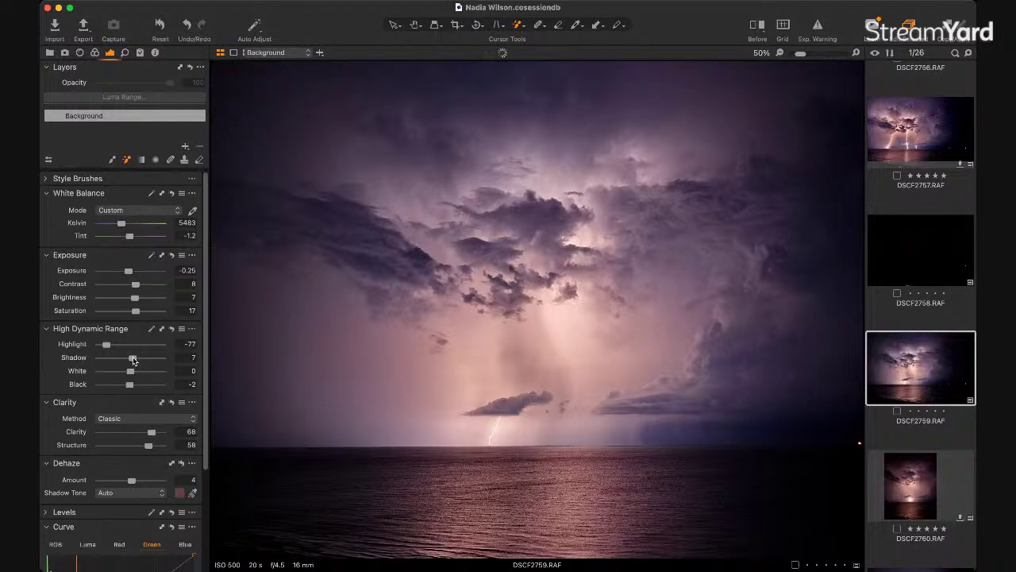
# Step: Shift the lower midtone point of the RGB Levels slightly toward the shadows
pyautogui.click(46, 512)
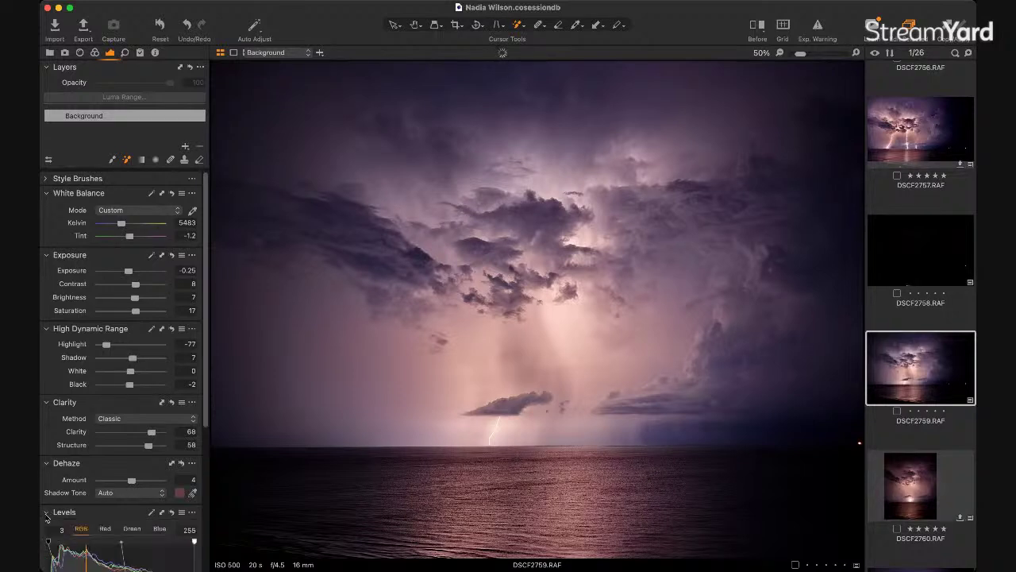
pyautogui.scroll(-3, 131, 477)
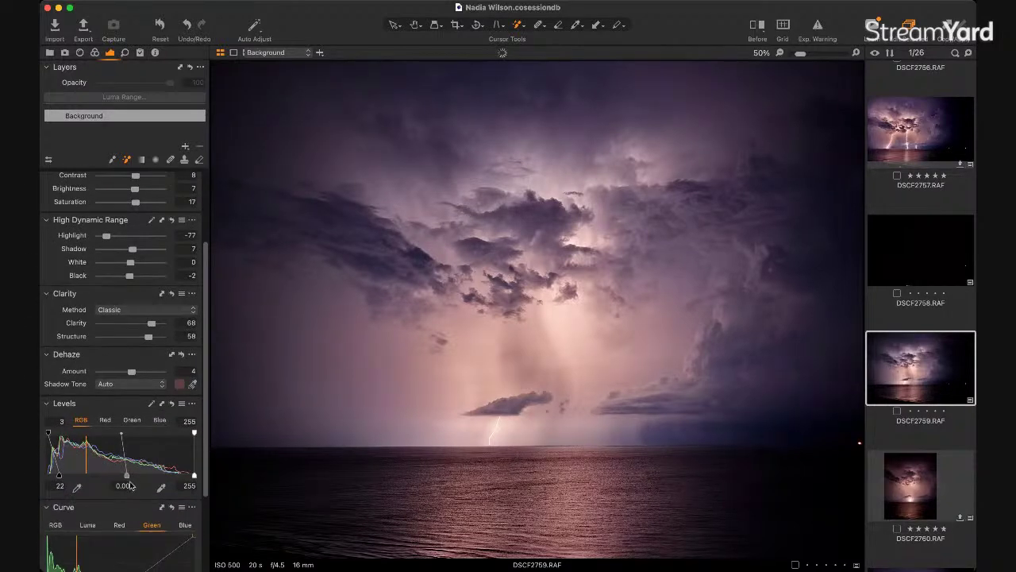
pyautogui.moveTo(126, 475)
pyautogui.mouseDown()
pyautogui.moveTo(142, 475)
pyautogui.moveTo(108, 482)
pyautogui.moveTo(123, 482)
pyautogui.mouseUp()
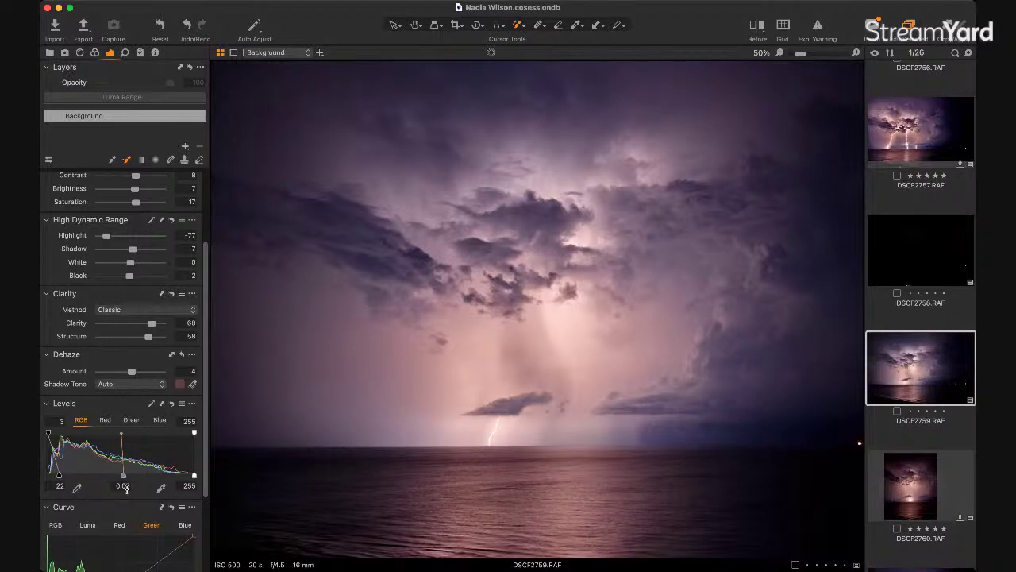
pyautogui.click(52, 405)
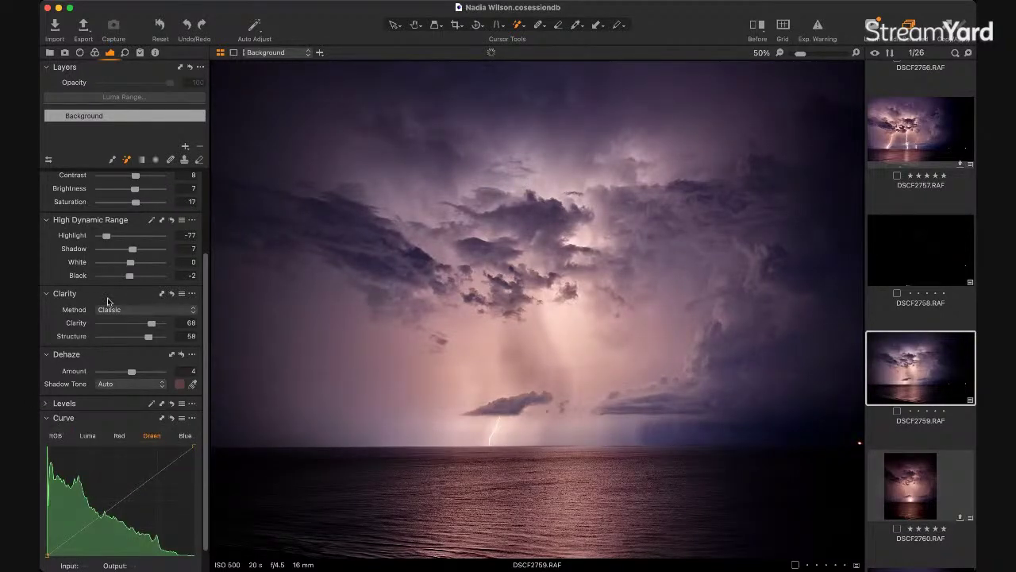
pyautogui.scroll(3, 108, 311)
pyautogui.scroll(-1, 107, 313)
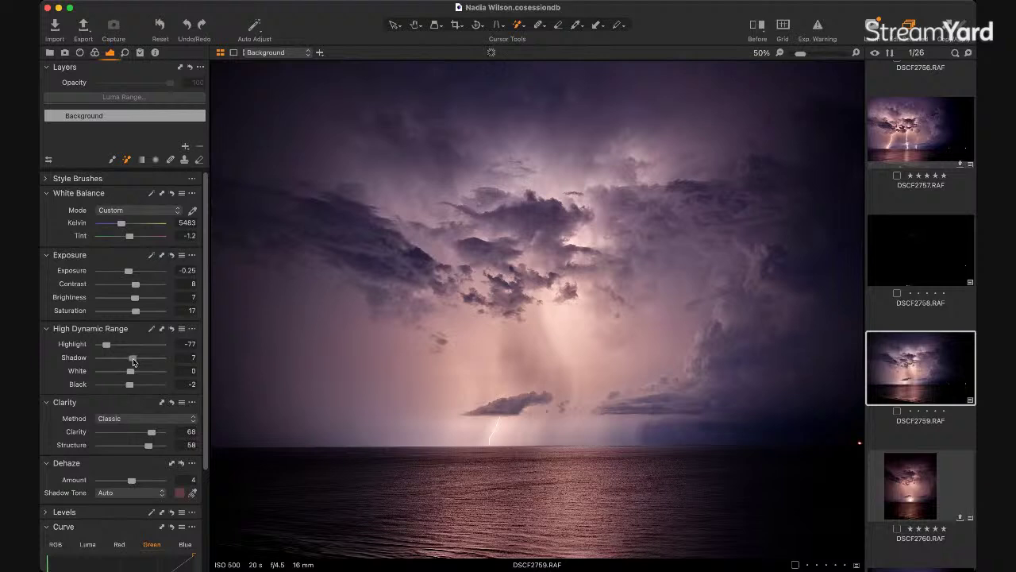
# Step: Try the storm photo's High Dynamic Range shadow at 66, 100 and 9
pyautogui.moveTo(131, 358); pyautogui.dragTo(151, 358)
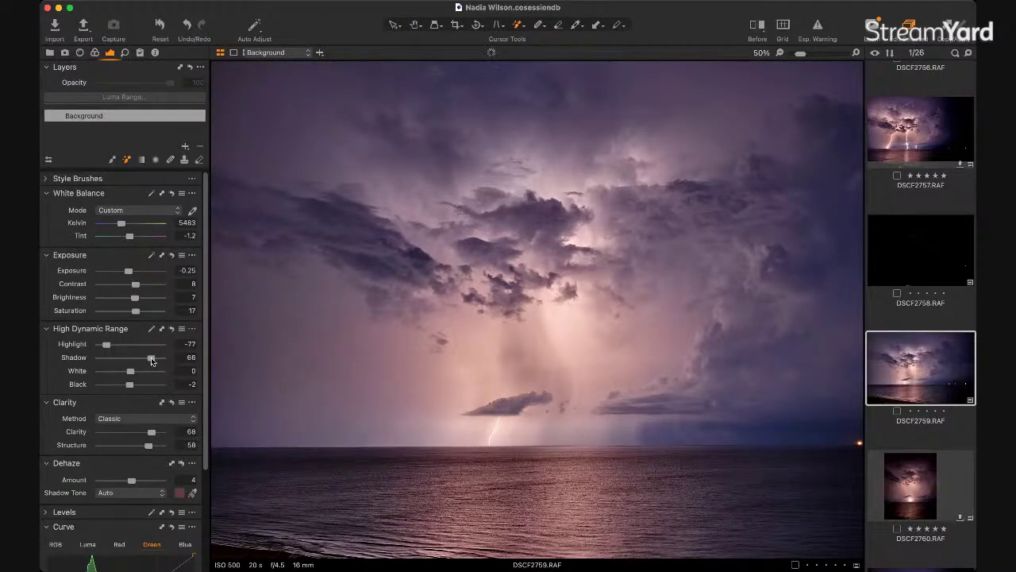
pyautogui.moveTo(151, 358); pyautogui.dragTo(162, 365)
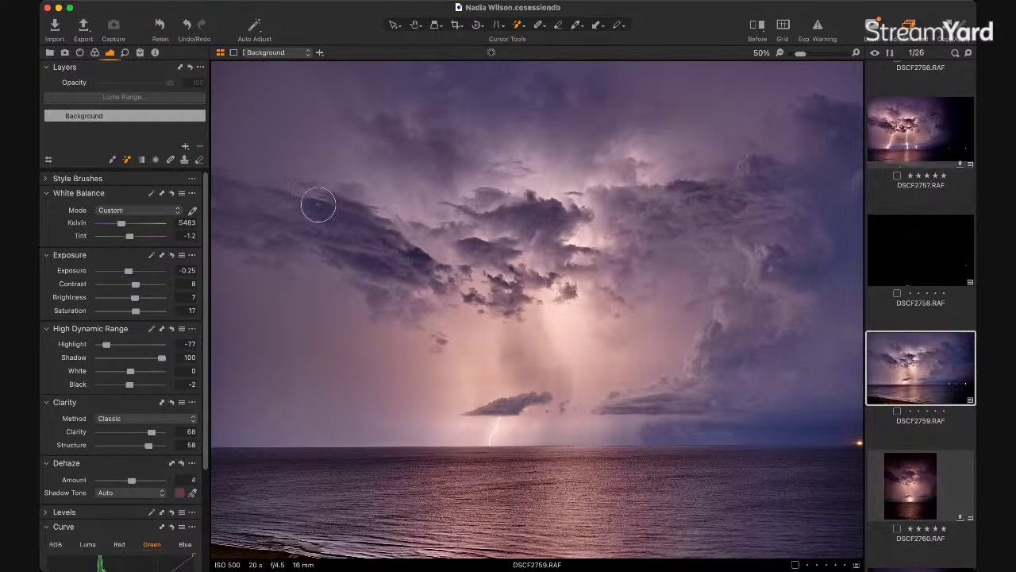
pyautogui.click(135, 362)
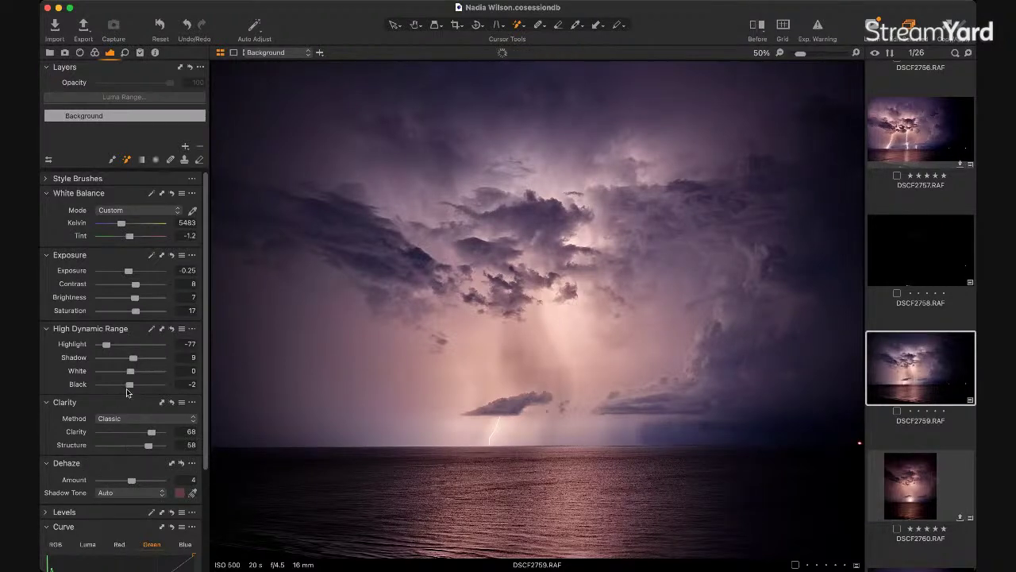
# Step: Compare the High Dynamic Range black of the storm photo at -100, 100, -8 and -12
pyautogui.moveTo(130, 386); pyautogui.dragTo(92, 389)
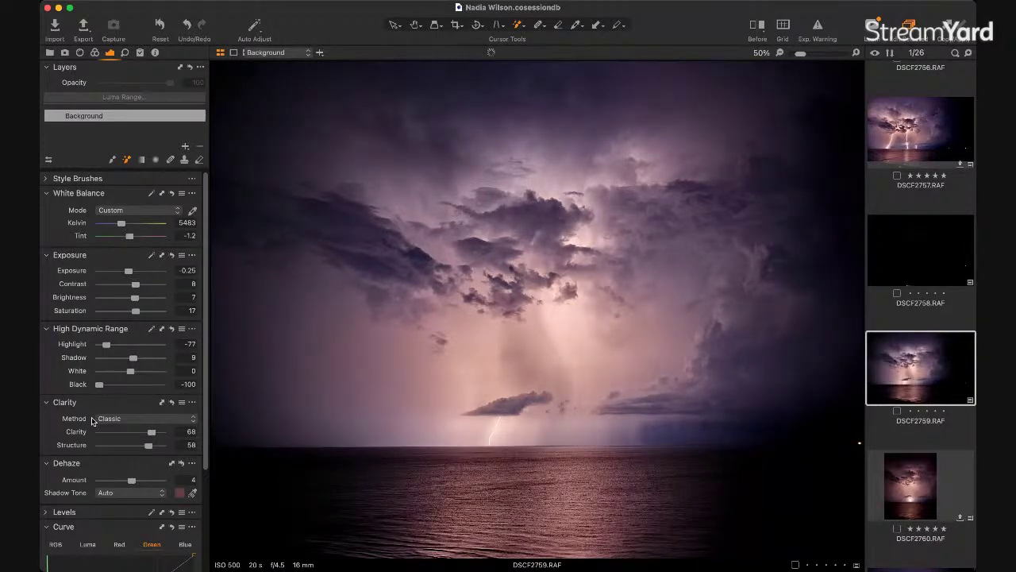
pyautogui.click(162, 384)
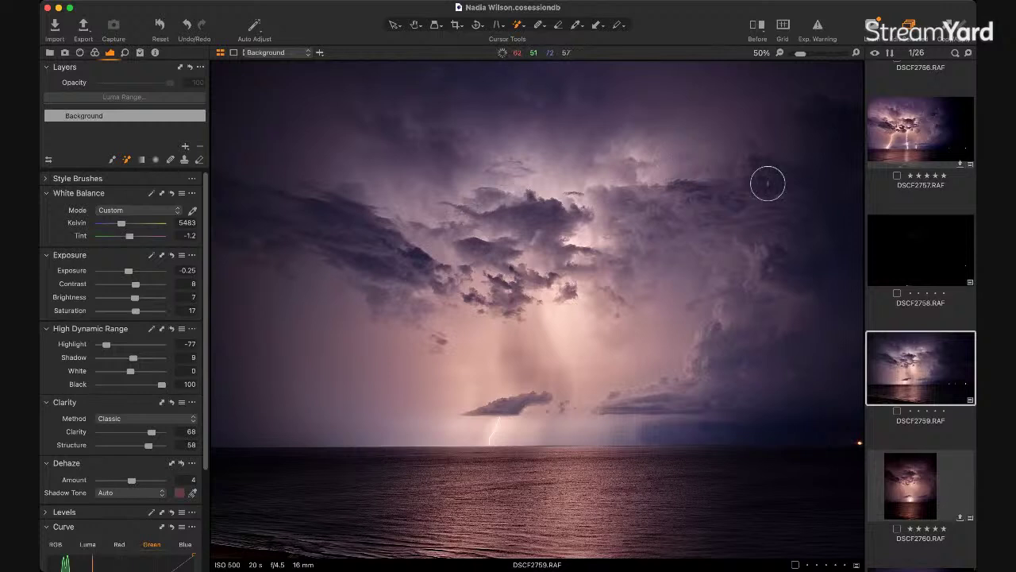
pyautogui.moveTo(162, 385); pyautogui.dragTo(127, 384)
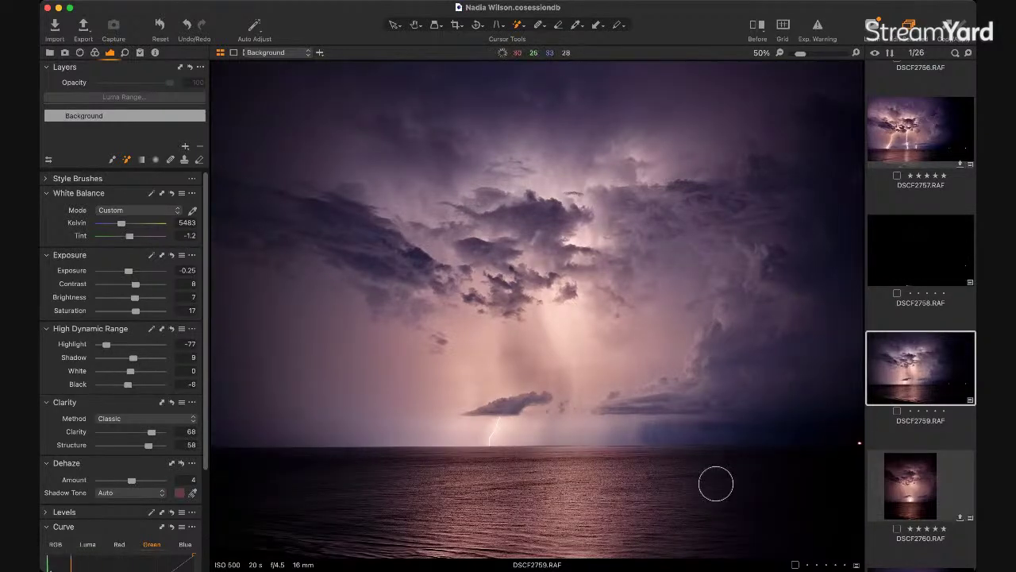
pyautogui.moveTo(125, 382); pyautogui.dragTo(99, 386)
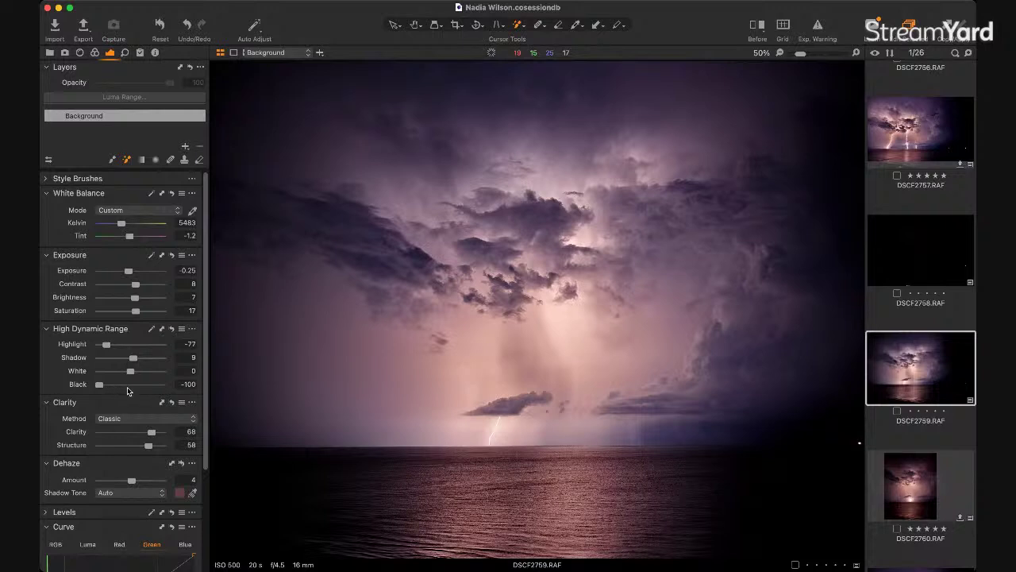
pyautogui.click(127, 386)
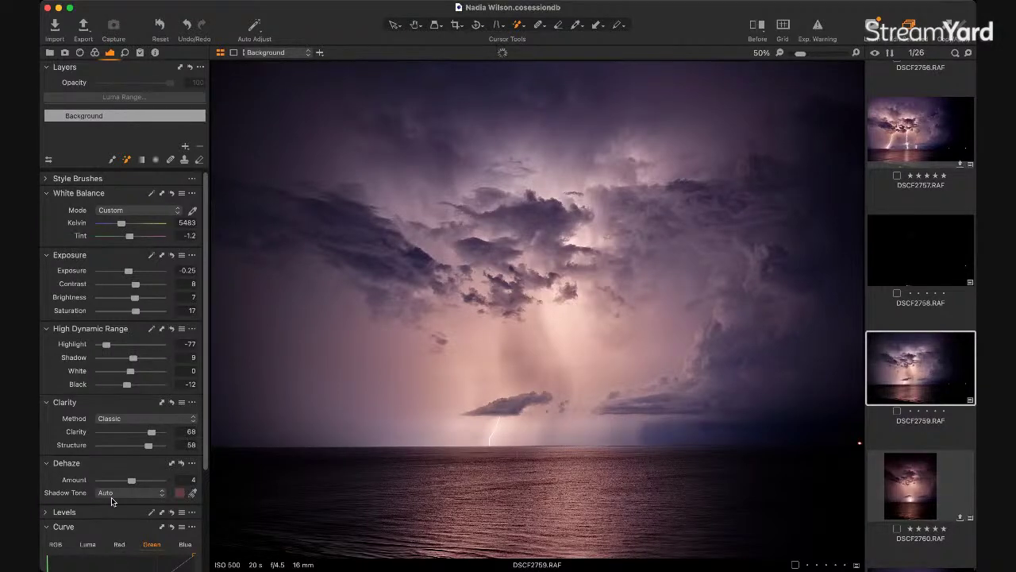
# Step: Set the storm photo's High Dynamic Range shadow to 61 and, after trying black at 100, set black to -100
pyautogui.click(163, 384)
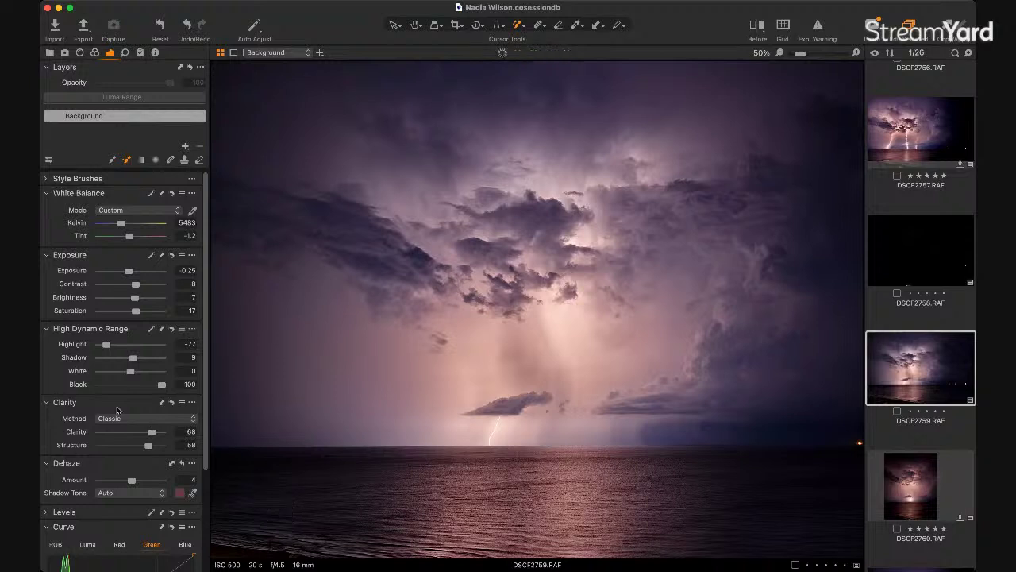
pyautogui.moveTo(133, 358); pyautogui.dragTo(146, 358)
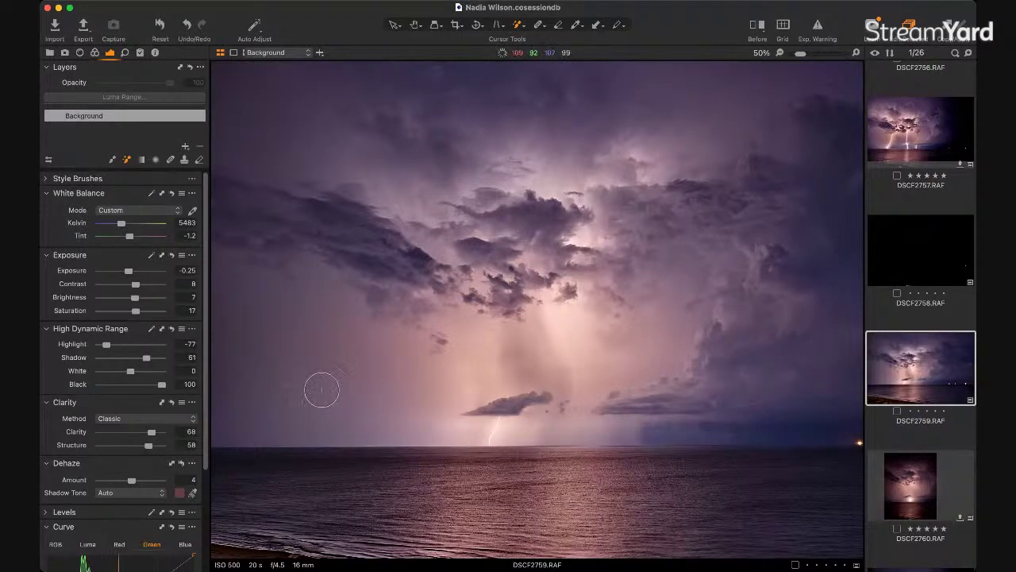
pyautogui.moveTo(161, 385); pyautogui.dragTo(91, 392)
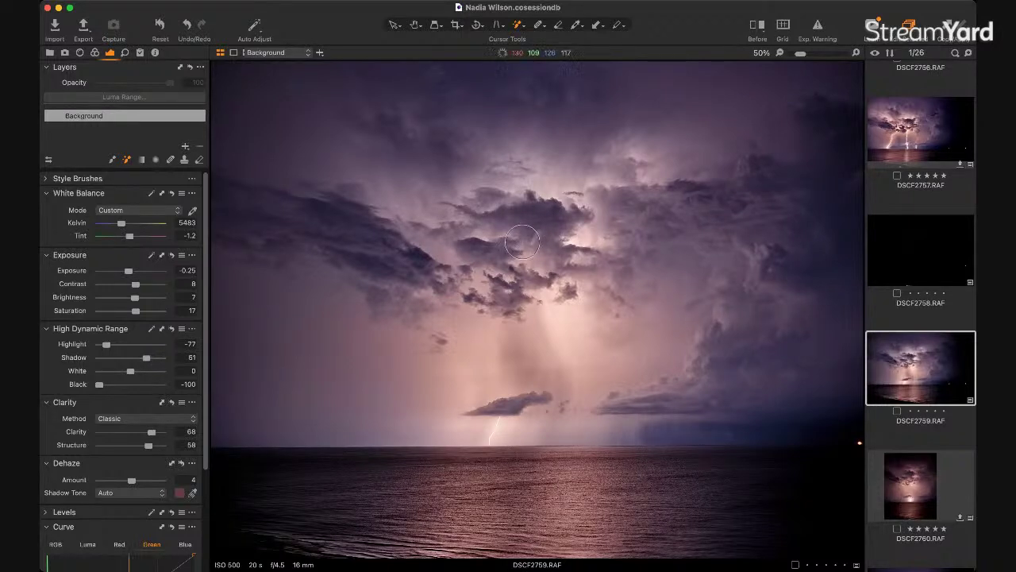
# Step: Set the storm photo's High Dynamic Range black to 8 after trying -40
pyautogui.click(117, 388)
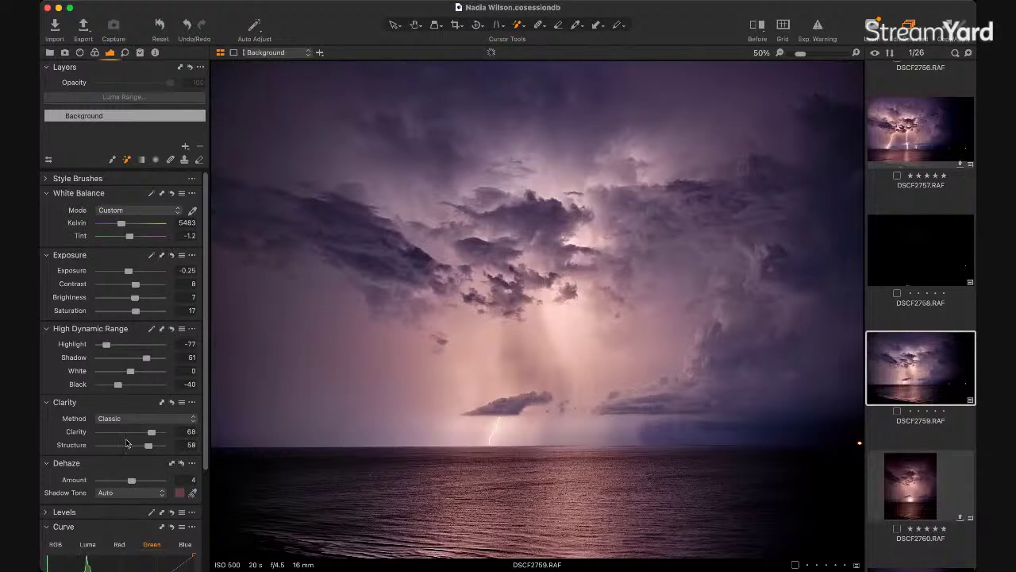
pyautogui.click(133, 386)
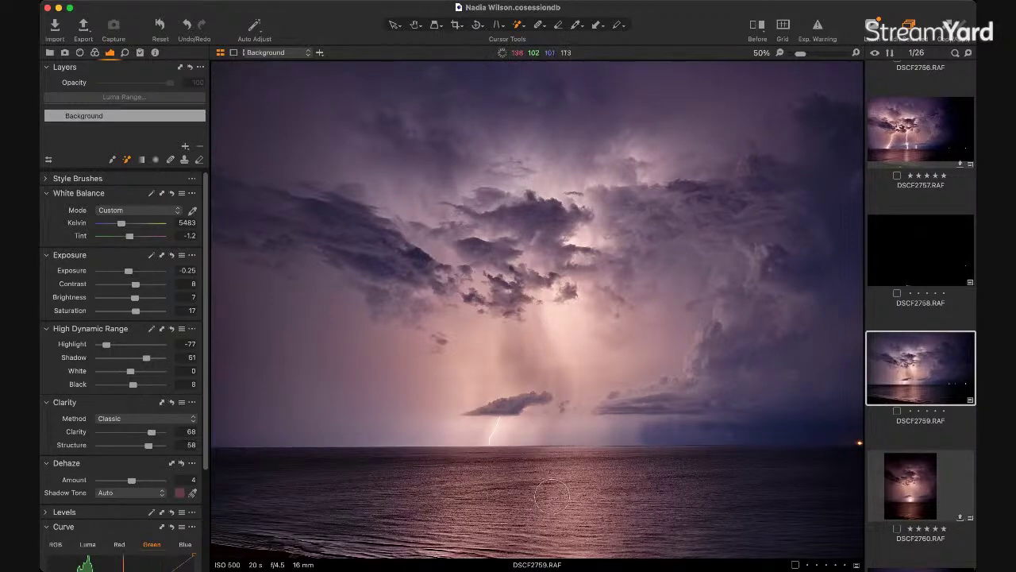
# Step: Try a Magic Brush mask over the bright glow above the lightning bolt and check its mask overlay
pyautogui.moveTo(469, 350); pyautogui.dragTo(573, 331)
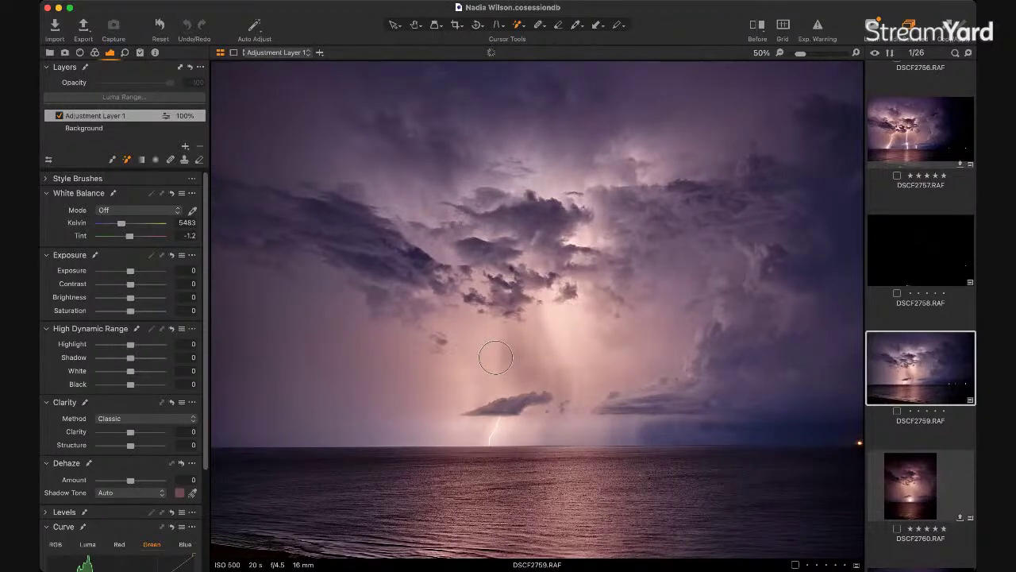
pyautogui.press('m')
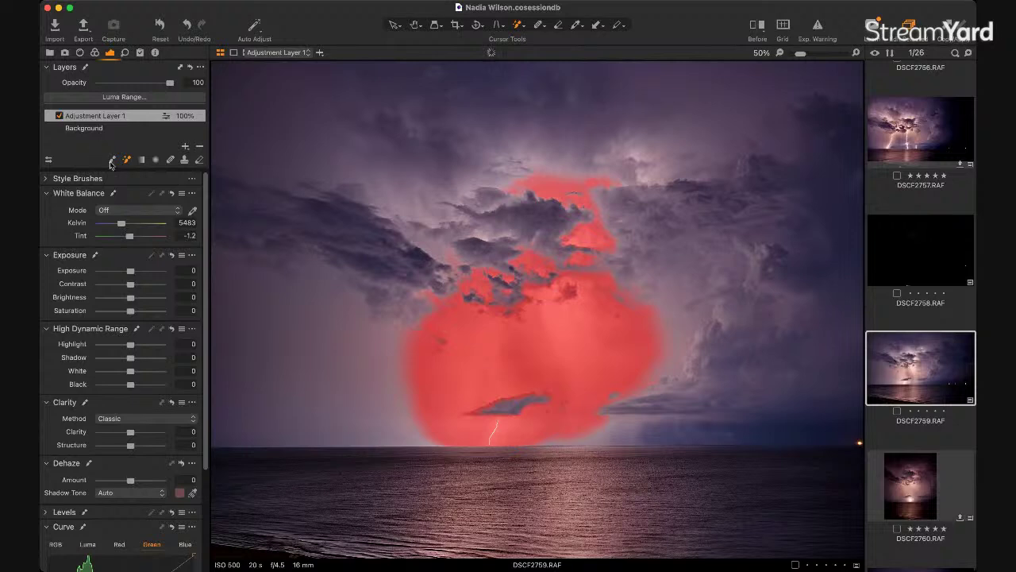
pyautogui.press('m')
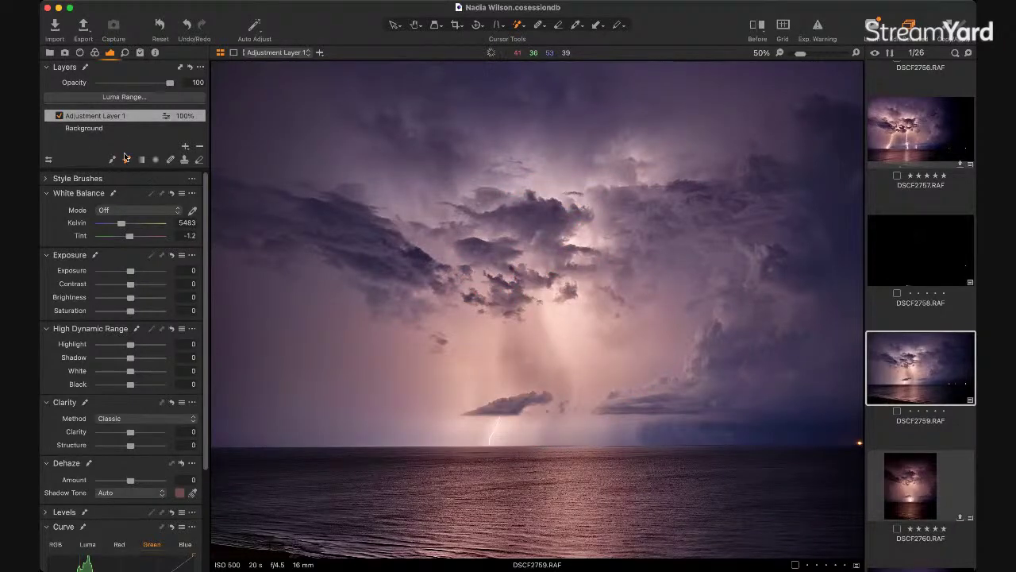
pyautogui.click(127, 162)
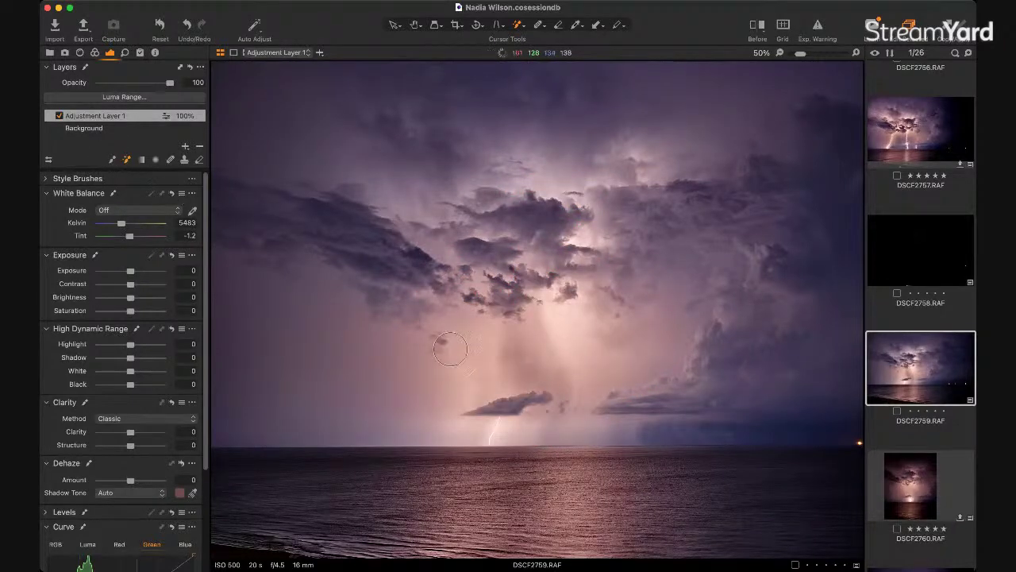
pyautogui.click(531, 345)
# Step: Mask the darker sky and sea around the lightning glow with the Magic Brush
pyautogui.click(261, 338)
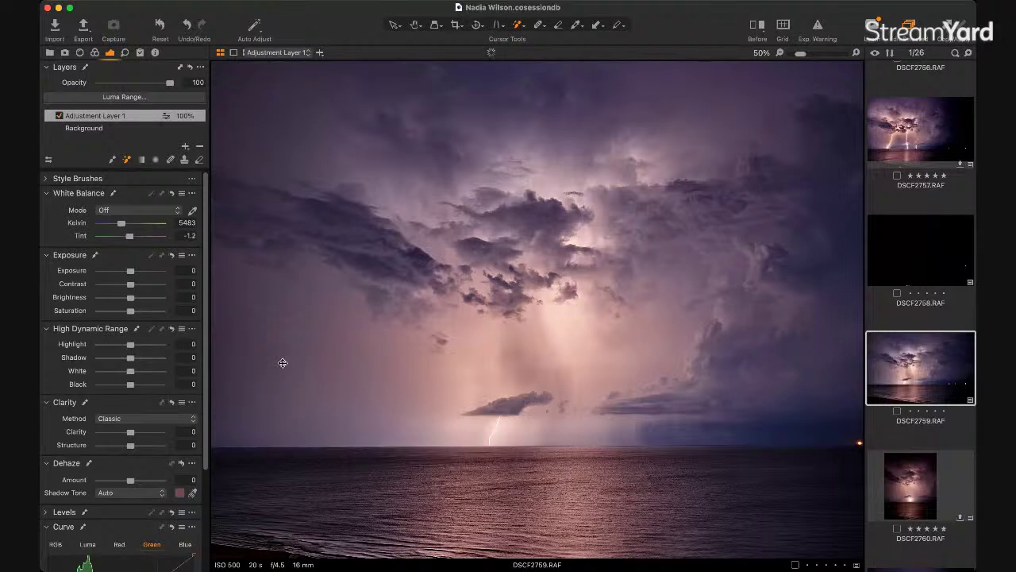
pyautogui.click(273, 351)
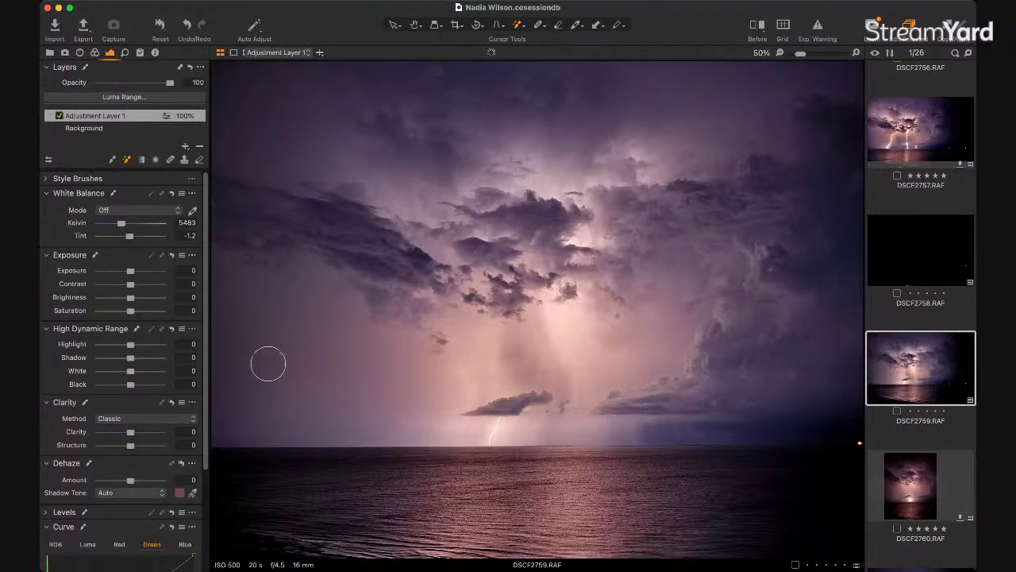
pyautogui.moveTo(275, 366); pyautogui.dragTo(275, 364)
# Step: Set the adjustment layer's opacity to 56 and its saturation to 37, after trying saturation at -100
pyautogui.click(138, 82)
pyautogui.moveTo(127, 312); pyautogui.dragTo(145, 312)
pyautogui.moveTo(145, 312); pyautogui.dragTo(83, 338)
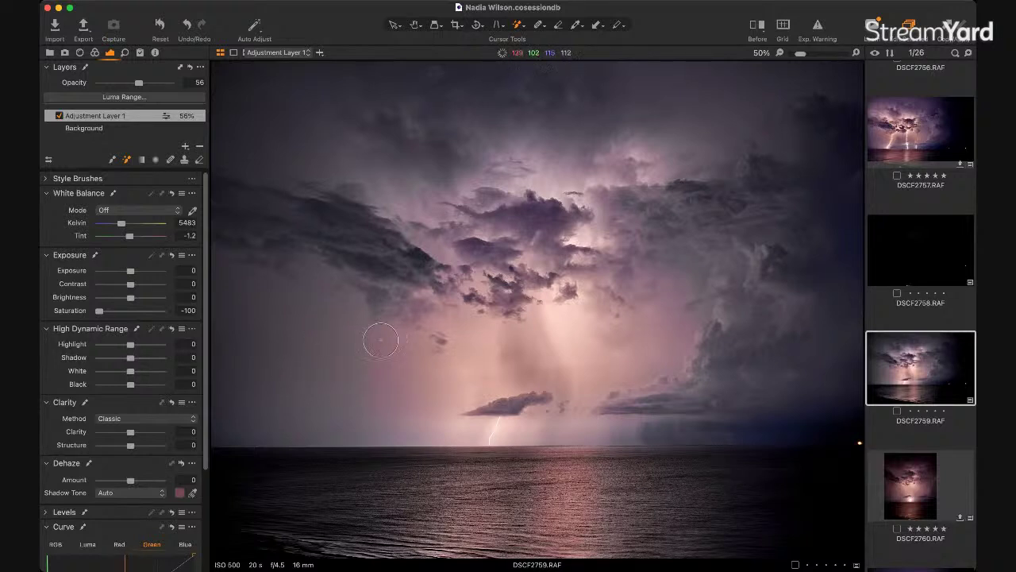
pyautogui.click(140, 313)
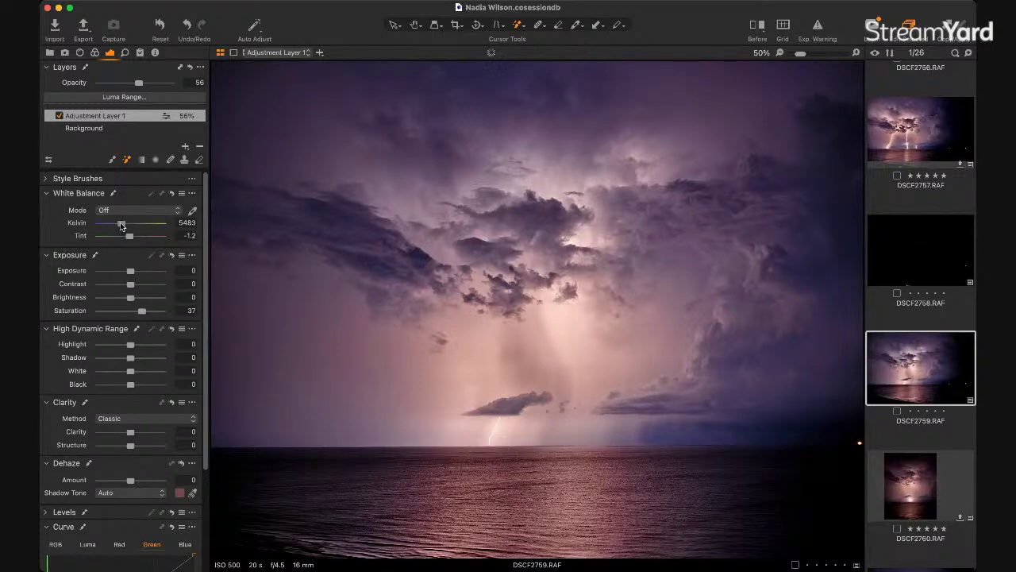
# Step: Set the layer's white balance to 5294 Kelvin with tint -18.1, and raise its opacity to 100
pyautogui.moveTo(121, 225); pyautogui.dragTo(126, 227)
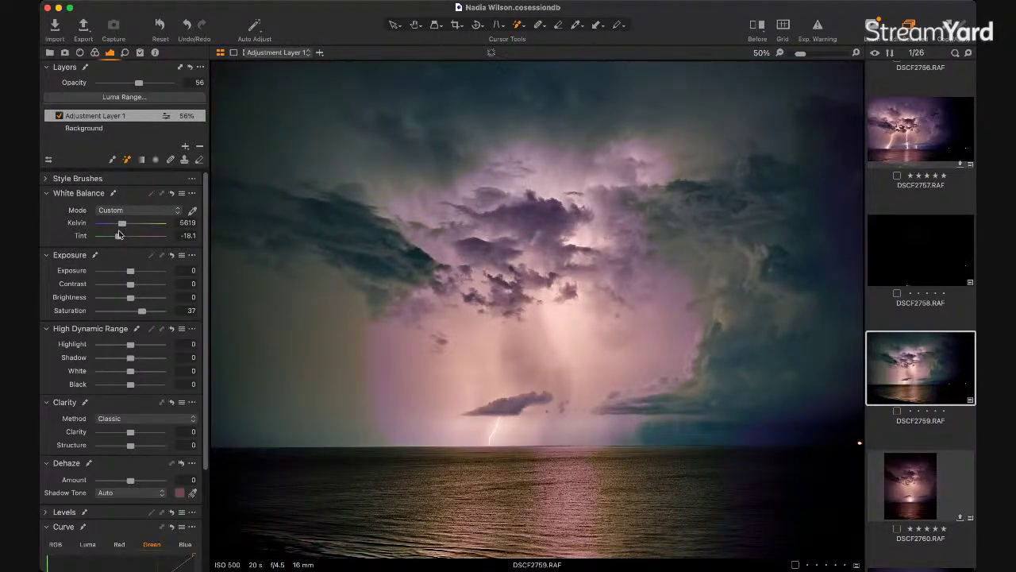
pyautogui.moveTo(123, 226); pyautogui.dragTo(121, 228)
pyautogui.click(167, 82)
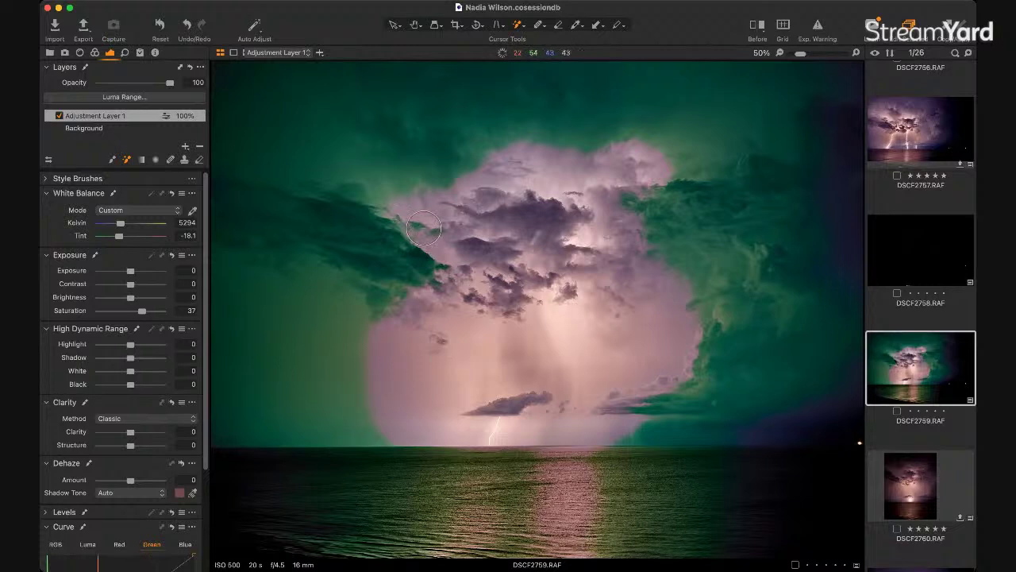
# Step: Erase the layer mask from the dark cloud to the left of the lightning glow, checking the mask overlay
pyautogui.click(557, 29)
pyautogui.press('m')
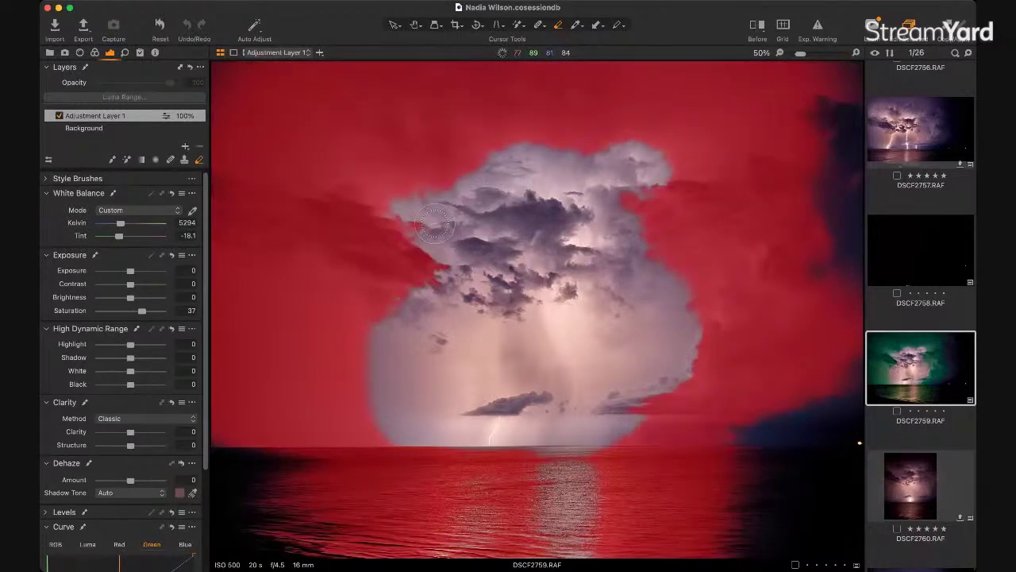
pyautogui.moveTo(435, 227)
pyautogui.mouseDown()
pyautogui.moveTo(390, 227)
pyautogui.moveTo(393, 250)
pyautogui.moveTo(424, 272)
pyautogui.moveTo(434, 260)
pyautogui.moveTo(438, 292)
pyautogui.moveTo(446, 260)
pyautogui.moveTo(399, 311)
pyautogui.moveTo(323, 231)
pyautogui.moveTo(372, 248)
pyautogui.moveTo(355, 220)
pyautogui.moveTo(422, 258)
pyautogui.moveTo(445, 340)
pyautogui.mouseUp()
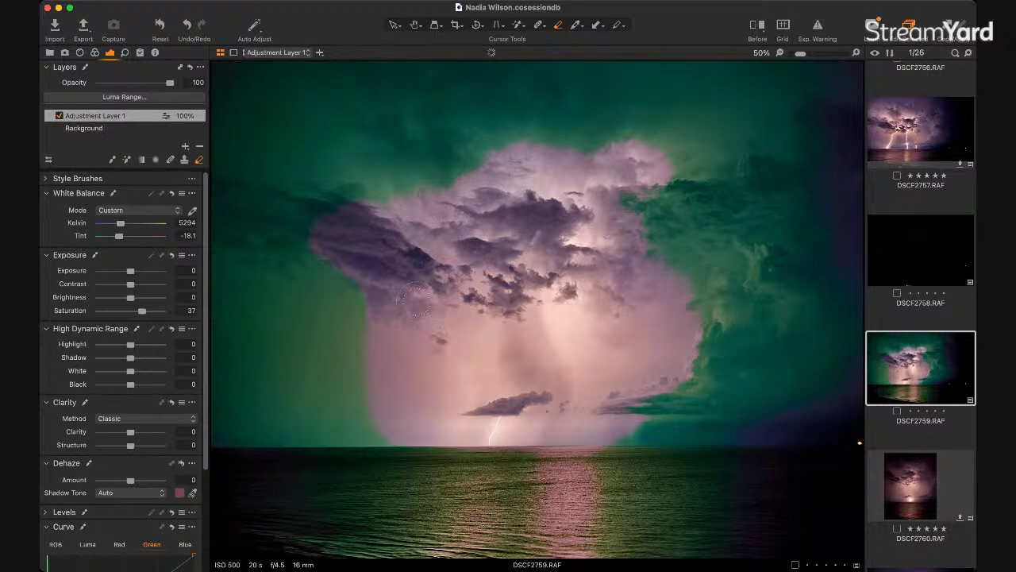
pyautogui.moveTo(348, 214); pyautogui.dragTo(305, 220)
# Step: Erase the layer mask from the low cloud right of the glow and from the sea below the horizon
pyautogui.press('m')
pyautogui.moveTo(656, 424)
pyautogui.mouseDown()
pyautogui.moveTo(628, 398)
pyautogui.moveTo(667, 409)
pyautogui.mouseUp()
pyautogui.moveTo(262, 464)
pyautogui.mouseDown()
pyautogui.moveTo(337, 490)
pyautogui.moveTo(323, 474)
pyautogui.moveTo(512, 483)
pyautogui.moveTo(302, 521)
pyautogui.moveTo(413, 536)
pyautogui.moveTo(284, 545)
pyautogui.moveTo(421, 556)
pyautogui.moveTo(536, 498)
pyautogui.moveTo(502, 483)
pyautogui.moveTo(610, 484)
pyautogui.moveTo(526, 470)
pyautogui.moveTo(779, 479)
pyautogui.moveTo(612, 479)
pyautogui.moveTo(736, 462)
pyautogui.moveTo(642, 477)
pyautogui.moveTo(742, 485)
pyautogui.moveTo(710, 532)
pyautogui.moveTo(719, 547)
pyautogui.moveTo(670, 547)
pyautogui.moveTo(764, 546)
pyautogui.moveTo(721, 548)
pyautogui.moveTo(706, 537)
pyautogui.moveTo(722, 516)
pyautogui.moveTo(794, 498)
pyautogui.moveTo(368, 510)
pyautogui.moveTo(262, 487)
pyautogui.moveTo(285, 491)
pyautogui.moveTo(278, 506)
pyautogui.moveTo(291, 521)
pyautogui.moveTo(314, 528)
pyautogui.moveTo(253, 534)
pyautogui.moveTo(318, 537)
pyautogui.mouseUp()
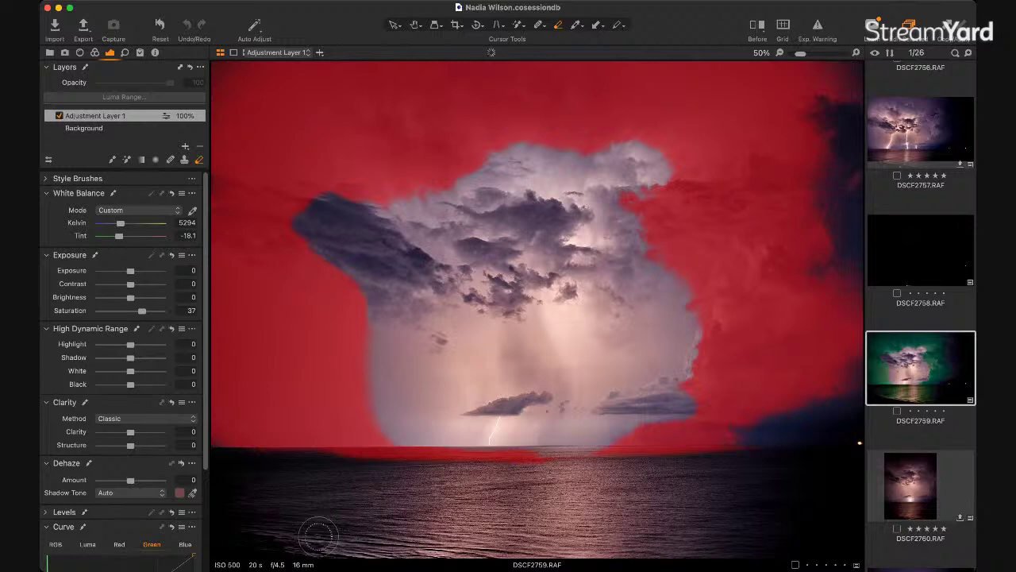
pyautogui.press('m')
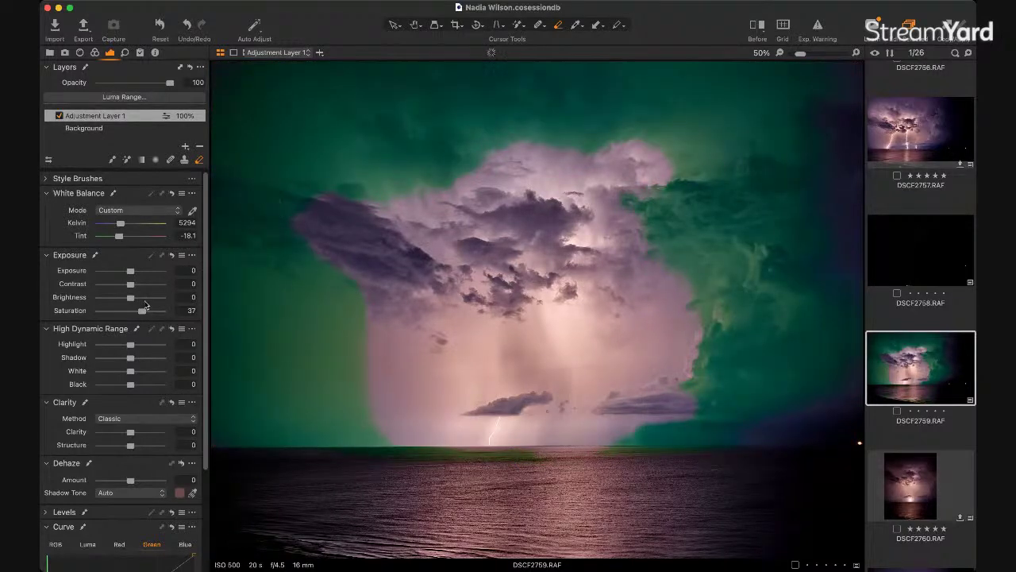
# Step: Try the layer's white balance at 6780 Kelvin with tint 17.4, then sample sky and sea spots, finishing on the cloud left of the glow
pyautogui.moveTo(124, 225); pyautogui.dragTo(143, 236)
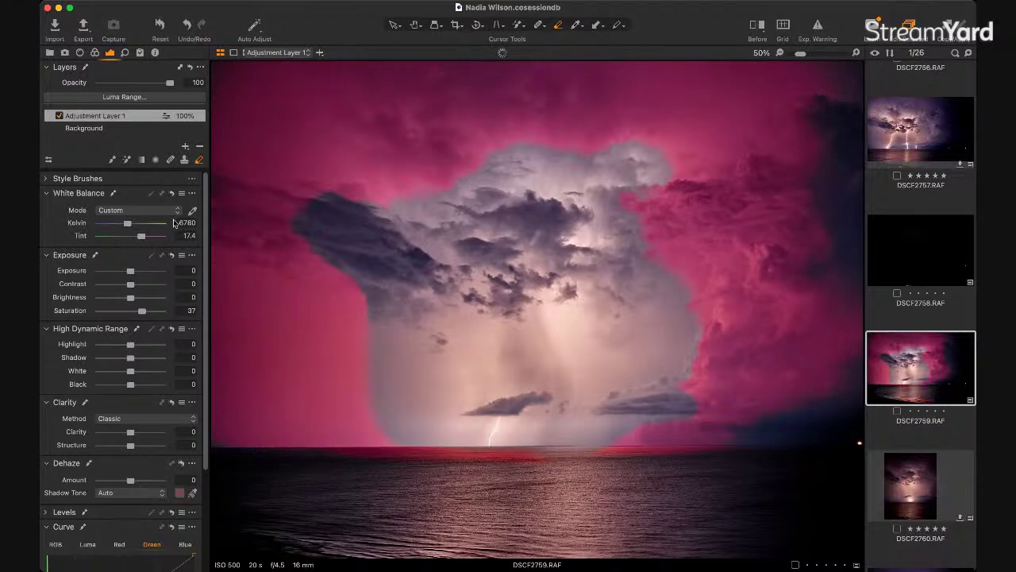
pyautogui.click(192, 210)
pyautogui.click(419, 285)
pyautogui.click(419, 285)
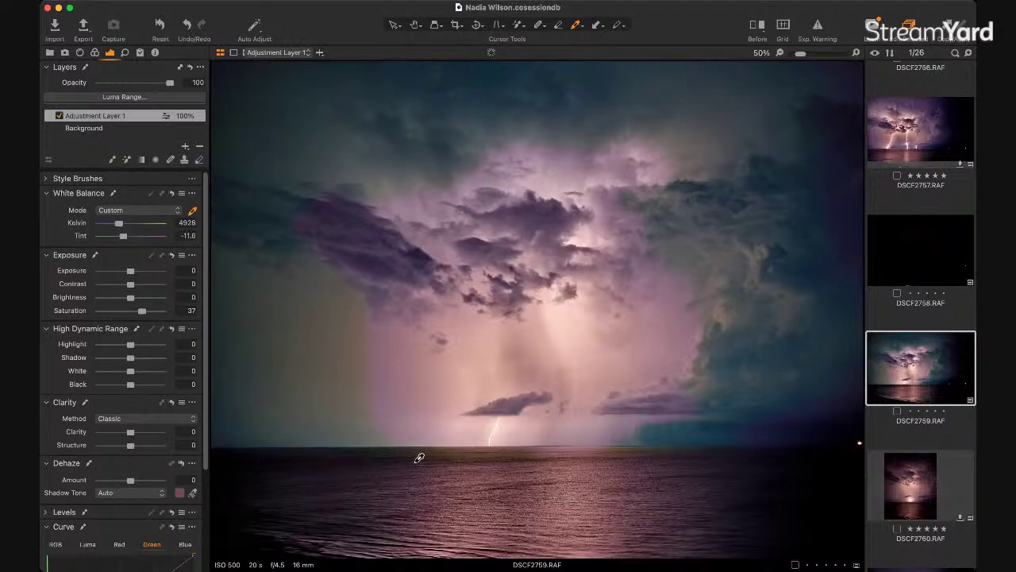
pyautogui.click(421, 485)
pyautogui.click(488, 423)
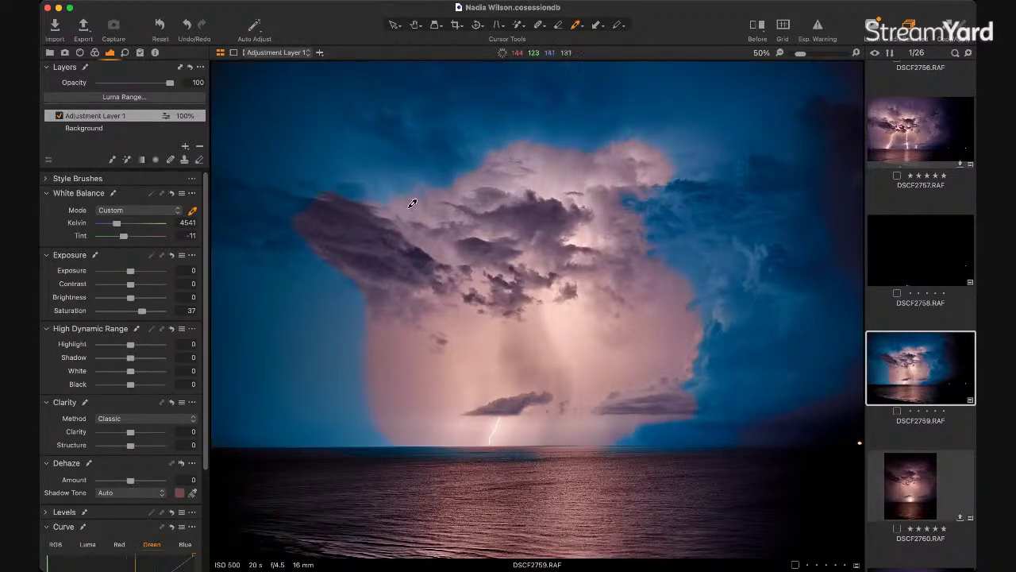
pyautogui.click(418, 239)
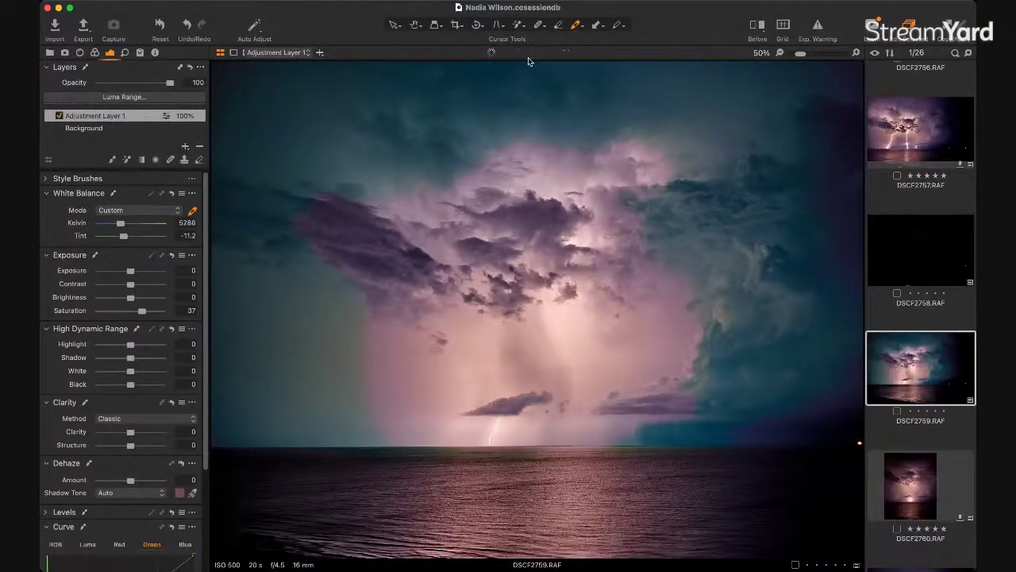
# Step: Erase the leftover layer mask along the left part of the horizon
pyautogui.click(558, 25)
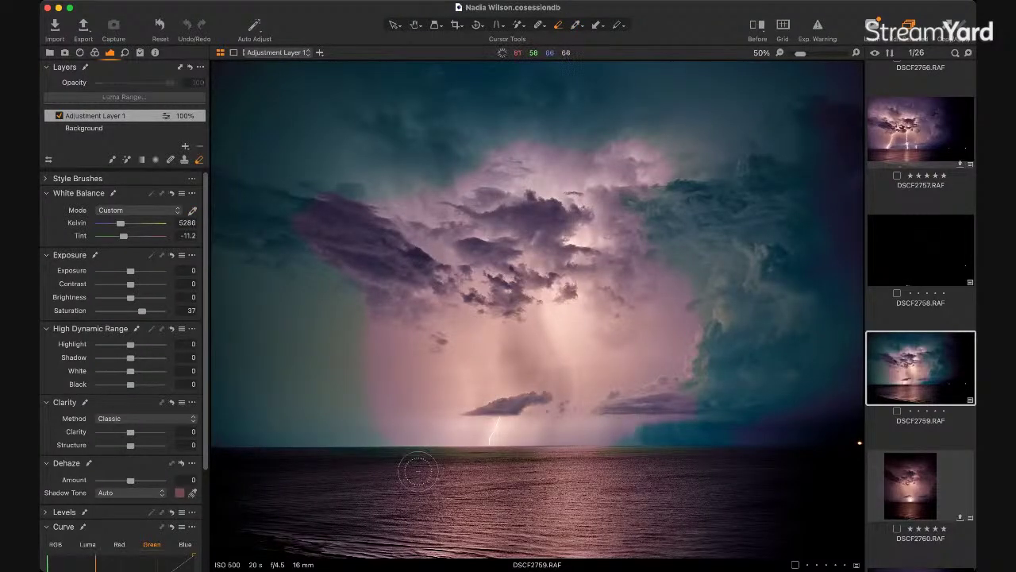
pyautogui.moveTo(429, 468)
pyautogui.mouseDown()
pyautogui.moveTo(500, 464)
pyautogui.moveTo(260, 459)
pyautogui.moveTo(310, 458)
pyautogui.mouseUp()
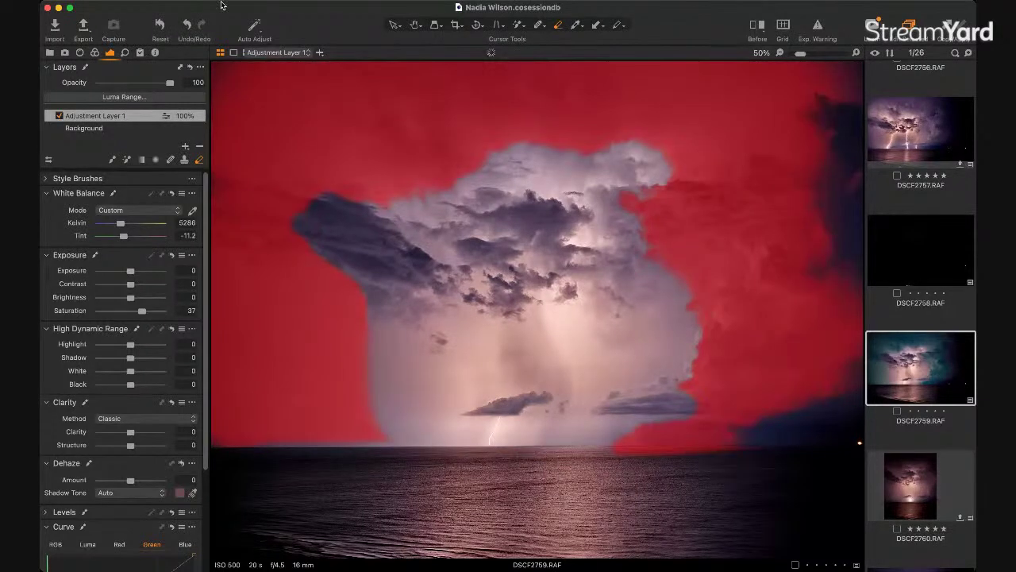
# Step: Add a second adjustment layer, mask the dark clouds and sea around the glow with the Magic Brush, and check the mask overlay
pyautogui.click(321, 52)
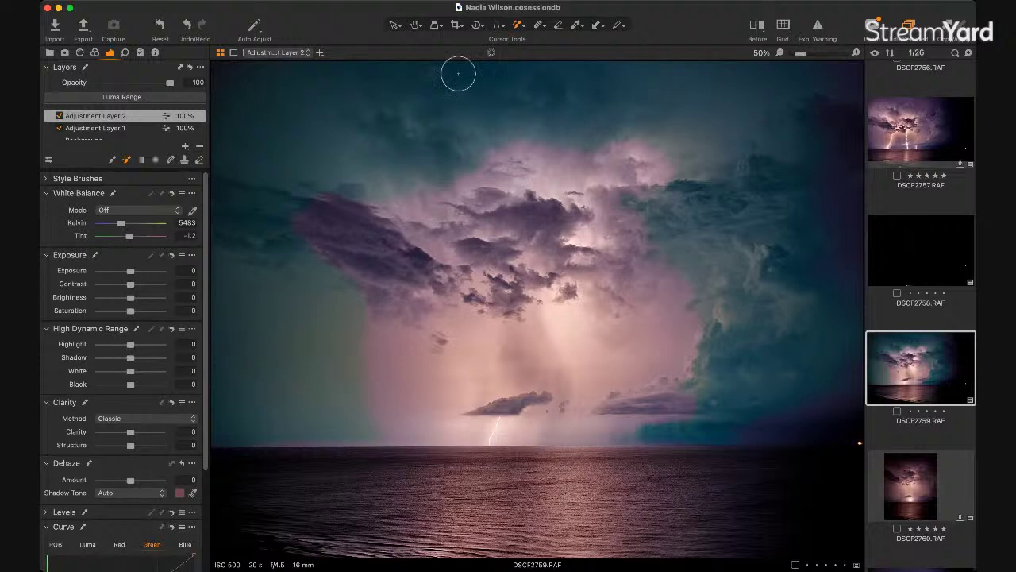
pyautogui.moveTo(529, 221); pyautogui.dragTo(530, 276)
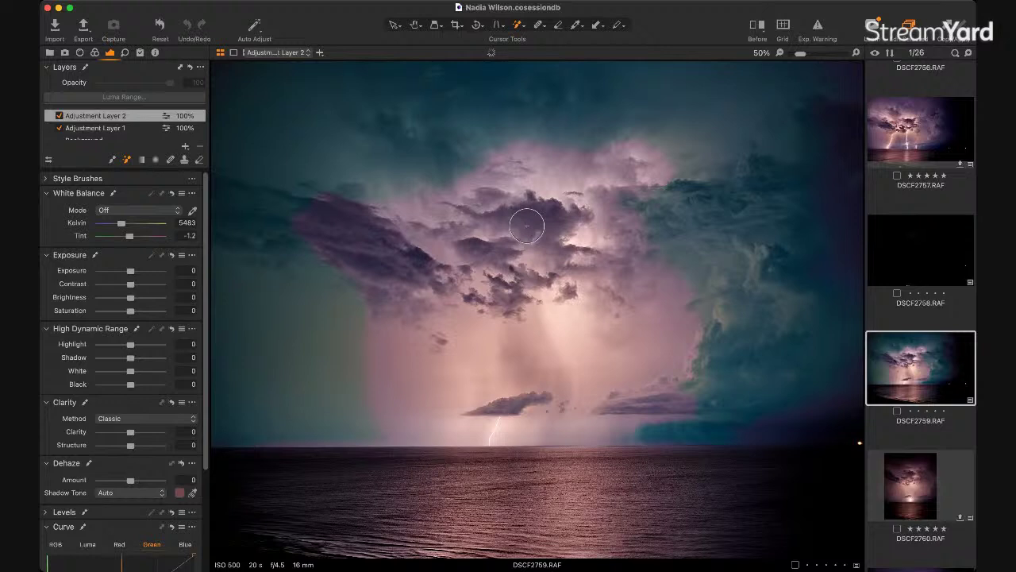
pyautogui.press('m')
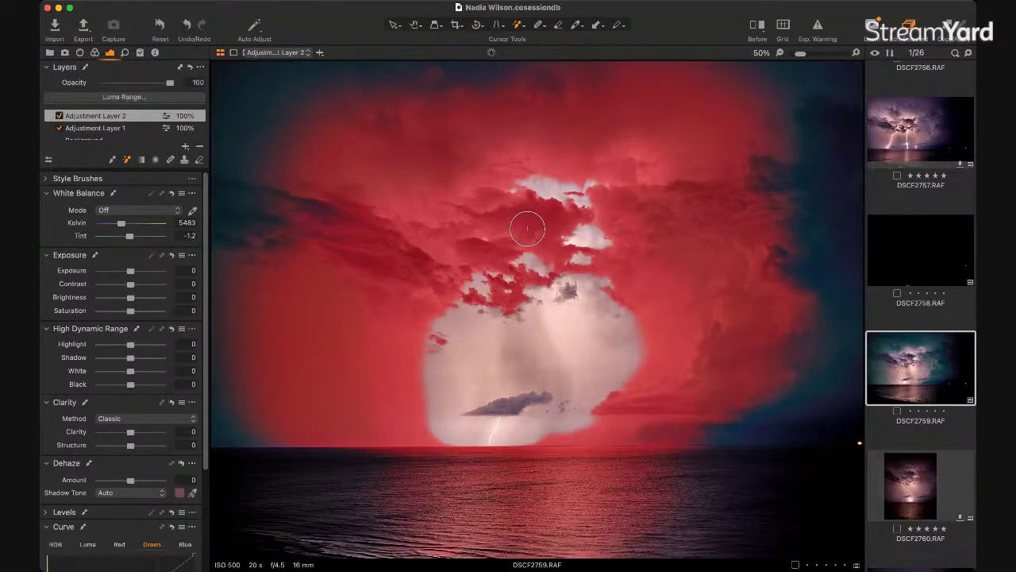
pyautogui.press('m')
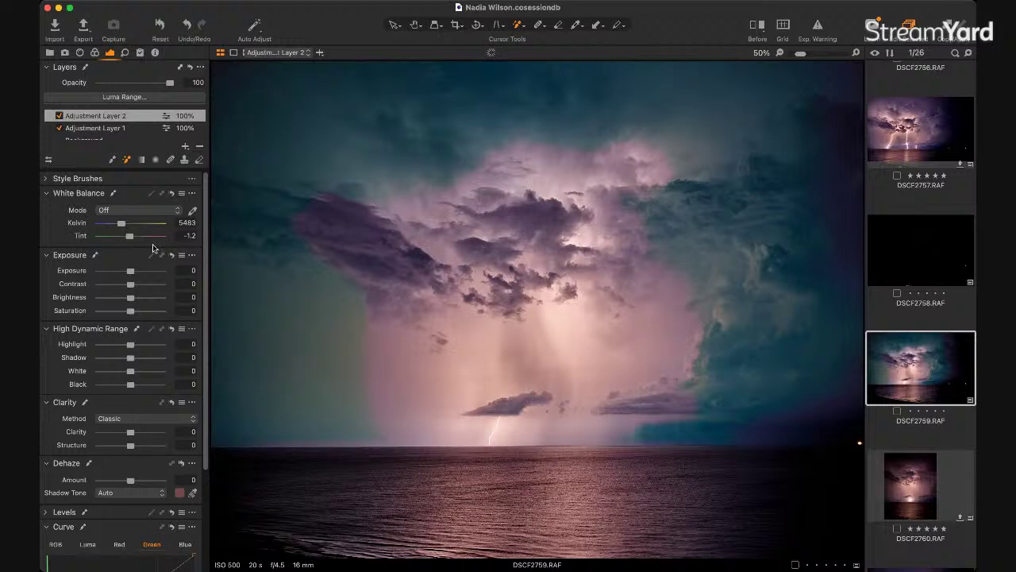
# Step: Set the second layer's shadow to -41, contrast to -20, clarity to 100, structure to 40 and dehaze to -15 after trying dehaze at 82
pyautogui.click(116, 358)
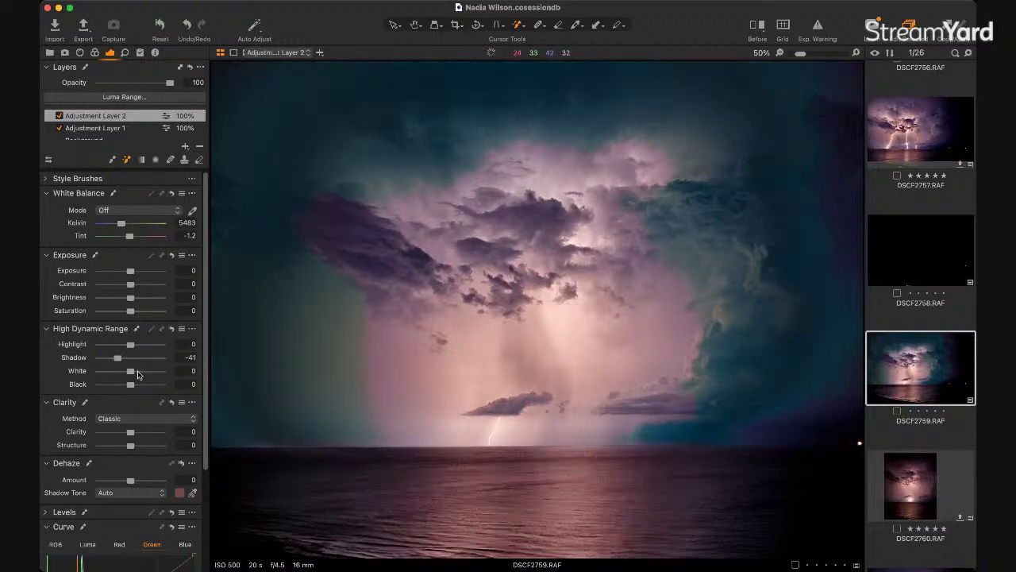
pyautogui.click(117, 284)
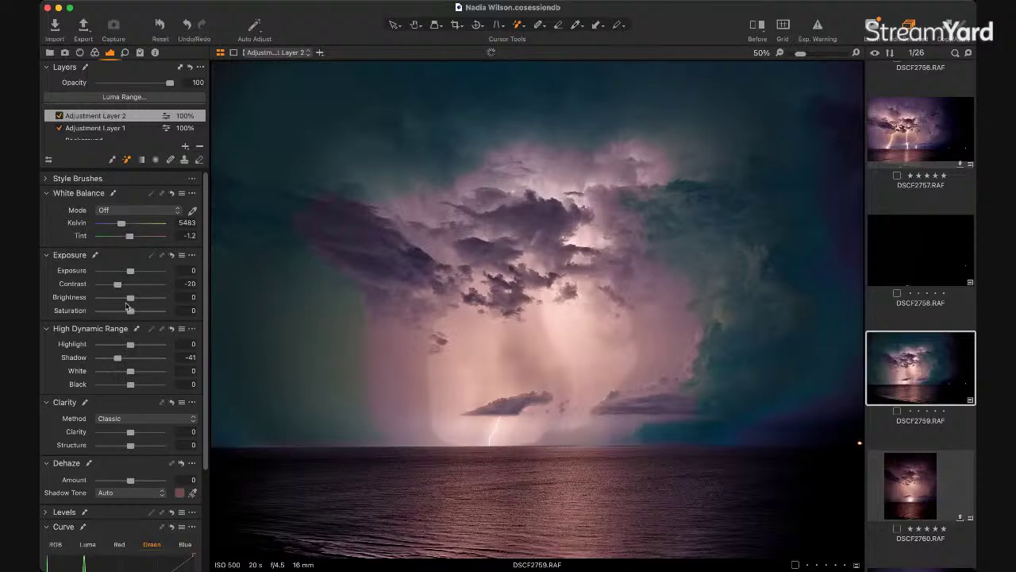
pyautogui.click(162, 433)
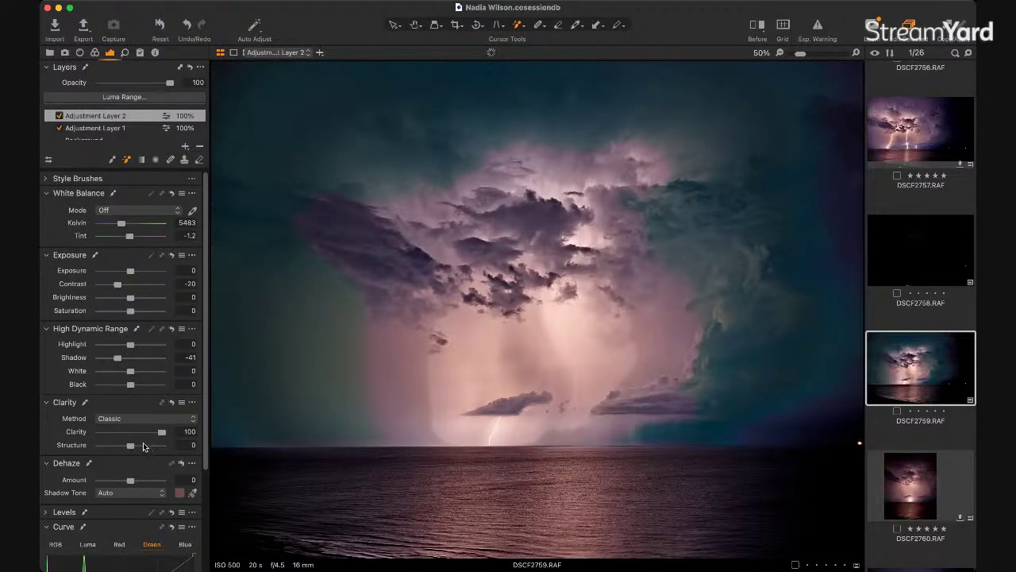
pyautogui.click(144, 446)
pyautogui.click(155, 480)
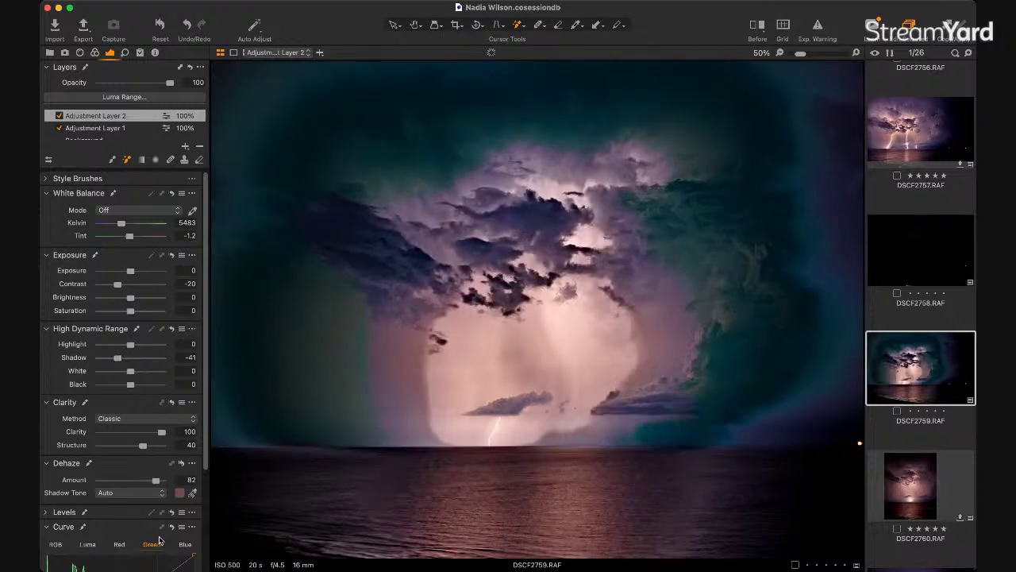
pyautogui.click(125, 481)
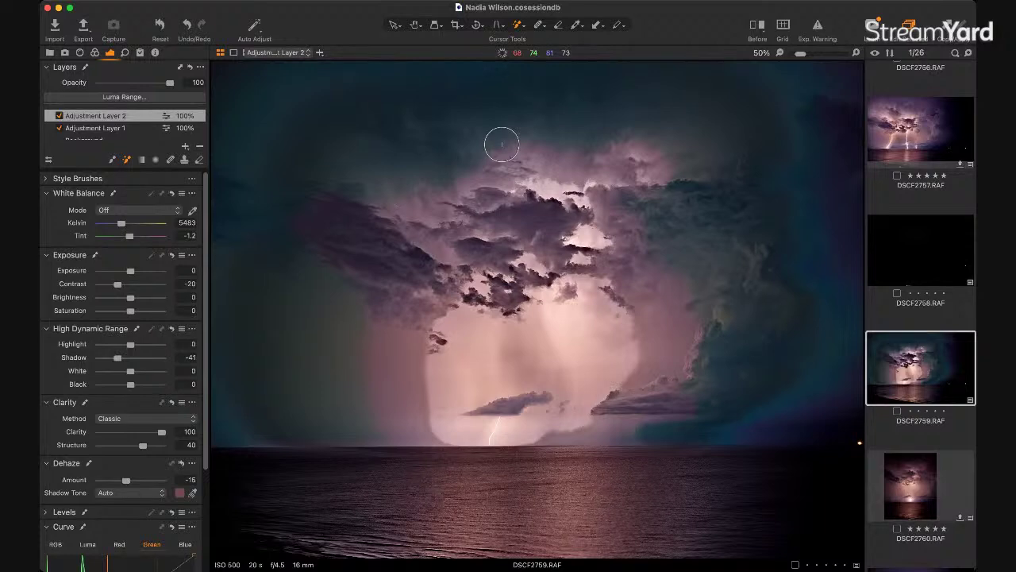
# Step: Open the senior bowling folder under the raws to develop and view DSCF1869.RAF
pyautogui.click(49, 53)
pyautogui.scroll(-4, 118, 238)
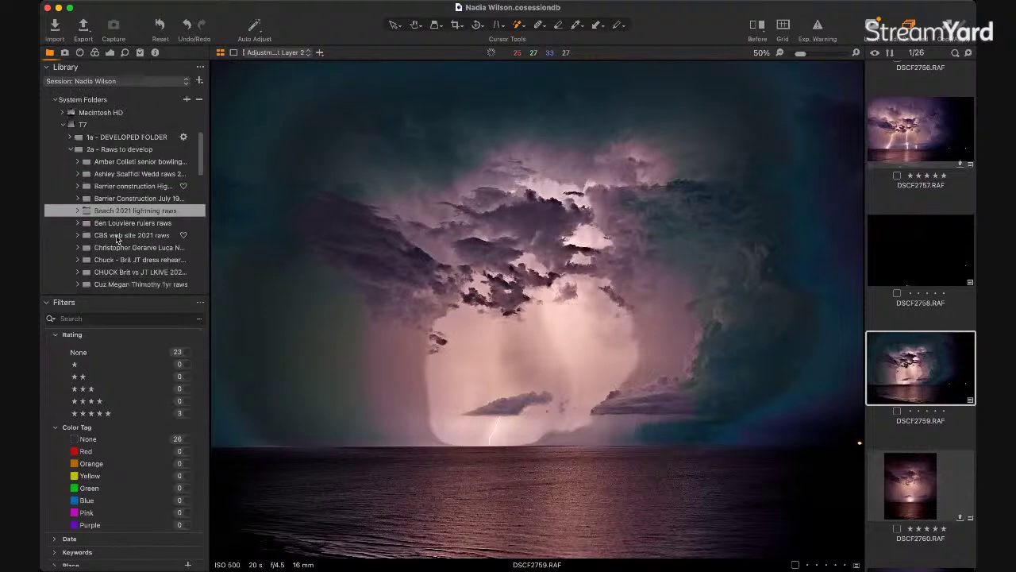
pyautogui.click(110, 153)
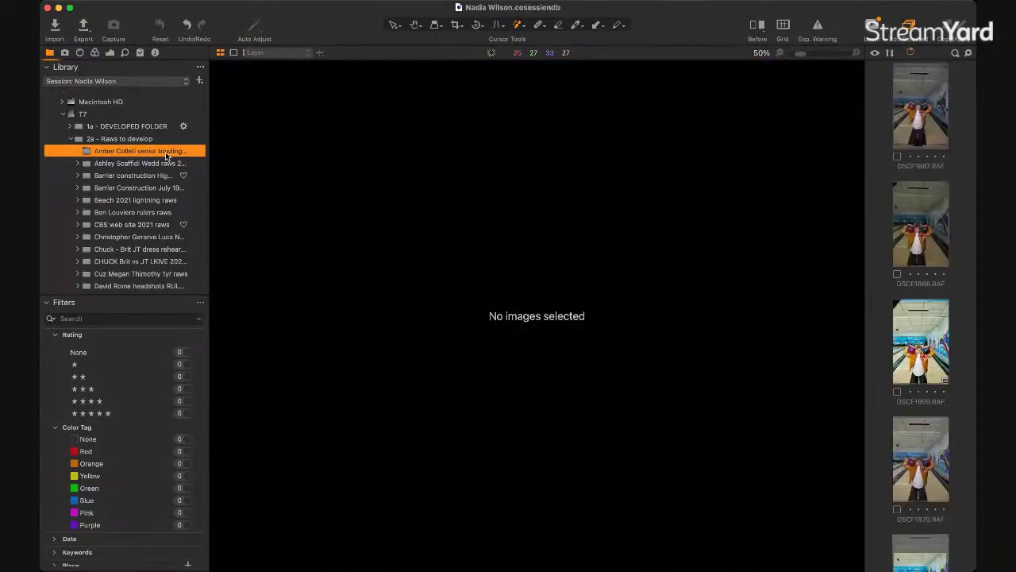
pyautogui.click(925, 346)
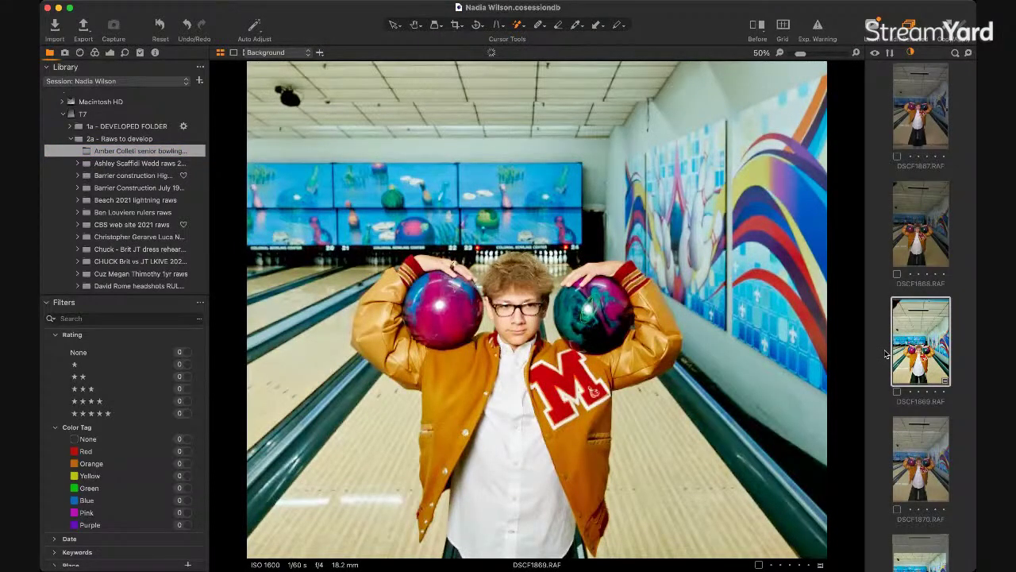
pyautogui.scroll(-15, 883, 388)
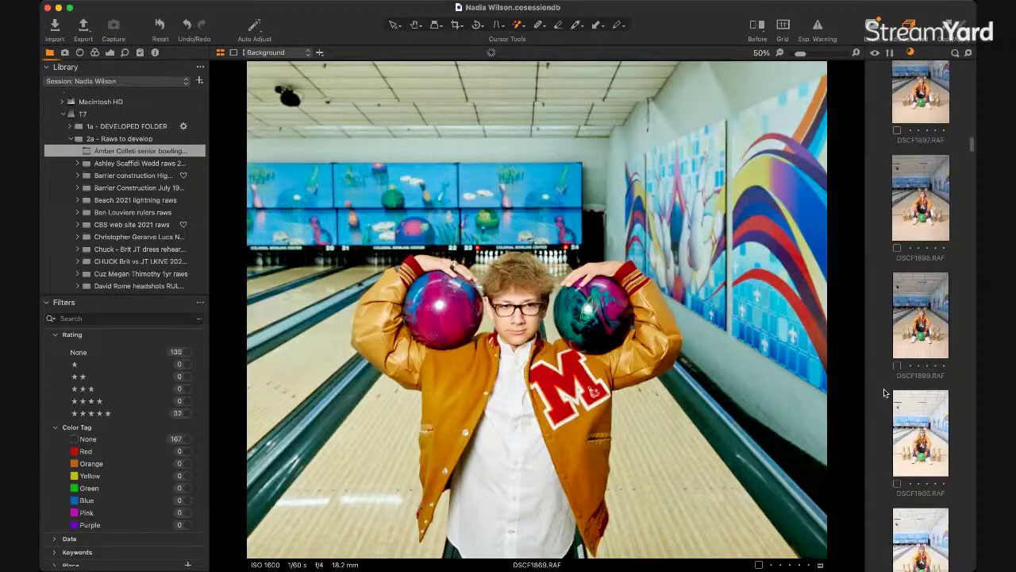
# Step: Browse the bowling photos as a thumbnail grid and open DSCF1913.RAF on its own
pyautogui.press('super+alt+v')
pyautogui.scroll(-10, 640, 410)
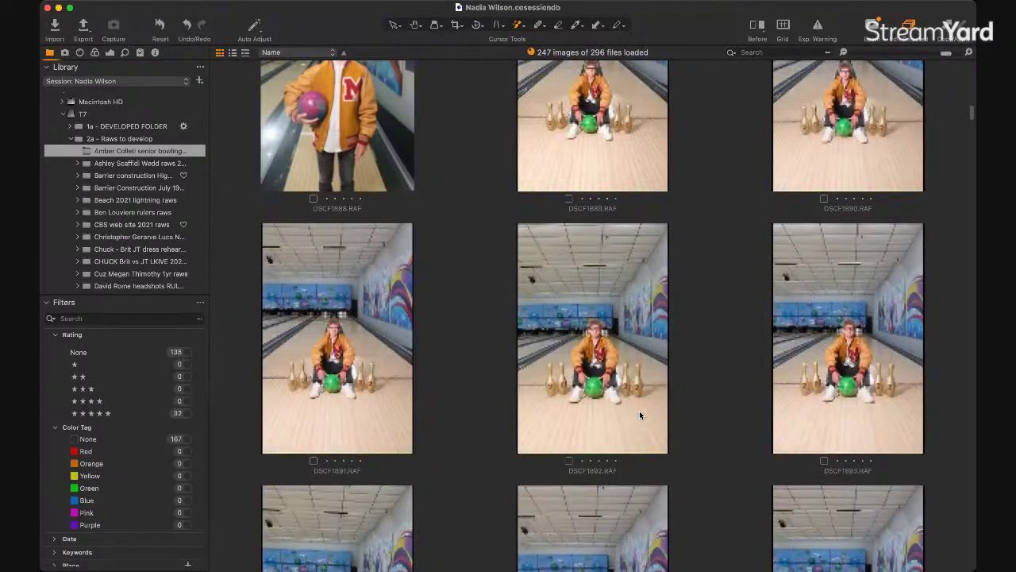
pyautogui.scroll(-10, 640, 411)
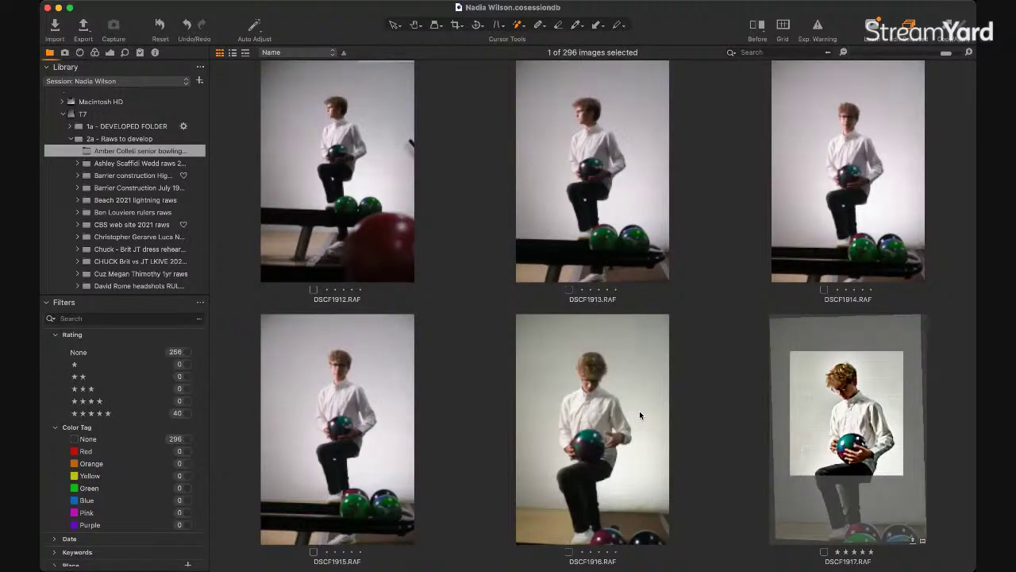
pyautogui.click(596, 160)
pyautogui.doubleClick(595, 160)
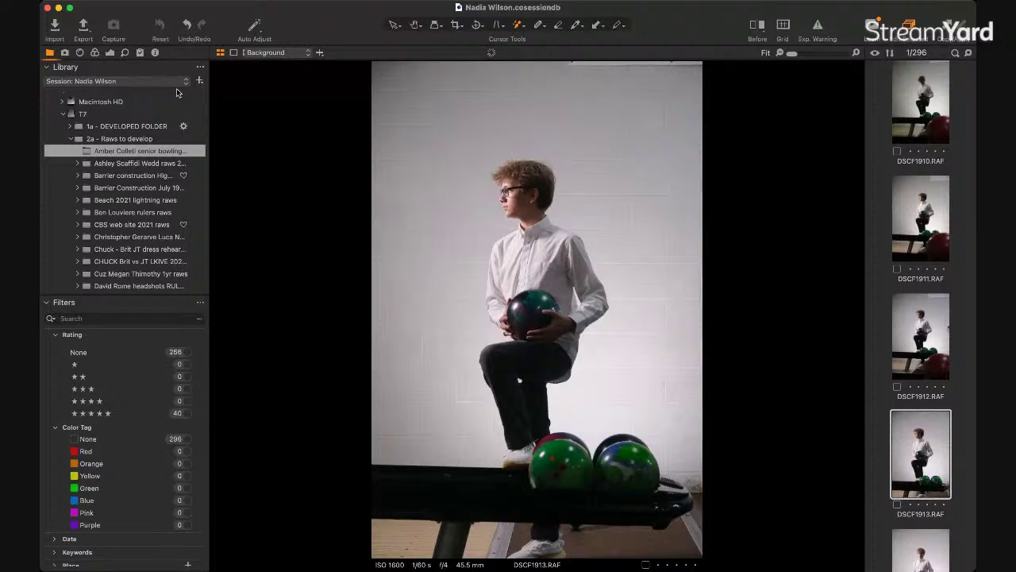
# Step: Mask the whole white wall behind the bowler on a new adjustment layer with the Magic Brush, checking the mask overlay
pyautogui.click(110, 52)
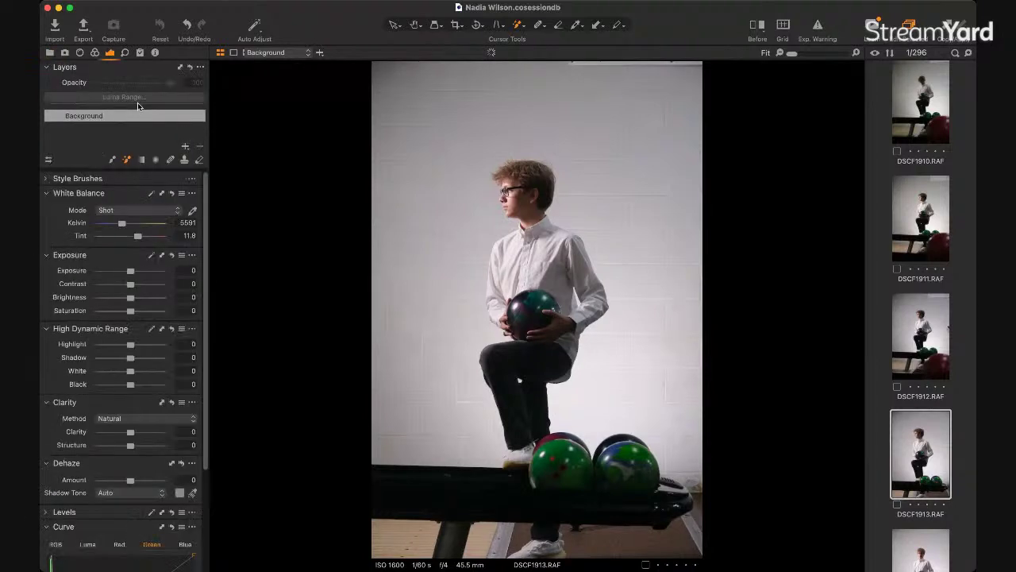
pyautogui.click(469, 216)
pyautogui.moveTo(472, 216); pyautogui.dragTo(455, 234)
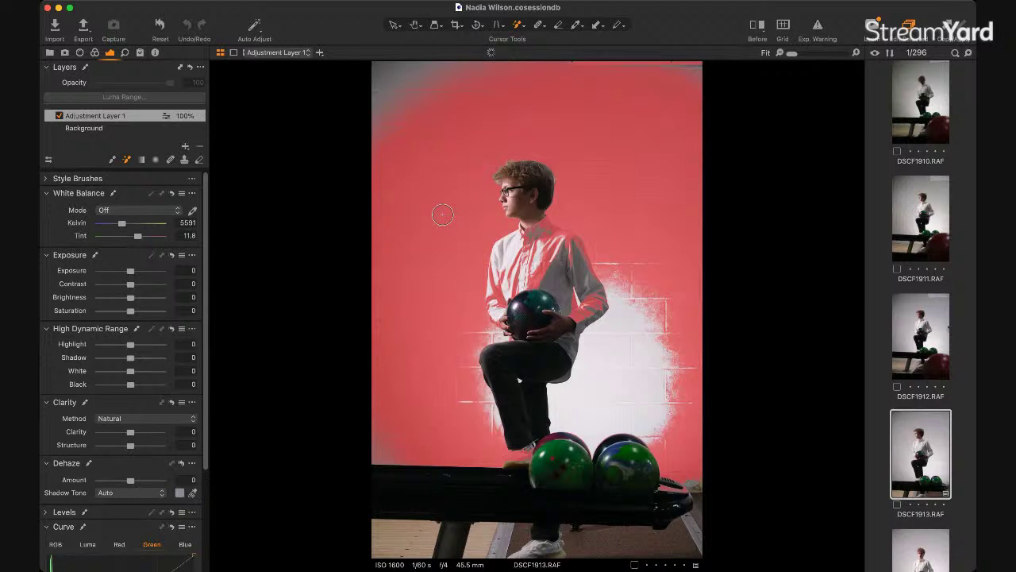
pyautogui.press('m')
pyautogui.press('m')
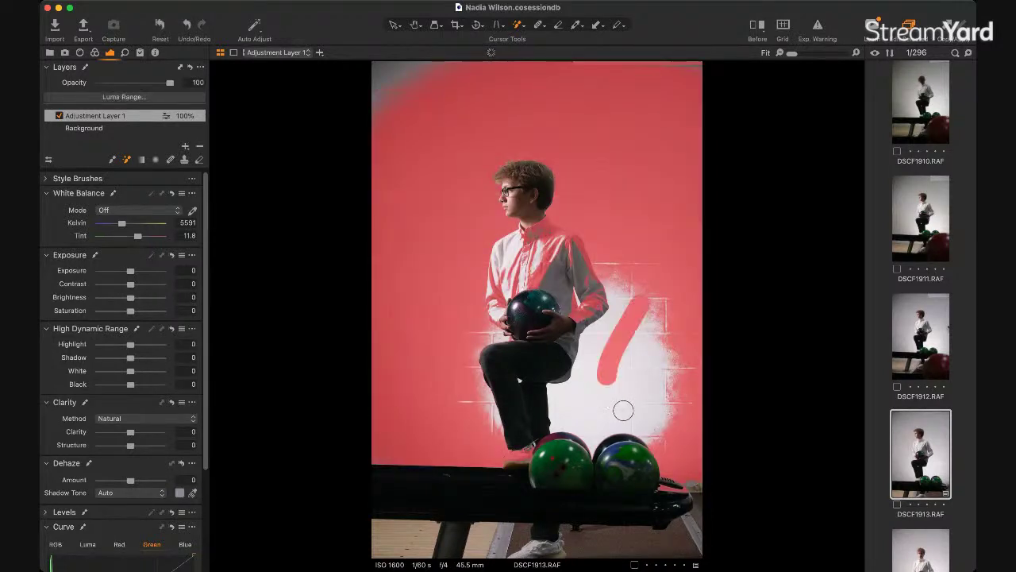
pyautogui.press('m')
pyautogui.press('m')
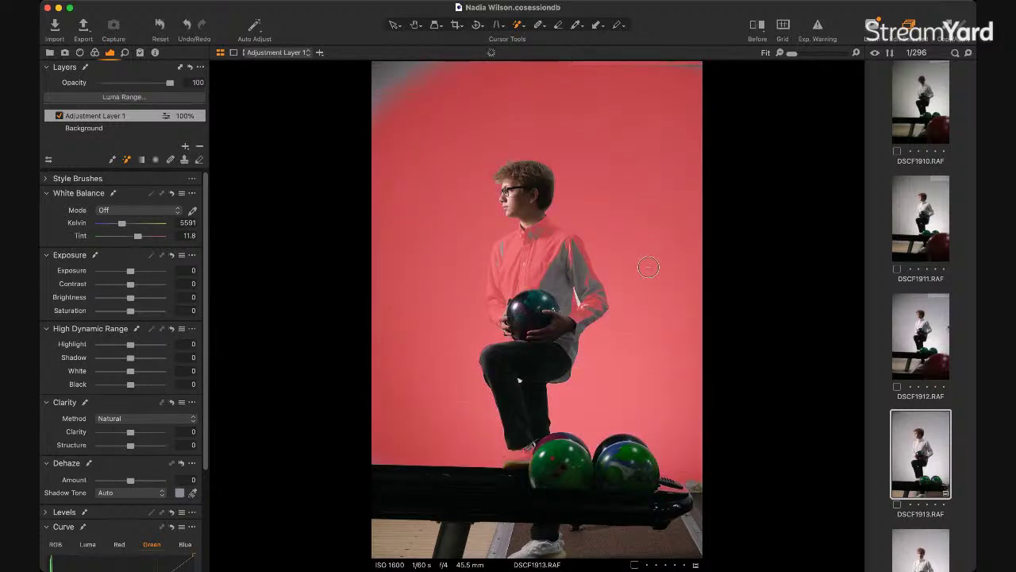
pyautogui.press('m')
pyautogui.press('m')
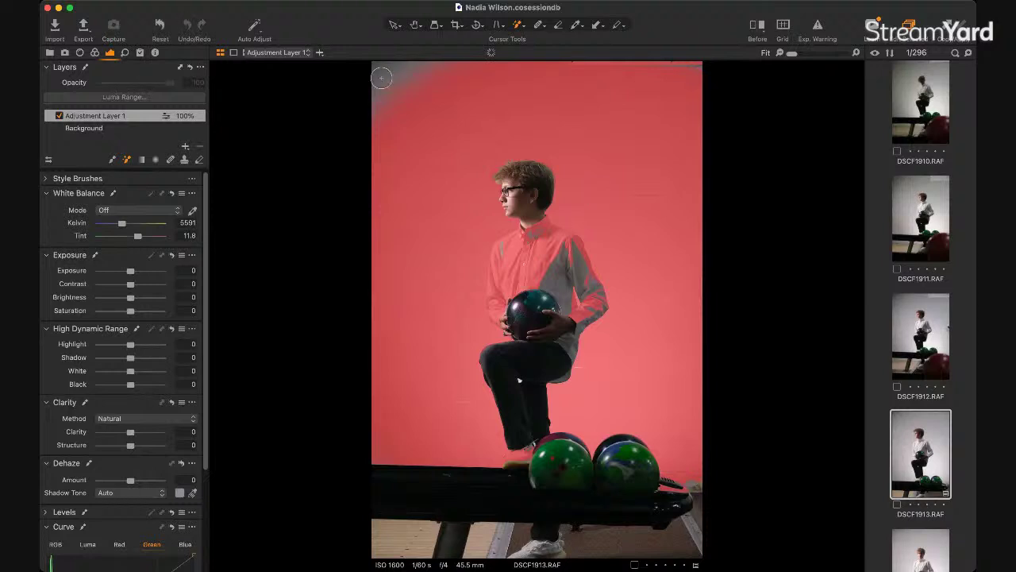
pyautogui.press('m')
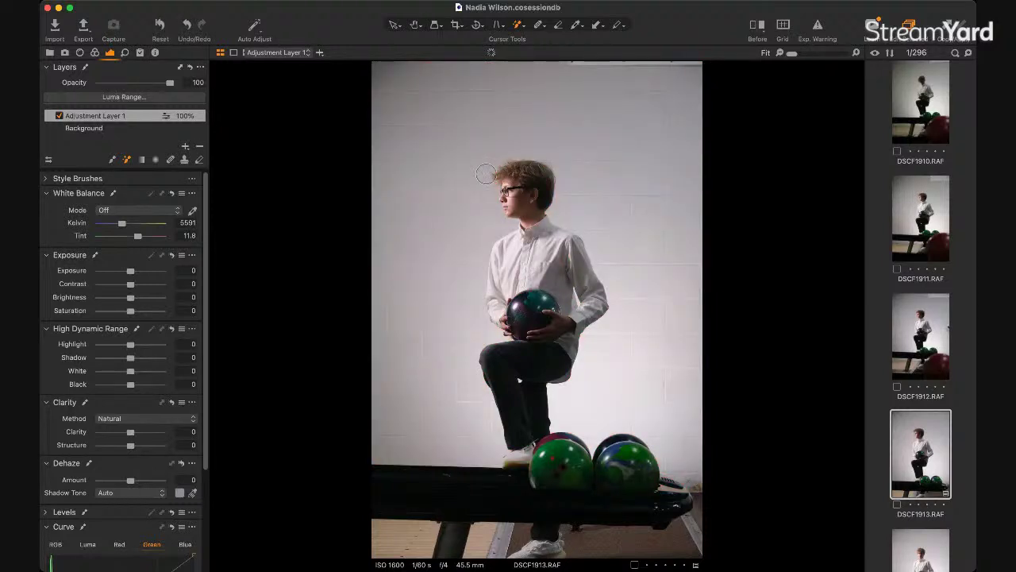
# Step: Erase the layer mask from the bowler's white shirt, covering the chest and the sleeve on the facing side
pyautogui.press('e')
pyautogui.click(534, 251)
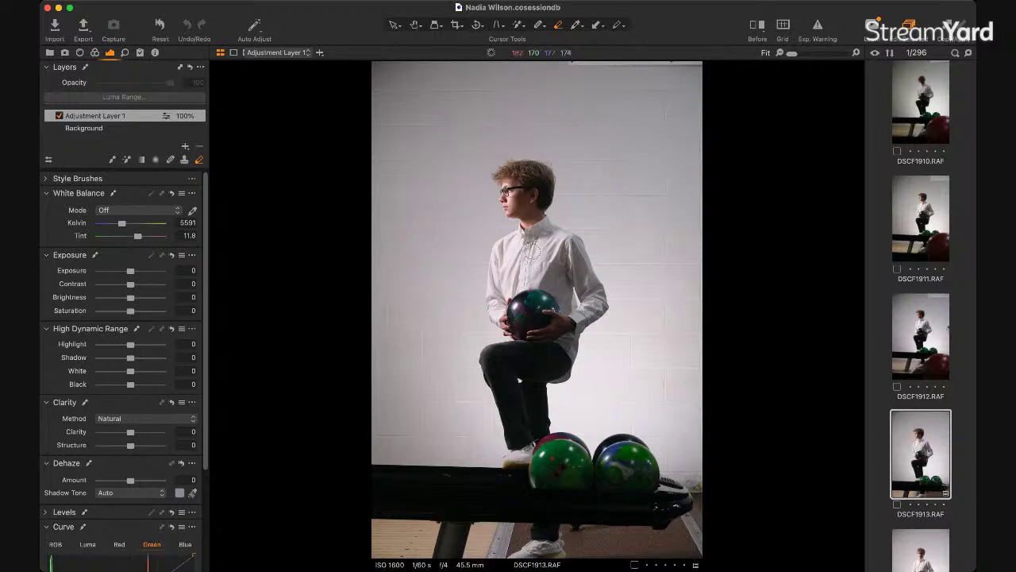
pyautogui.moveTo(534, 251)
pyautogui.mouseDown()
pyautogui.moveTo(533, 291)
pyautogui.moveTo(537, 273)
pyautogui.moveTo(559, 260)
pyautogui.moveTo(545, 230)
pyautogui.moveTo(526, 231)
pyautogui.moveTo(520, 248)
pyautogui.moveTo(497, 245)
pyautogui.moveTo(514, 239)
pyautogui.moveTo(499, 283)
pyautogui.moveTo(530, 317)
pyautogui.moveTo(555, 290)
pyautogui.moveTo(574, 320)
pyautogui.moveTo(561, 322)
pyautogui.moveTo(597, 303)
pyautogui.moveTo(571, 242)
pyautogui.moveTo(569, 264)
pyautogui.moveTo(554, 234)
pyautogui.moveTo(509, 260)
pyautogui.moveTo(516, 316)
pyautogui.moveTo(489, 301)
pyautogui.moveTo(494, 271)
pyautogui.moveTo(529, 303)
pyautogui.mouseUp()
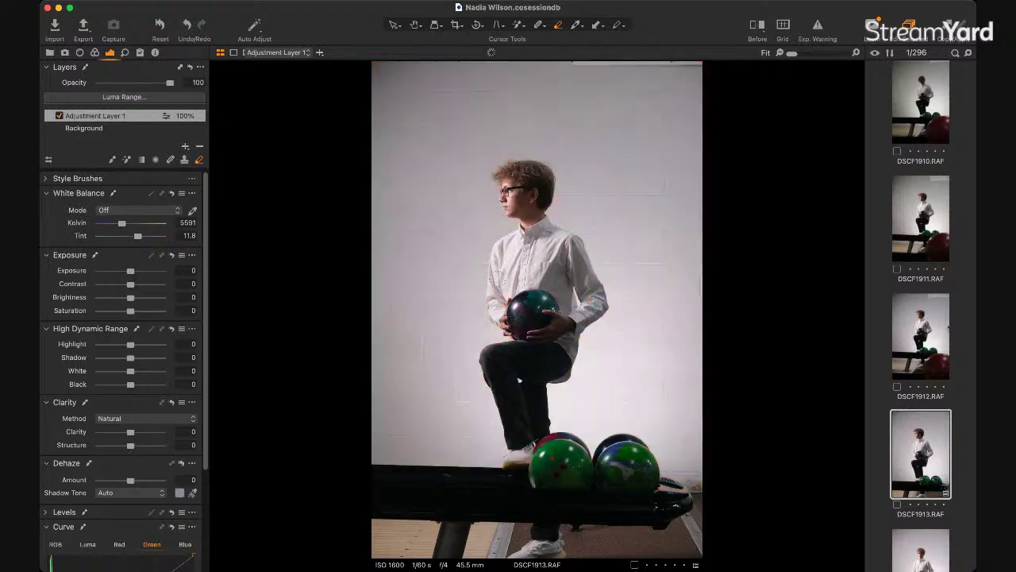
pyautogui.moveTo(499, 270)
pyautogui.mouseDown()
pyautogui.moveTo(495, 278)
pyautogui.moveTo(498, 268)
pyautogui.mouseUp()
# Step: Set the wall layer's white balance to 1890 Kelvin and erase the blue spill on the bowler's back sleeve
pyautogui.moveTo(121, 224); pyautogui.dragTo(104, 223)
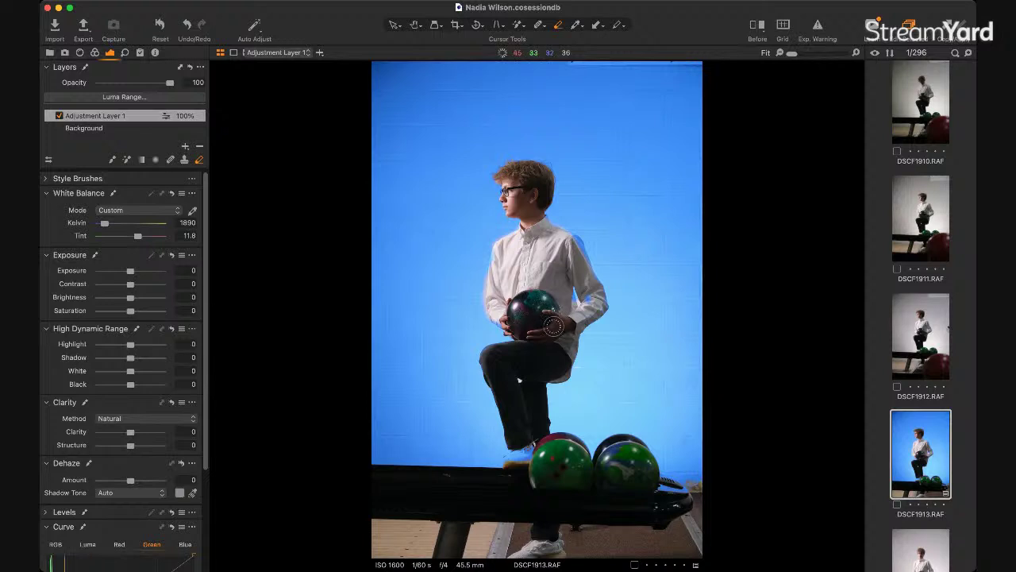
pyautogui.moveTo(595, 293); pyautogui.dragTo(588, 297)
pyautogui.moveTo(586, 264)
pyautogui.mouseDown()
pyautogui.moveTo(569, 232)
pyautogui.moveTo(590, 265)
pyautogui.mouseUp()
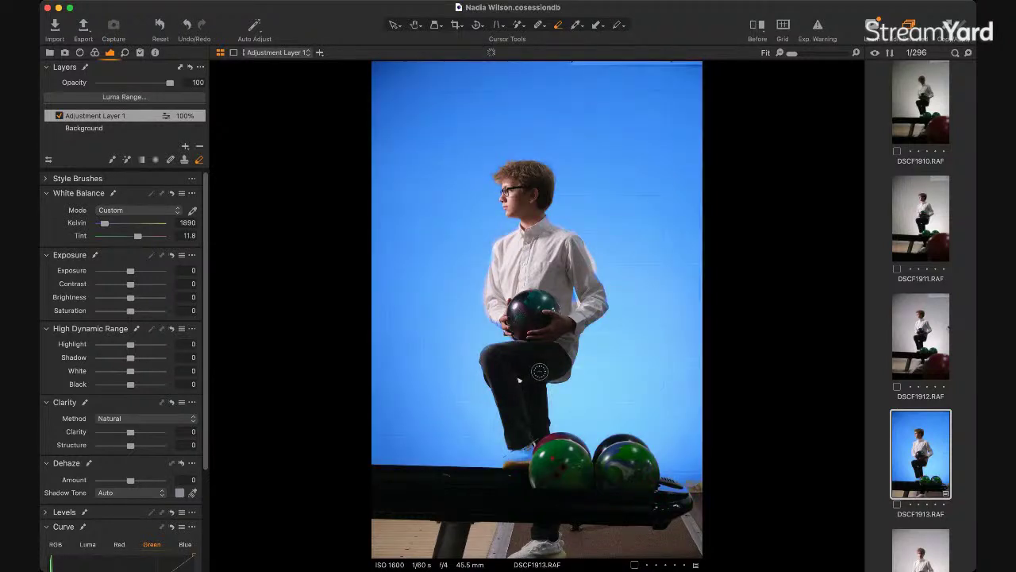
# Step: Brush the mask back in around the back arm and the gap beside the shirt, checking the mask overlay
pyautogui.click(518, 25)
pyautogui.click(597, 266)
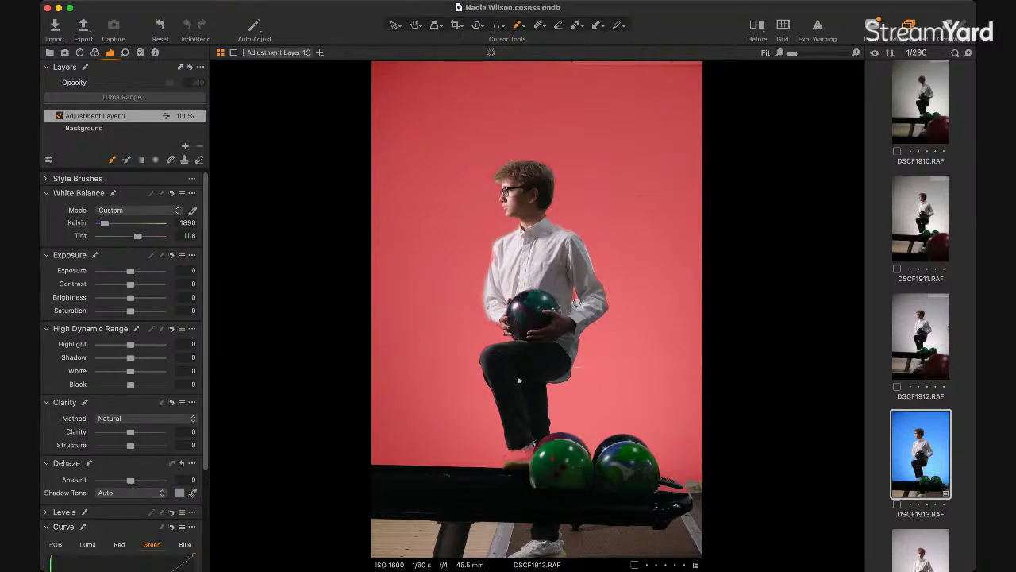
pyautogui.press('m')
pyautogui.press('m')
pyautogui.press('m')
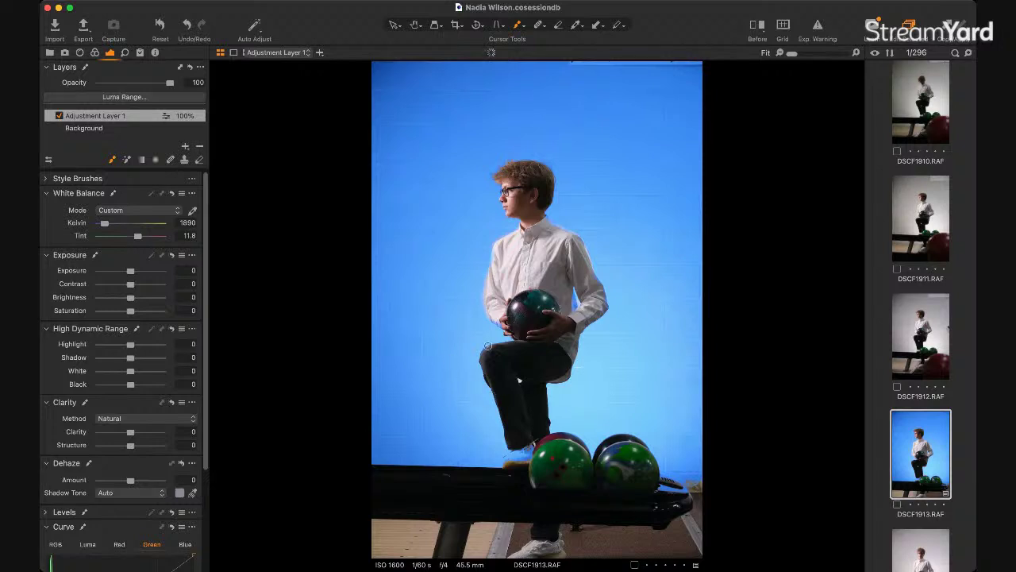
# Step: Erase mask spill along the front sleeve of the shirt, comparing the result with undo and redo
pyautogui.press('e')
pyautogui.press('super+z')
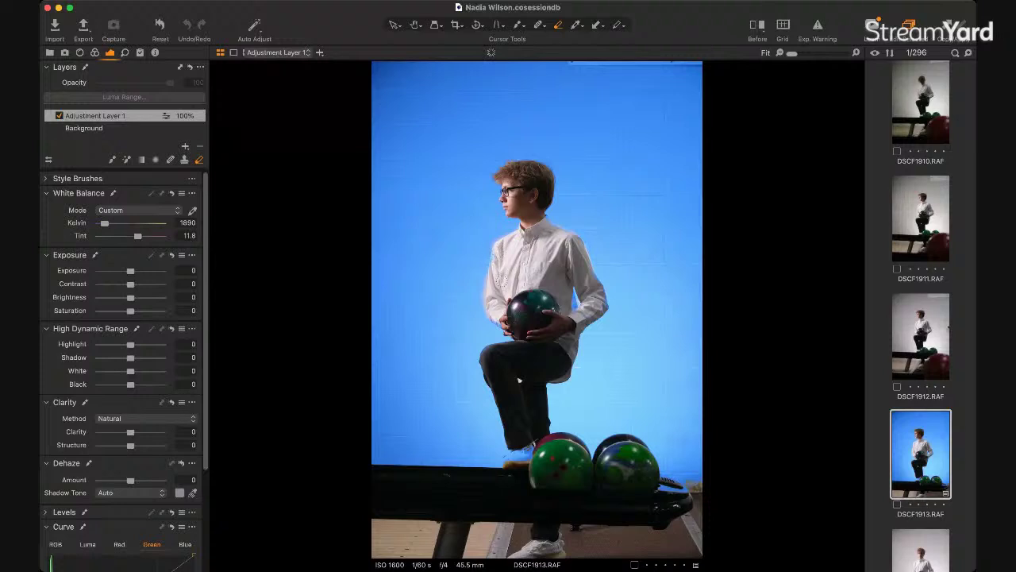
pyautogui.moveTo(502, 280); pyautogui.dragTo(499, 280)
pyautogui.press('super+z')
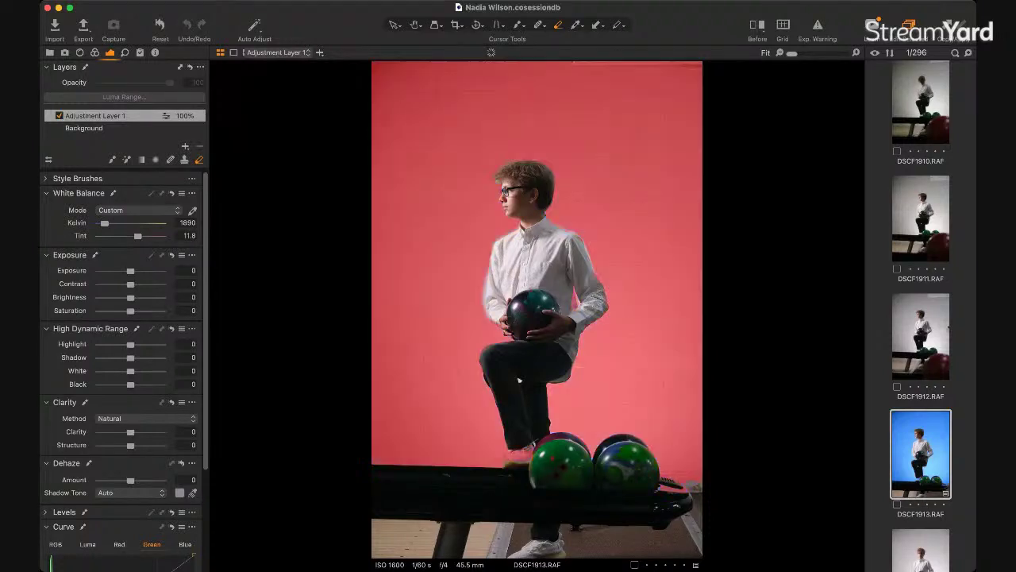
pyautogui.press('super+shift+z')
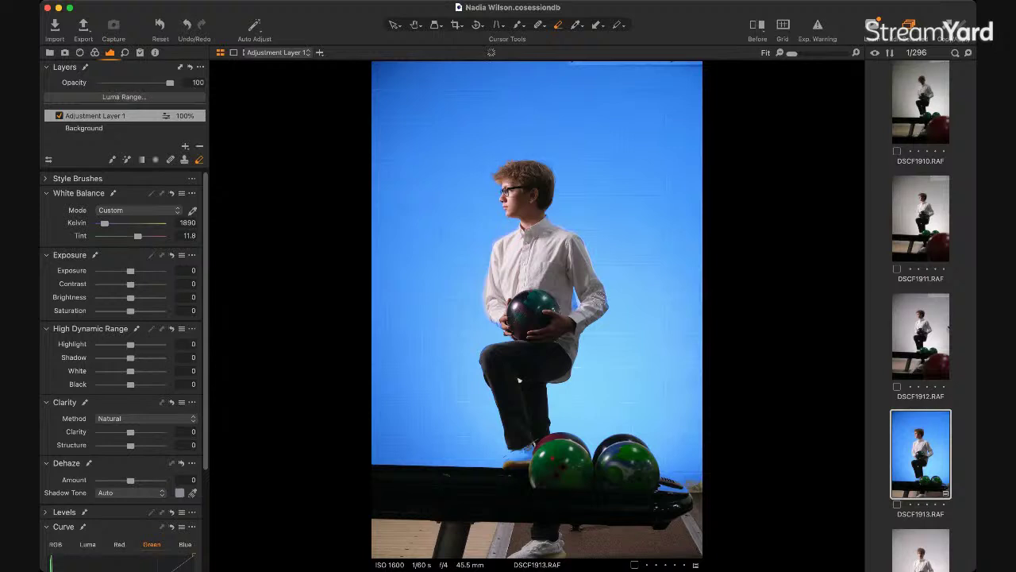
pyautogui.press('super+z')
pyautogui.press('super+shift+z')
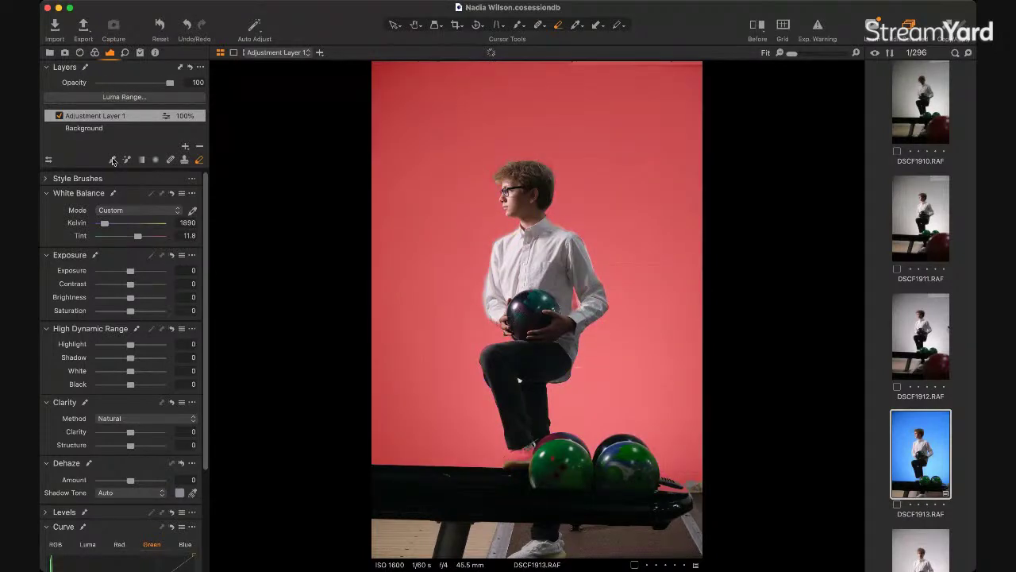
pyautogui.press('m')
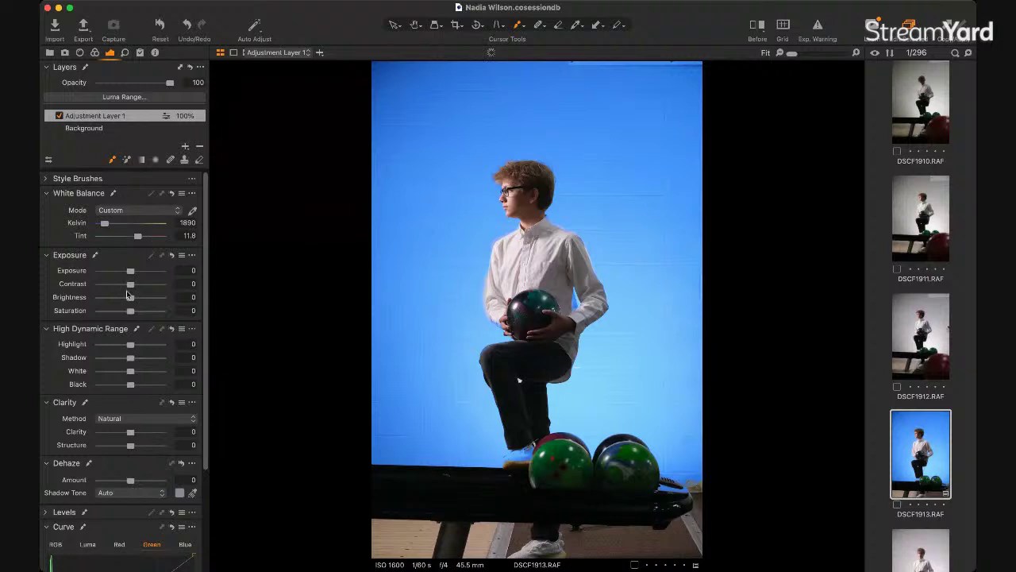
# Step: Set the wall layer's exposure to -0.34, clarity to -76 and tint to 50, and check the photo full screen
pyautogui.moveTo(131, 271); pyautogui.dragTo(128, 271)
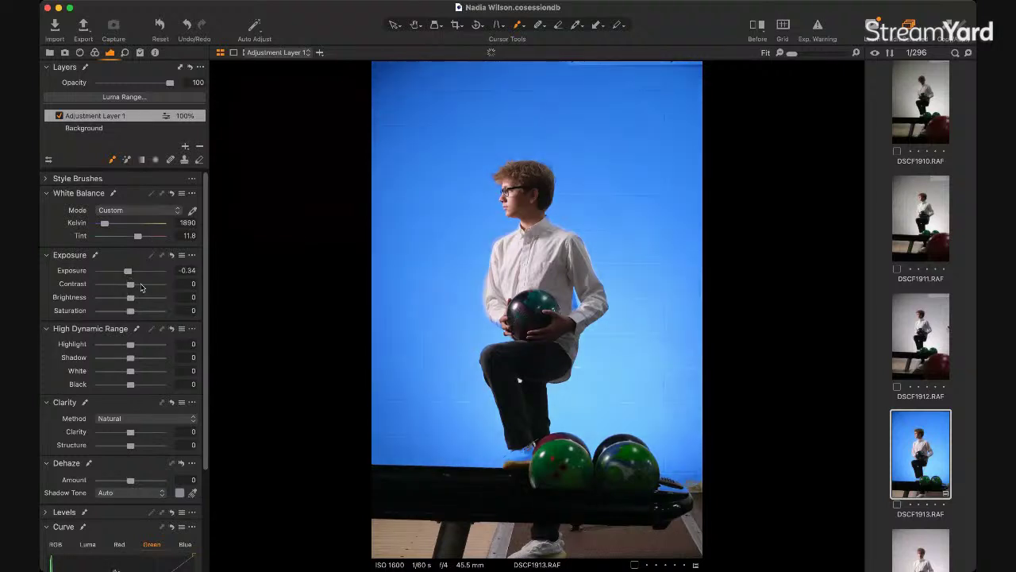
pyautogui.moveTo(130, 432); pyautogui.dragTo(106, 431)
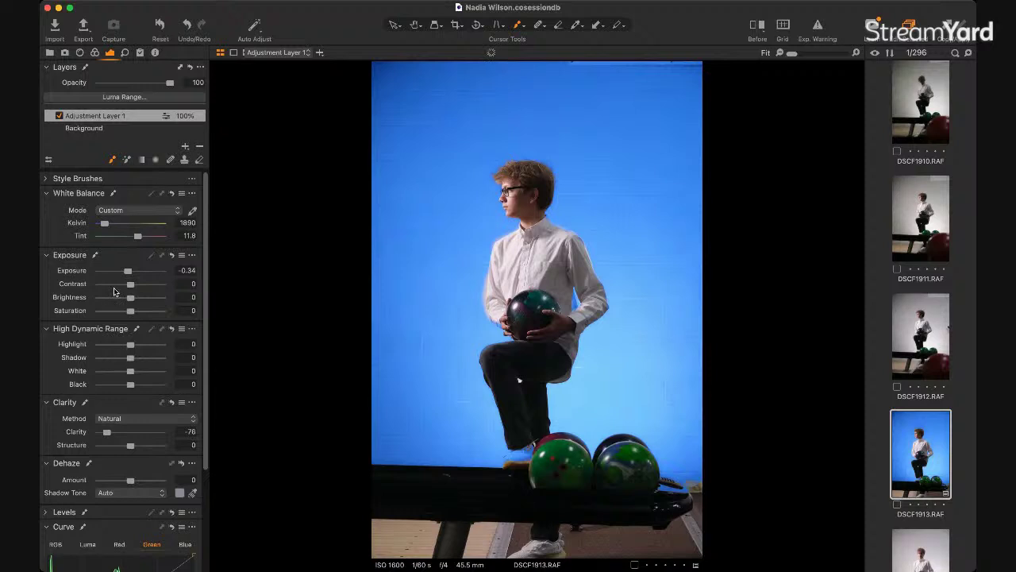
pyautogui.moveTo(137, 236); pyautogui.dragTo(163, 236)
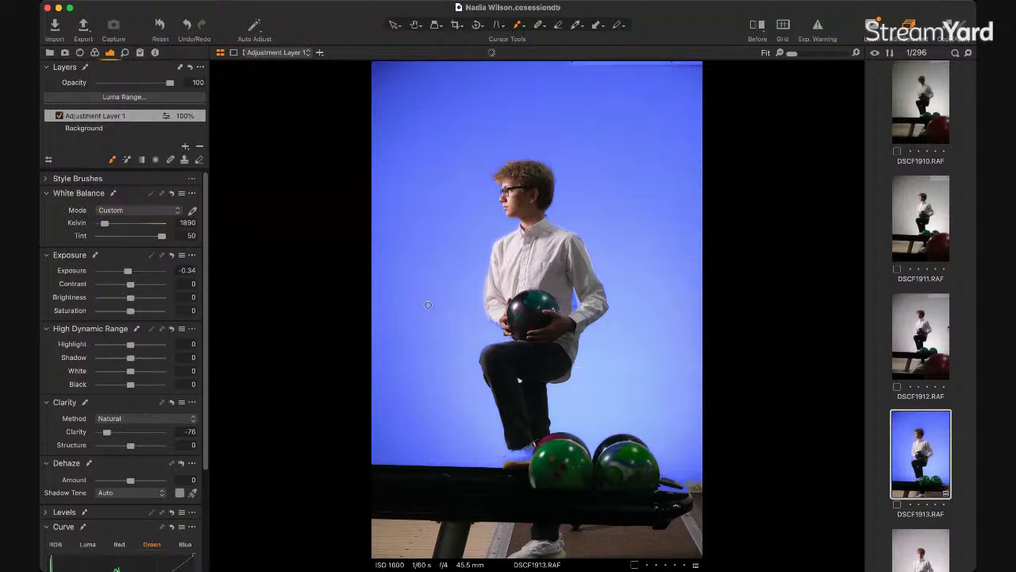
pyautogui.press('Tab')
pyautogui.press('ctrl+super+f')
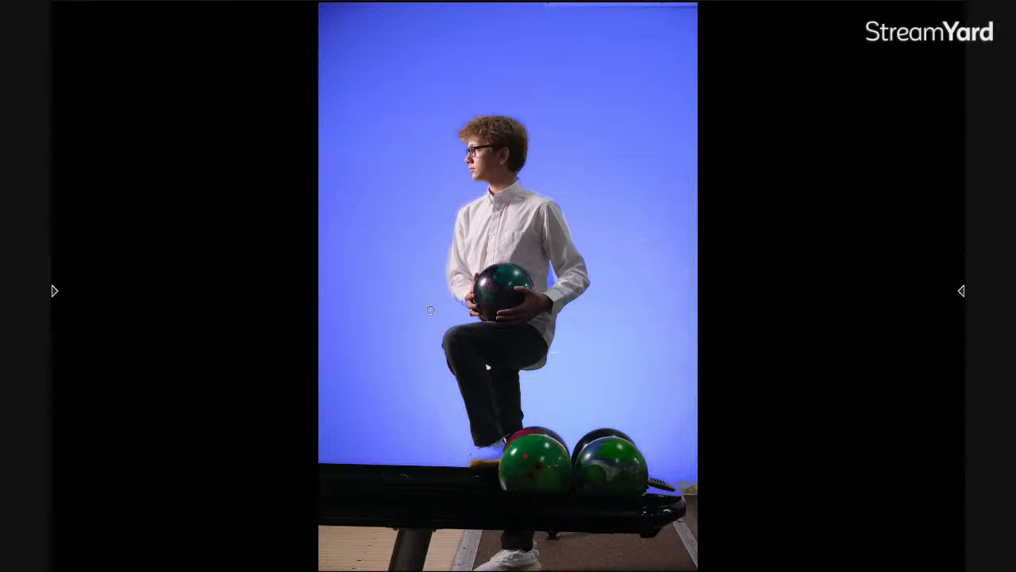
pyautogui.press('f')
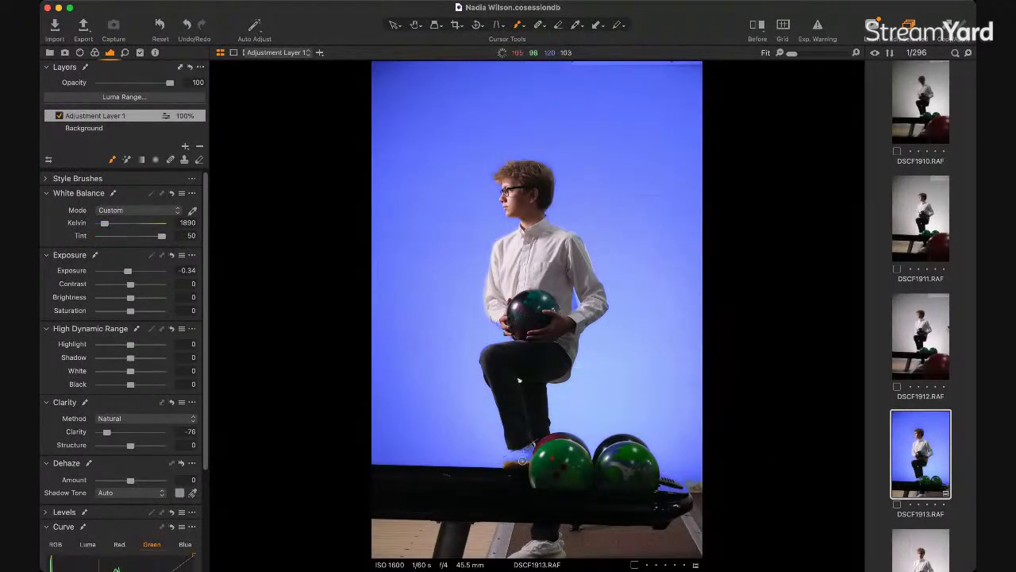
# Step: Erase the layer mask from the raised shoe beside the bowling balls and check the mask overlay
pyautogui.click(557, 26)
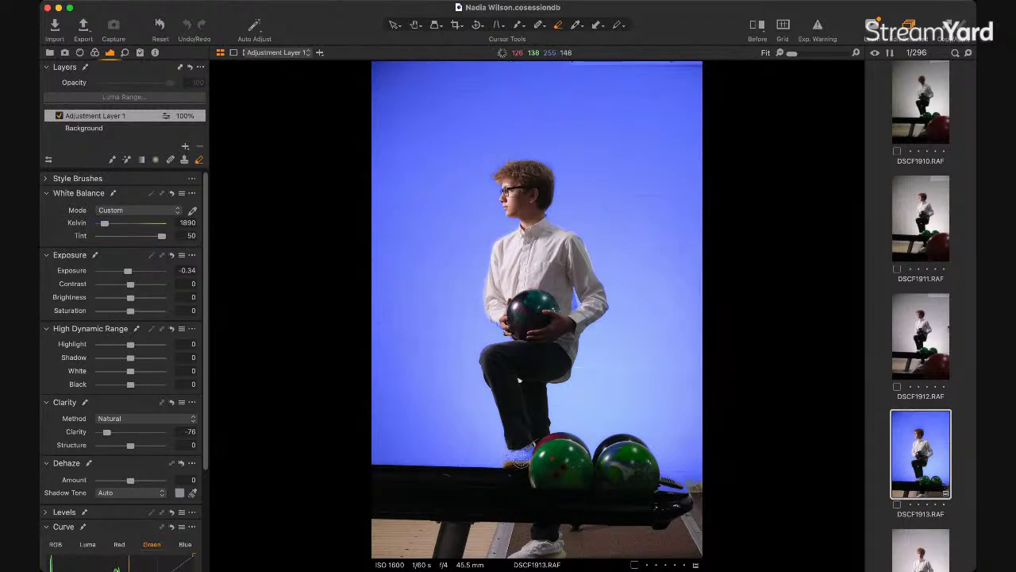
pyautogui.press('m')
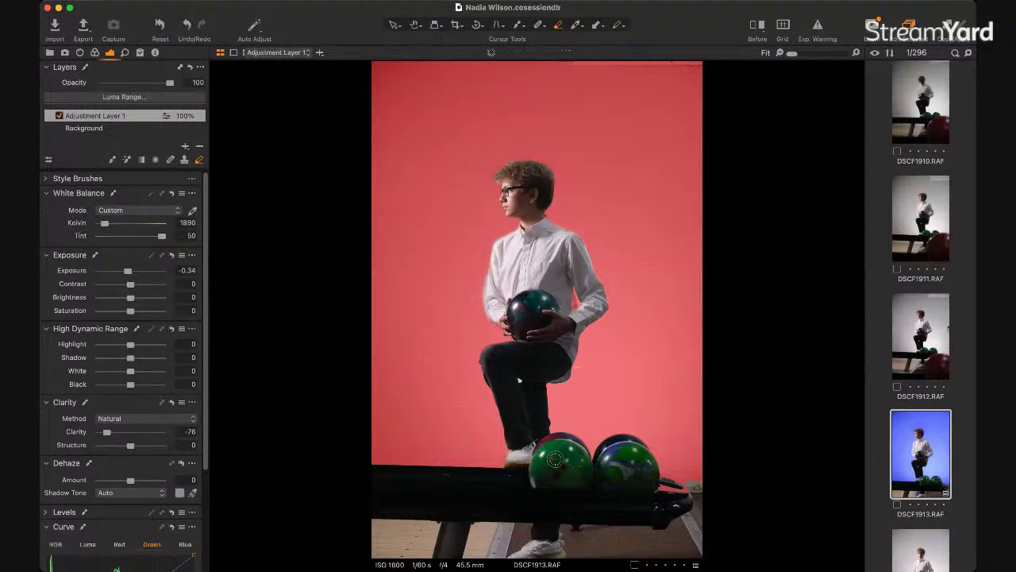
pyautogui.press('m')
pyautogui.press('m')
pyautogui.press('m')
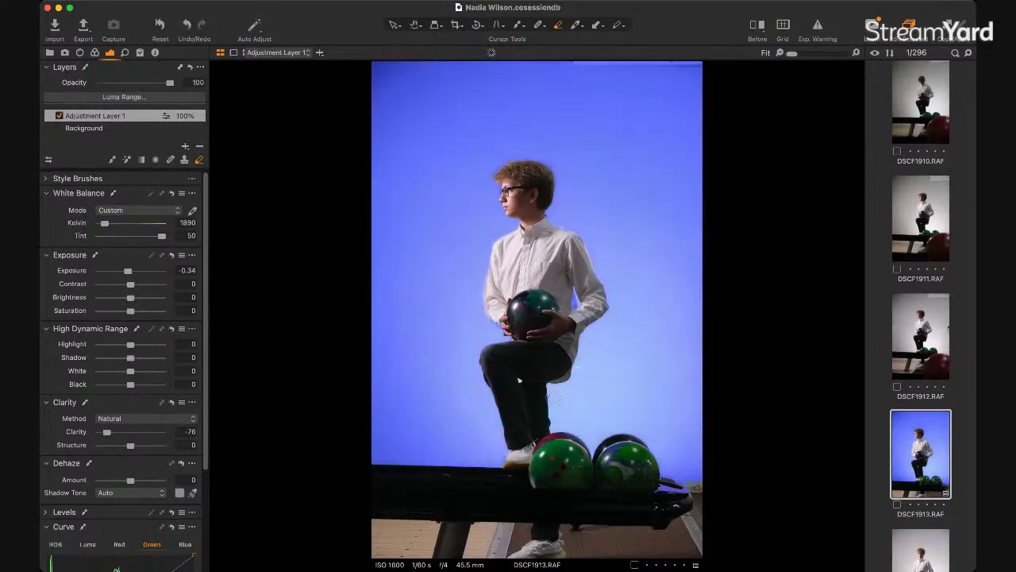
pyautogui.press('m')
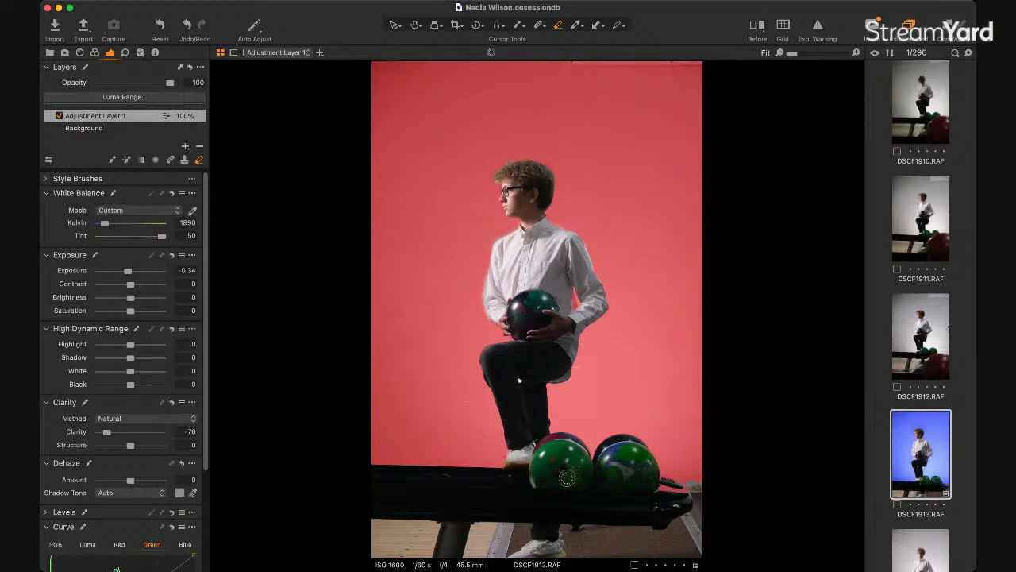
pyautogui.press('m')
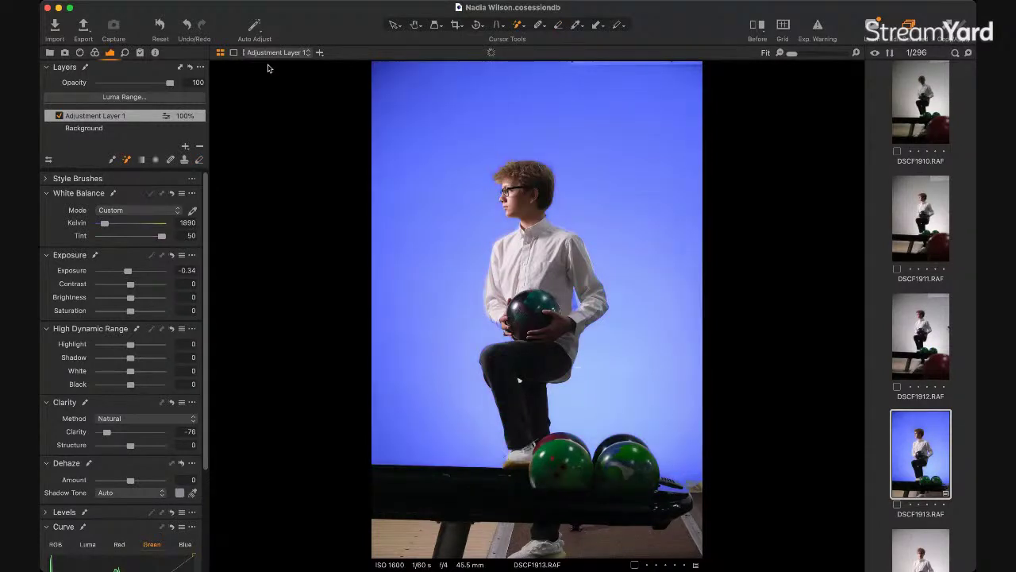
# Step: Add a new adjustment layer and mask the green bowling balls on the rack with the Magic Brush
pyautogui.click(320, 53)
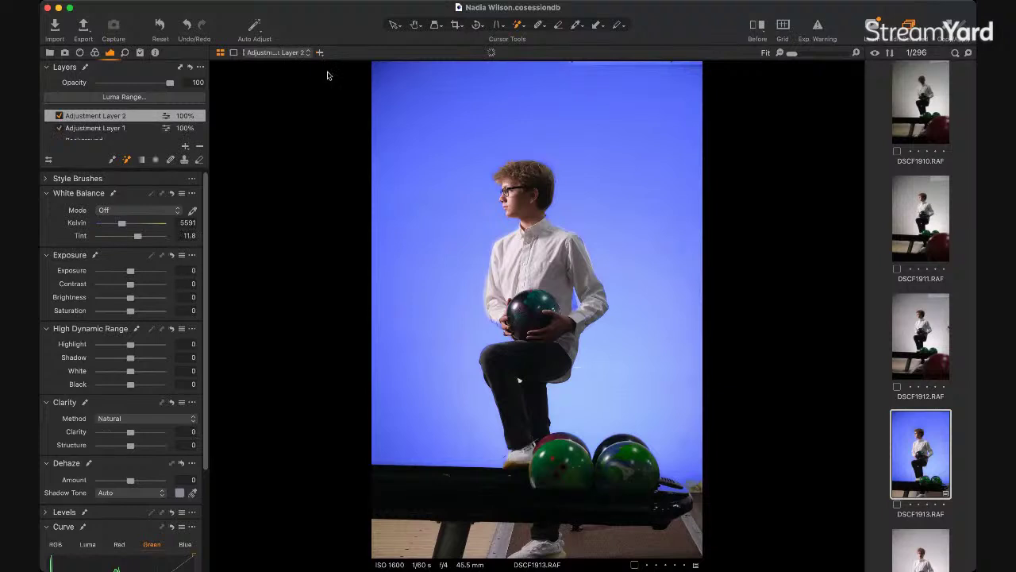
pyautogui.click(551, 451)
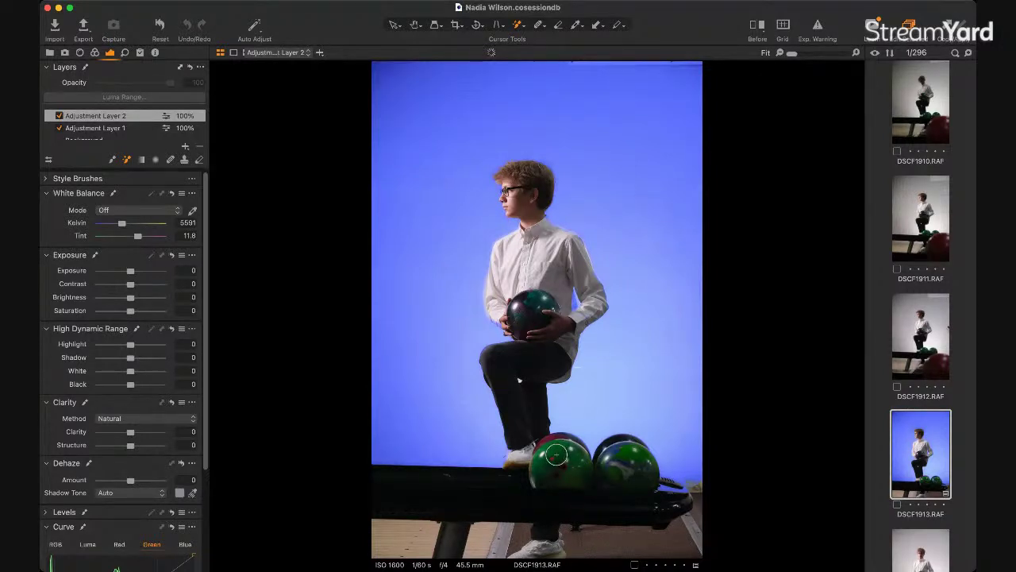
pyautogui.click(556, 454)
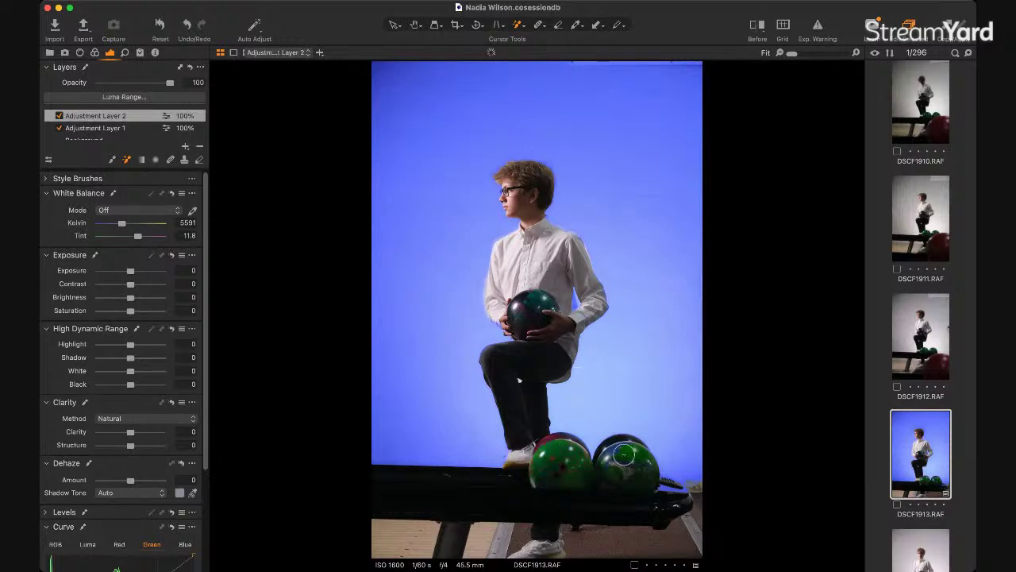
pyautogui.click(559, 453)
# Step: Try Kelvin 800 and tint 41 on the bowling ball layer, and settle on Kelvin 4499 and tint -41.2
pyautogui.moveTo(136, 236); pyautogui.dragTo(99, 285)
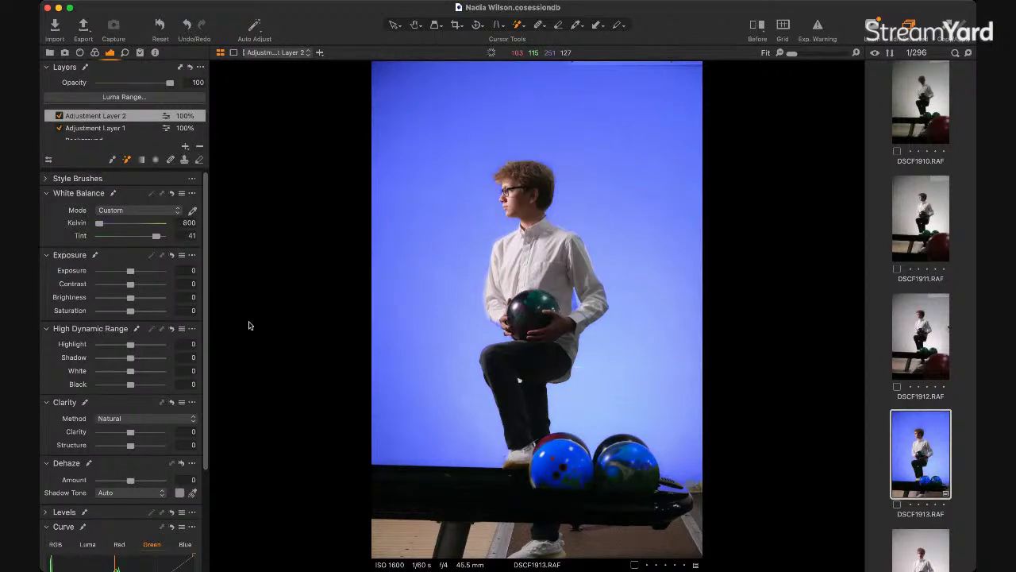
pyautogui.click(116, 224)
pyautogui.click(105, 237)
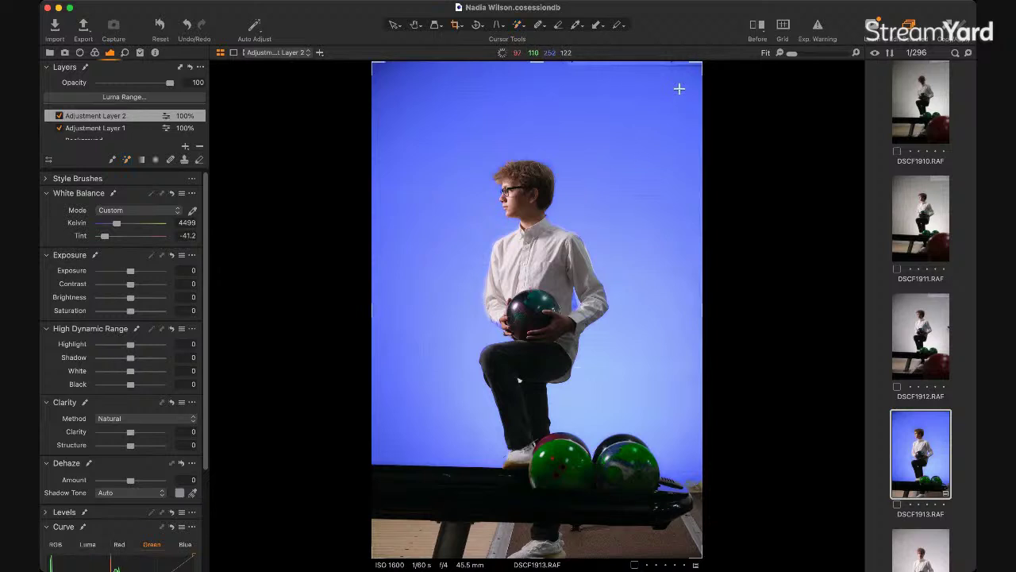
# Step: Crop the bowling portrait to about 12.44 by 15.07 in around the subject and balls, and check it full screen
pyautogui.press('c')
pyautogui.moveTo(702, 62); pyautogui.dragTo(598, 237)
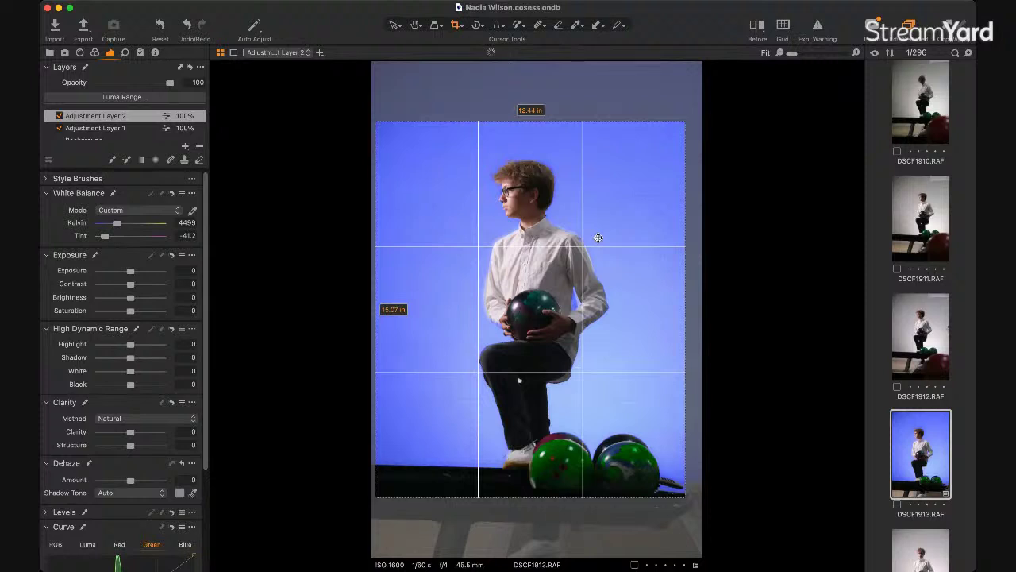
pyautogui.press('f')
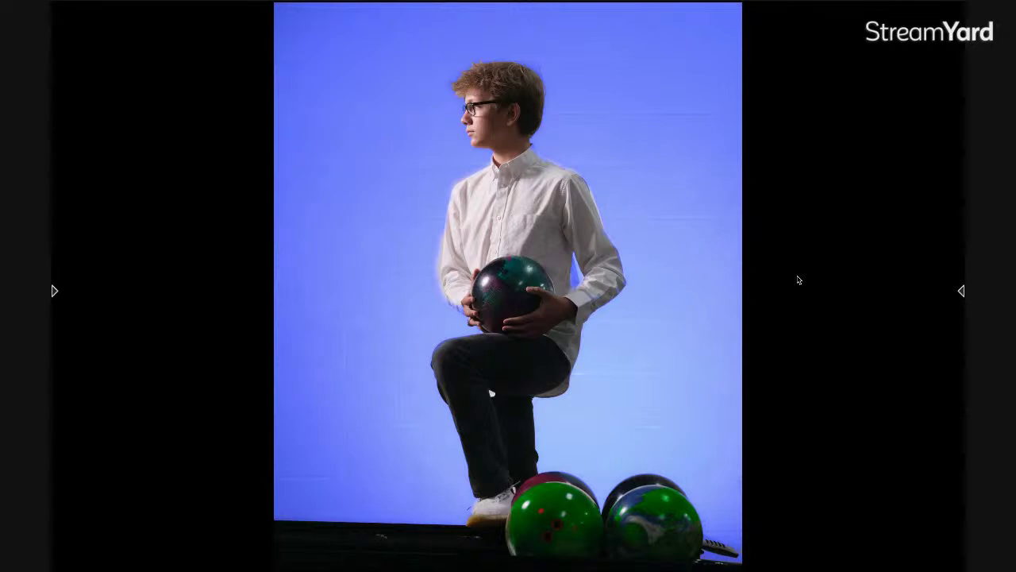
pyautogui.press('Escape')
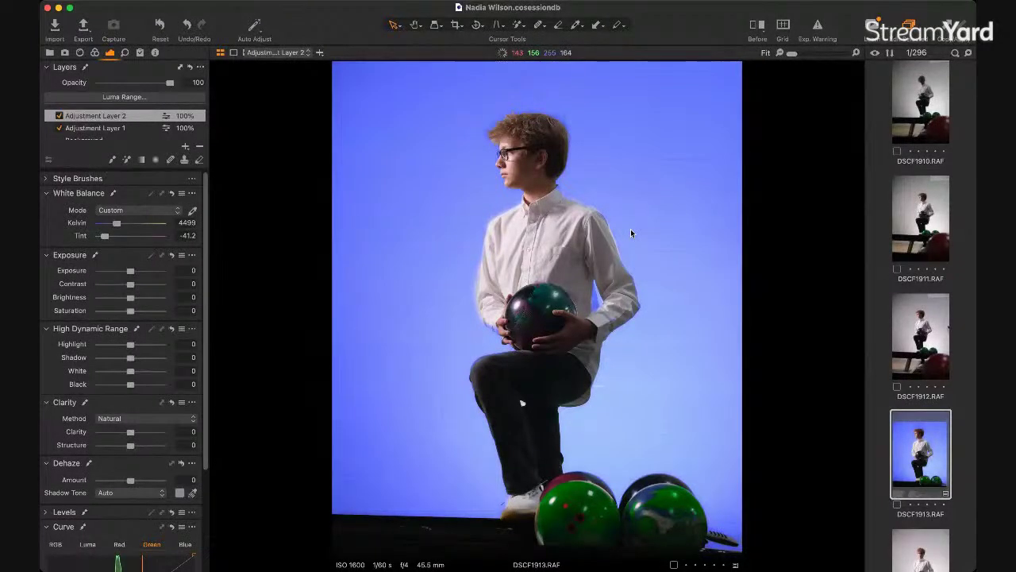
# Step: Browse the session's thumbnails and open the locker portrait DSCF1949.RAF in the viewer
pyautogui.press('super+alt+v')
pyautogui.scroll(-15, 589, 269)
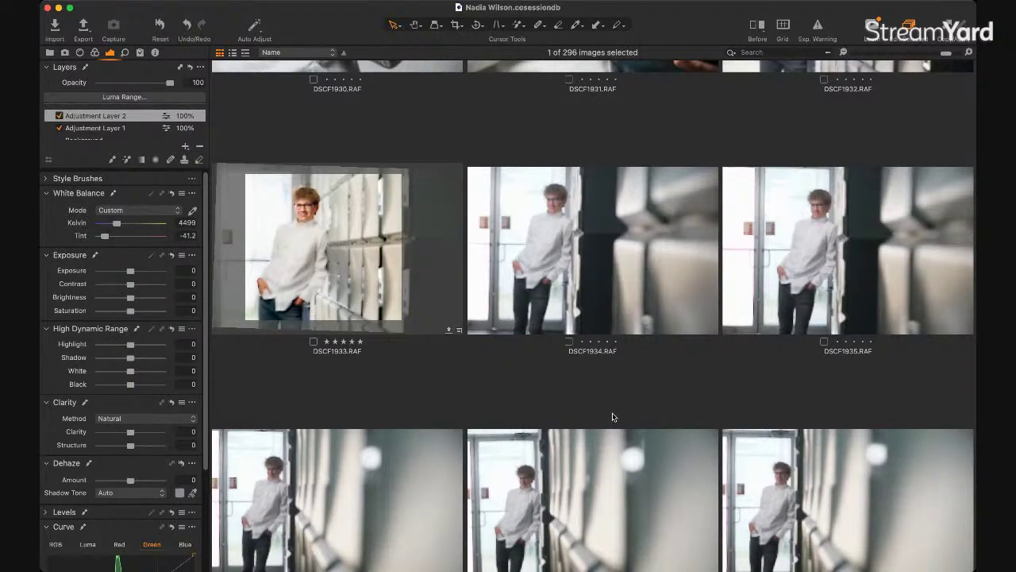
pyautogui.scroll(-10, 622, 405)
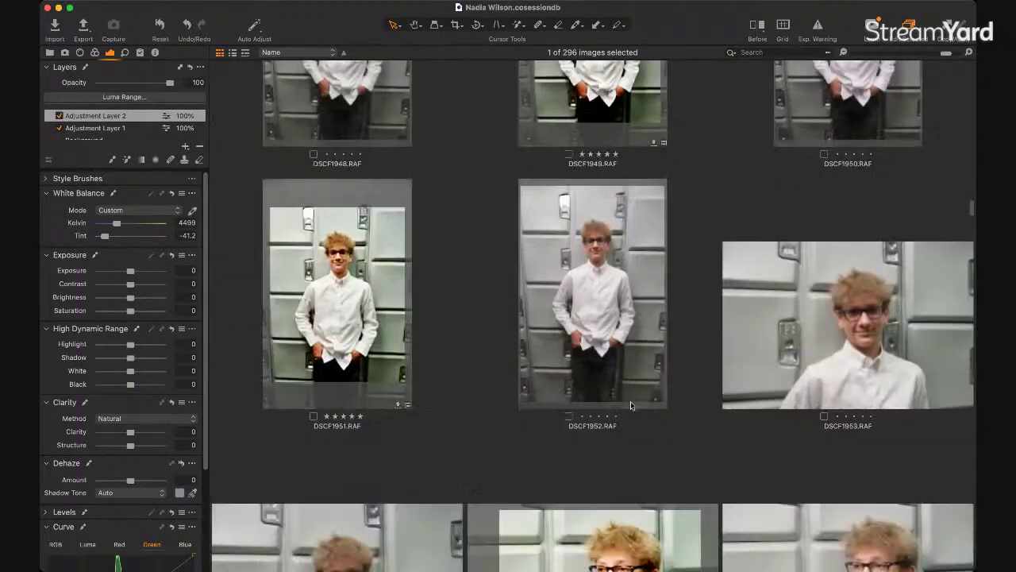
pyautogui.scroll(3, 631, 404)
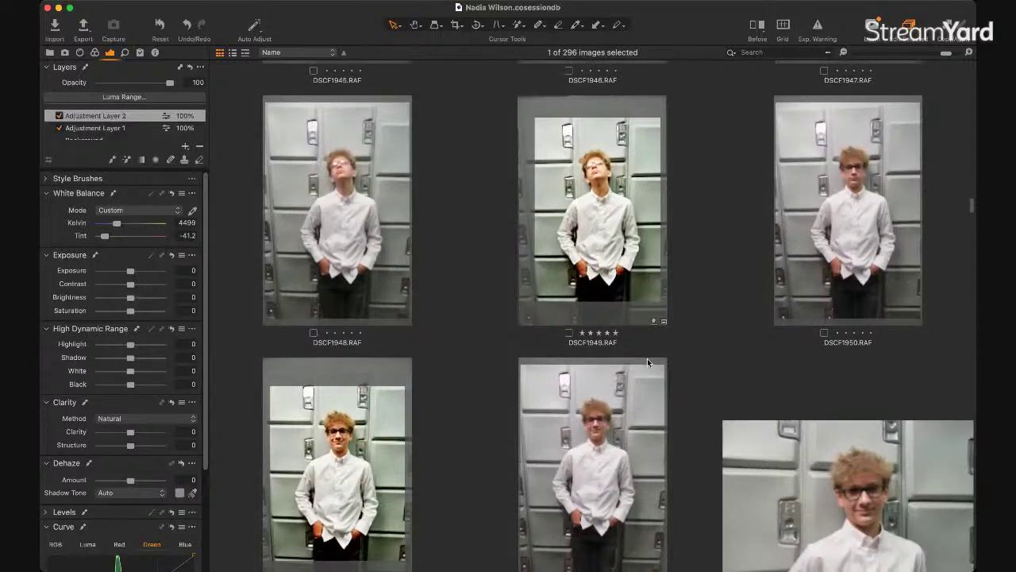
pyautogui.doubleClick(589, 226)
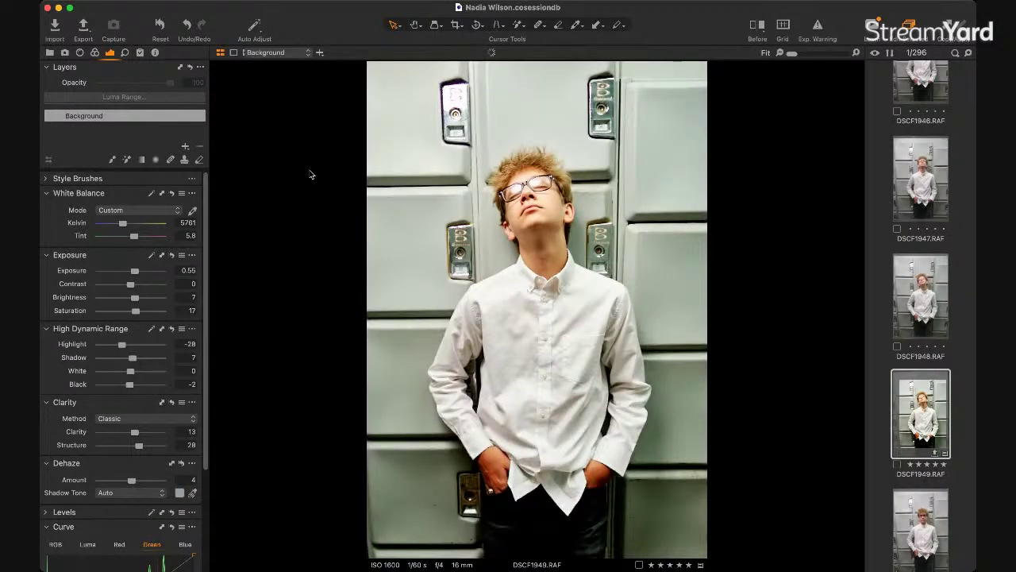
# Step: Mask the lockers with the Magic Brush on a new adjustment layer and inspect the mask overlay, ready to erase
pyautogui.click(127, 159)
pyautogui.moveTo(410, 140); pyautogui.dragTo(408, 230)
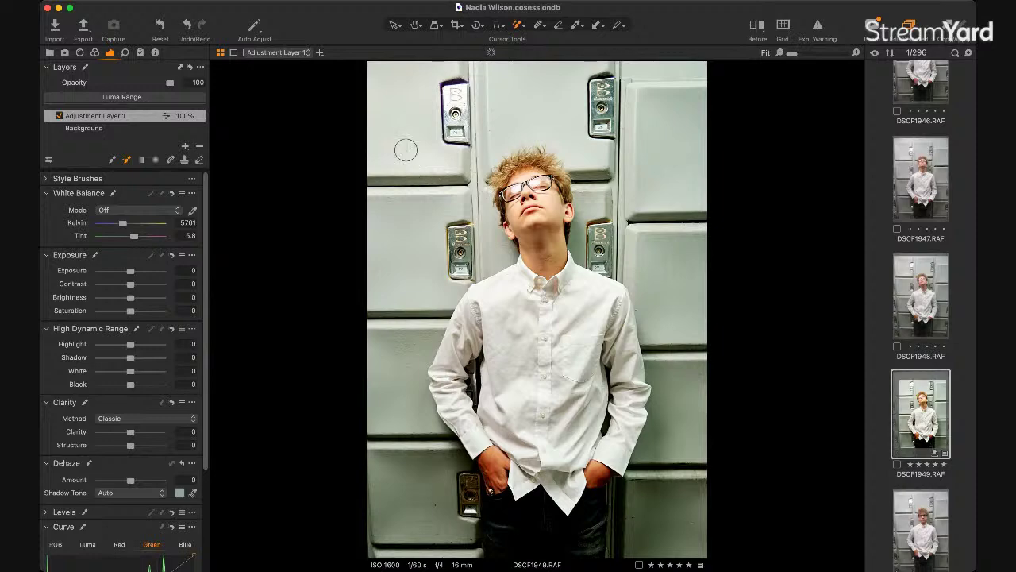
pyautogui.press('super+alt+m')
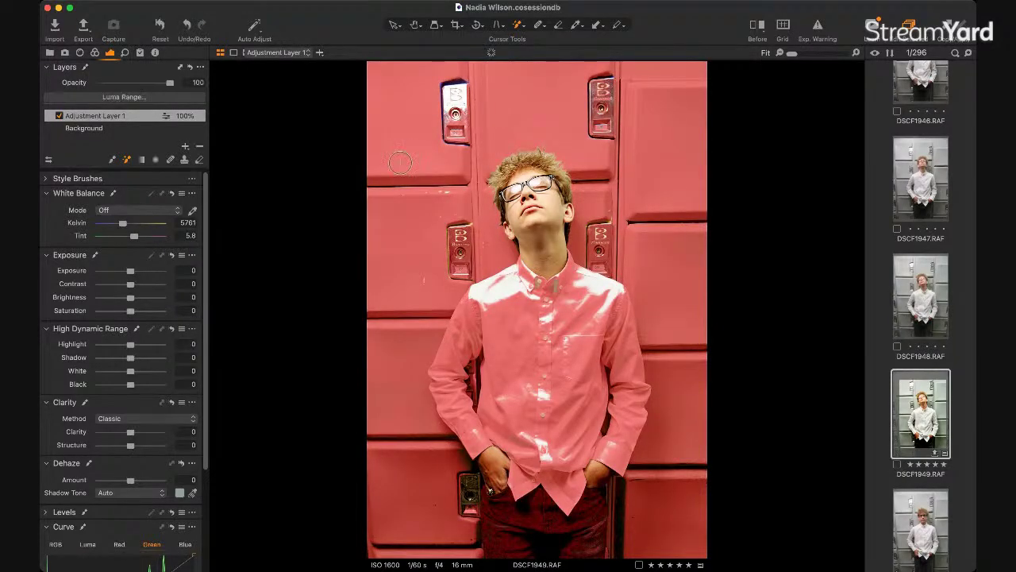
pyautogui.press('super+z')
pyautogui.press('super+alt+m')
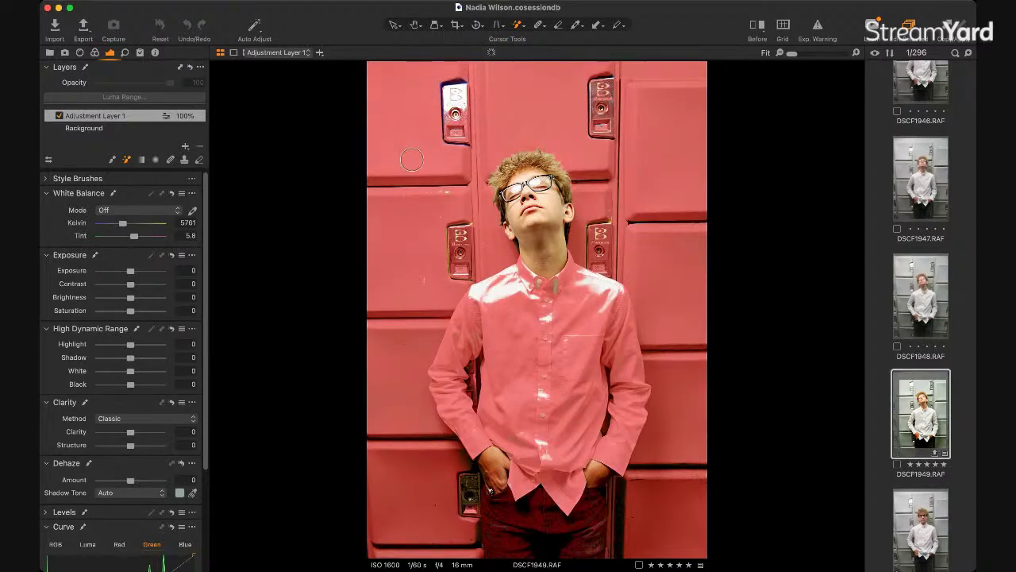
pyautogui.press('m')
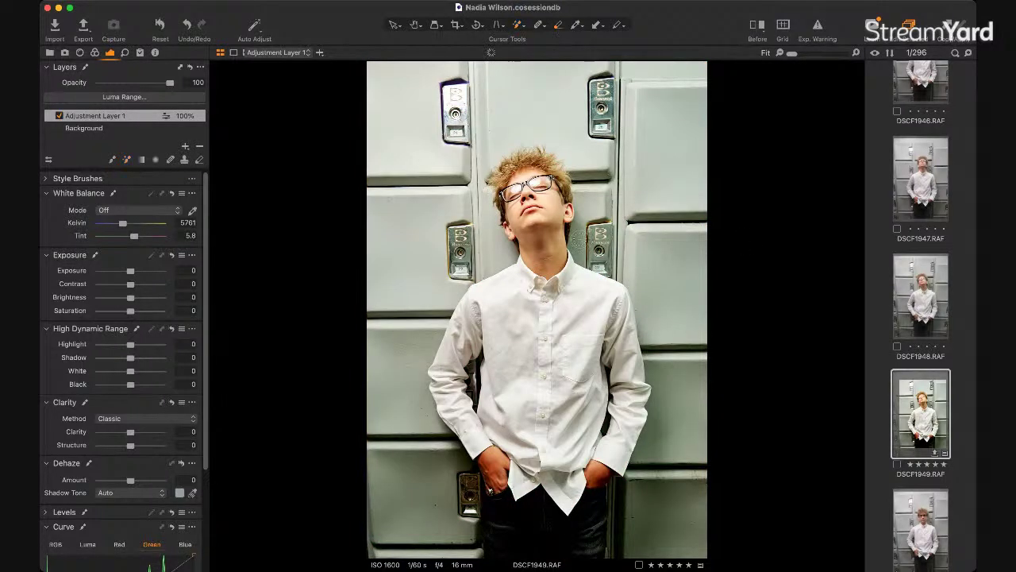
pyautogui.press('m')
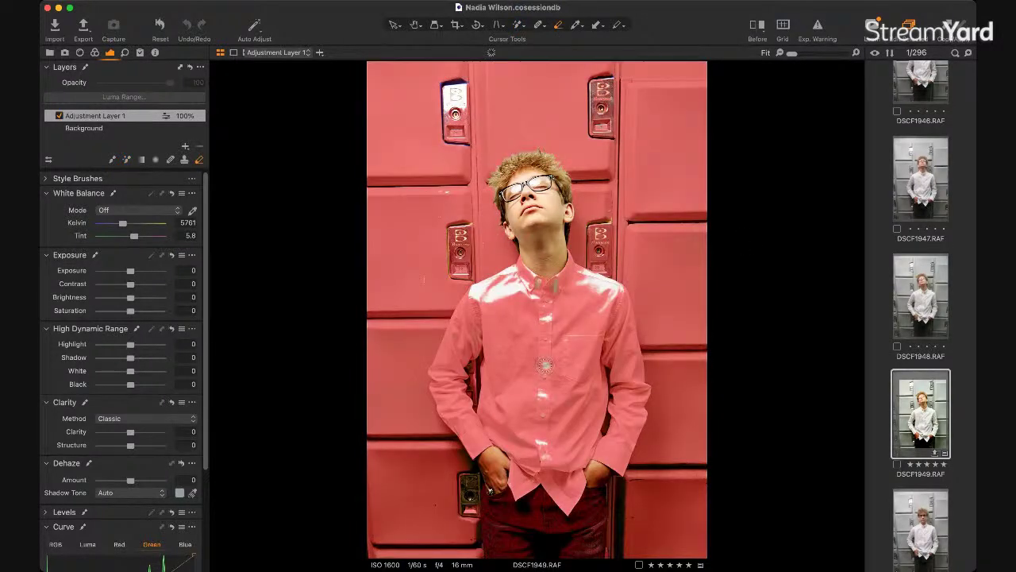
# Step: Erase the locker mask from the front of the white shirt and the inner areas of its sleeves
pyautogui.moveTo(540, 353)
pyautogui.mouseDown()
pyautogui.moveTo(540, 399)
pyautogui.moveTo(559, 344)
pyautogui.moveTo(565, 375)
pyautogui.moveTo(575, 374)
pyautogui.moveTo(585, 323)
pyautogui.moveTo(559, 287)
pyautogui.moveTo(529, 276)
pyautogui.moveTo(529, 263)
pyautogui.moveTo(475, 310)
pyautogui.moveTo(497, 316)
pyautogui.moveTo(501, 351)
pyautogui.moveTo(554, 323)
pyautogui.moveTo(542, 386)
pyautogui.moveTo(553, 394)
pyautogui.moveTo(547, 433)
pyautogui.moveTo(576, 490)
pyautogui.moveTo(543, 442)
pyautogui.mouseUp()
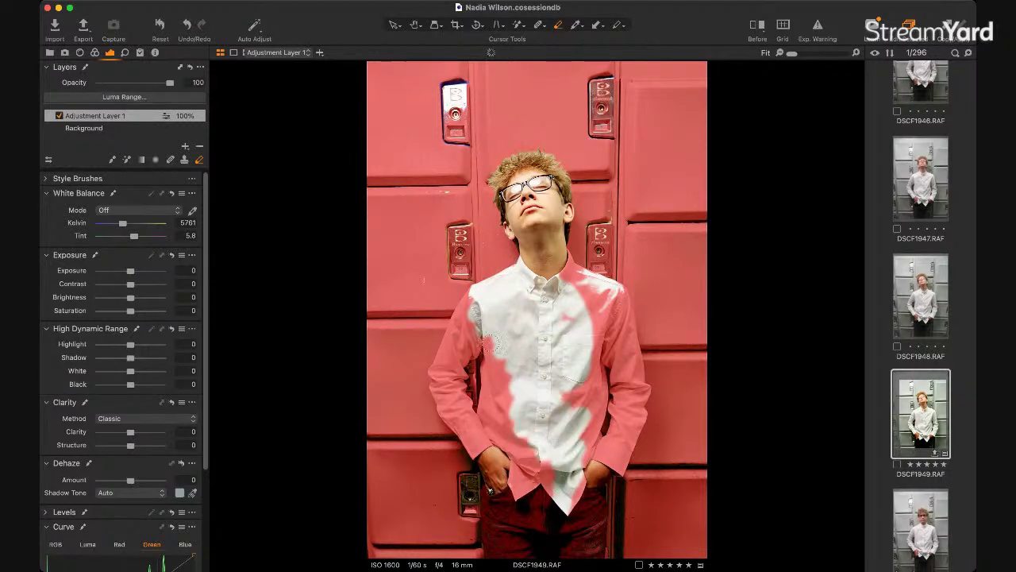
pyautogui.moveTo(495, 347)
pyautogui.mouseDown()
pyautogui.moveTo(490, 389)
pyautogui.moveTo(510, 386)
pyautogui.moveTo(539, 493)
pyautogui.moveTo(551, 467)
pyautogui.moveTo(610, 455)
pyautogui.moveTo(584, 499)
pyautogui.moveTo(600, 524)
pyautogui.moveTo(599, 476)
pyautogui.moveTo(587, 551)
pyautogui.moveTo(579, 554)
pyautogui.moveTo(544, 507)
pyautogui.moveTo(536, 527)
pyautogui.moveTo(533, 509)
pyautogui.moveTo(525, 522)
pyautogui.moveTo(512, 507)
pyautogui.moveTo(495, 524)
pyautogui.moveTo(499, 516)
pyautogui.moveTo(538, 541)
pyautogui.moveTo(570, 538)
pyautogui.moveTo(539, 498)
pyautogui.moveTo(519, 533)
pyautogui.moveTo(510, 502)
pyautogui.moveTo(482, 518)
pyautogui.moveTo(521, 477)
pyautogui.moveTo(485, 449)
pyautogui.mouseUp()
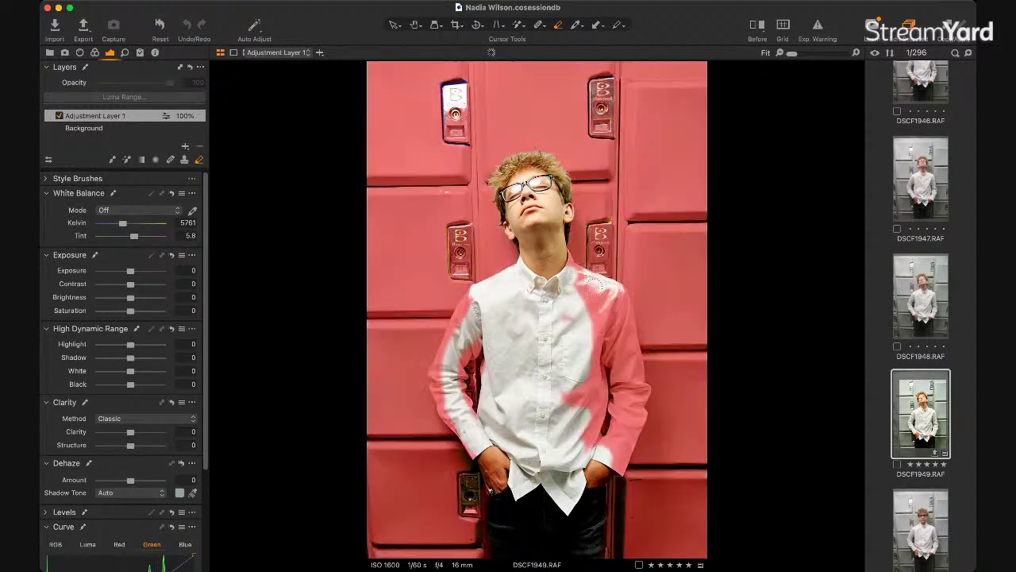
pyautogui.moveTo(579, 270)
pyautogui.mouseDown()
pyautogui.moveTo(608, 354)
pyautogui.moveTo(593, 401)
pyautogui.moveTo(592, 344)
pyautogui.moveTo(574, 388)
pyautogui.mouseUp()
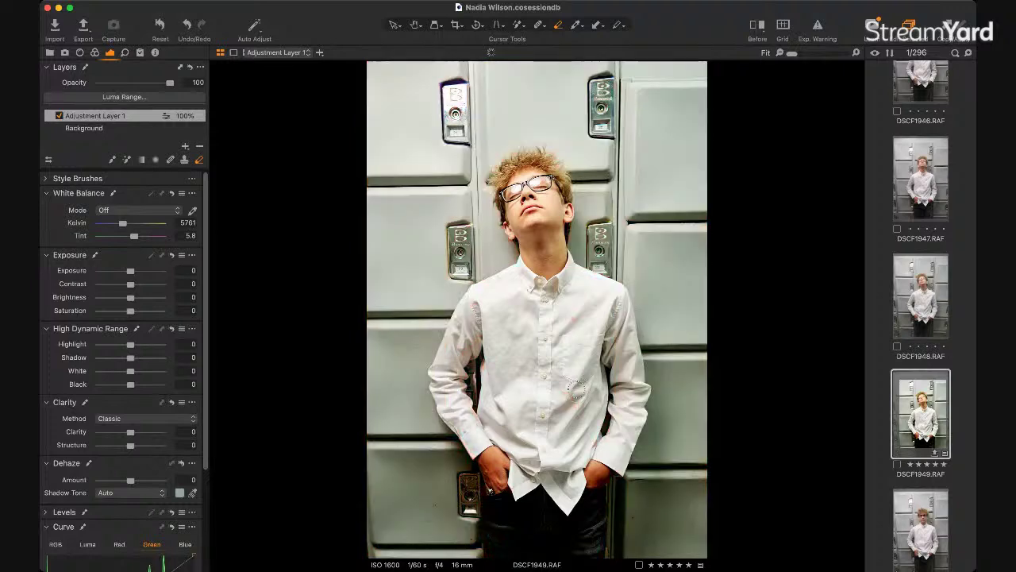
pyautogui.moveTo(552, 314)
pyautogui.mouseDown()
pyautogui.moveTo(523, 325)
pyautogui.moveTo(573, 395)
pyautogui.mouseUp()
pyautogui.moveTo(577, 341)
pyautogui.mouseDown()
pyautogui.moveTo(572, 306)
pyautogui.moveTo(569, 329)
pyautogui.moveTo(613, 295)
pyautogui.mouseUp()
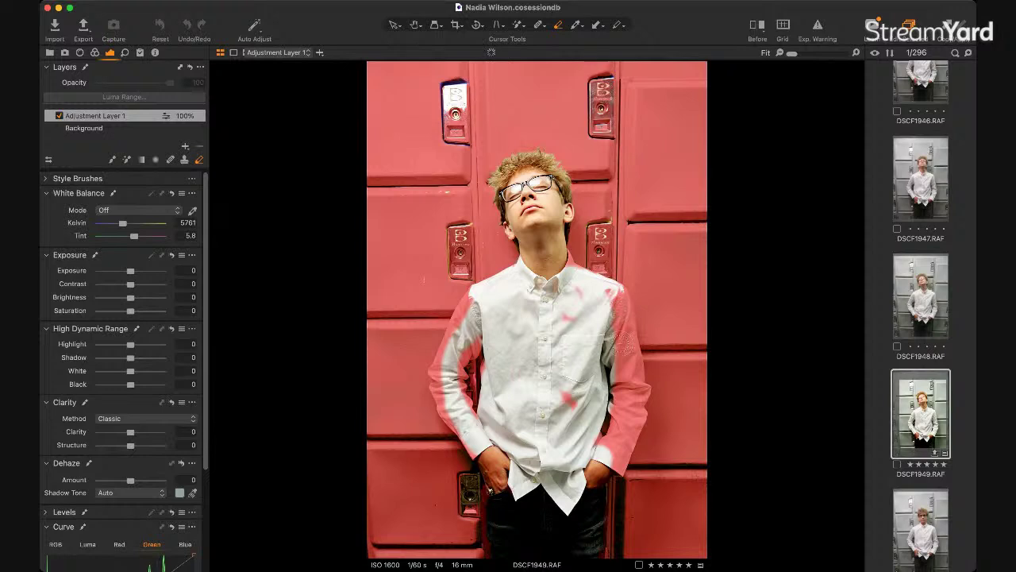
# Step: Erase the remaining mask spill along both sleeves, the shoulder beside the collar and the shirt hem, checking the overlay
pyautogui.moveTo(611, 454); pyautogui.dragTo(611, 459)
pyautogui.moveTo(617, 291)
pyautogui.mouseDown()
pyautogui.moveTo(642, 400)
pyautogui.moveTo(624, 459)
pyautogui.moveTo(607, 448)
pyautogui.mouseUp()
pyautogui.moveTo(607, 449)
pyautogui.mouseDown()
pyautogui.moveTo(614, 373)
pyautogui.moveTo(514, 351)
pyautogui.moveTo(465, 359)
pyautogui.moveTo(467, 417)
pyautogui.moveTo(463, 397)
pyautogui.moveTo(456, 419)
pyautogui.moveTo(439, 373)
pyautogui.moveTo(447, 337)
pyautogui.moveTo(474, 304)
pyautogui.mouseUp()
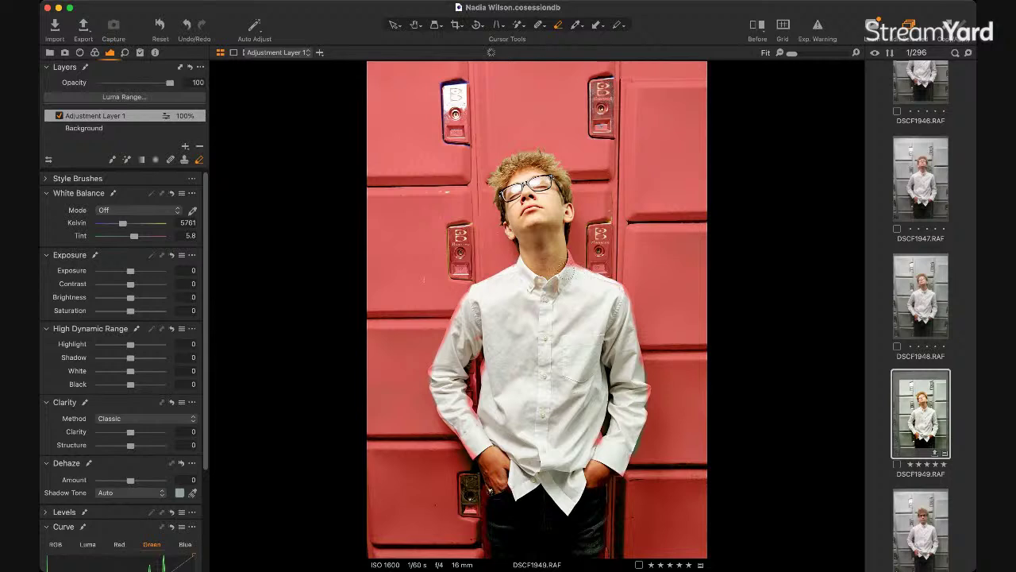
pyautogui.moveTo(572, 270); pyautogui.dragTo(573, 267)
pyautogui.moveTo(493, 474); pyautogui.dragTo(540, 508)
pyautogui.moveTo(589, 454); pyautogui.dragTo(593, 443)
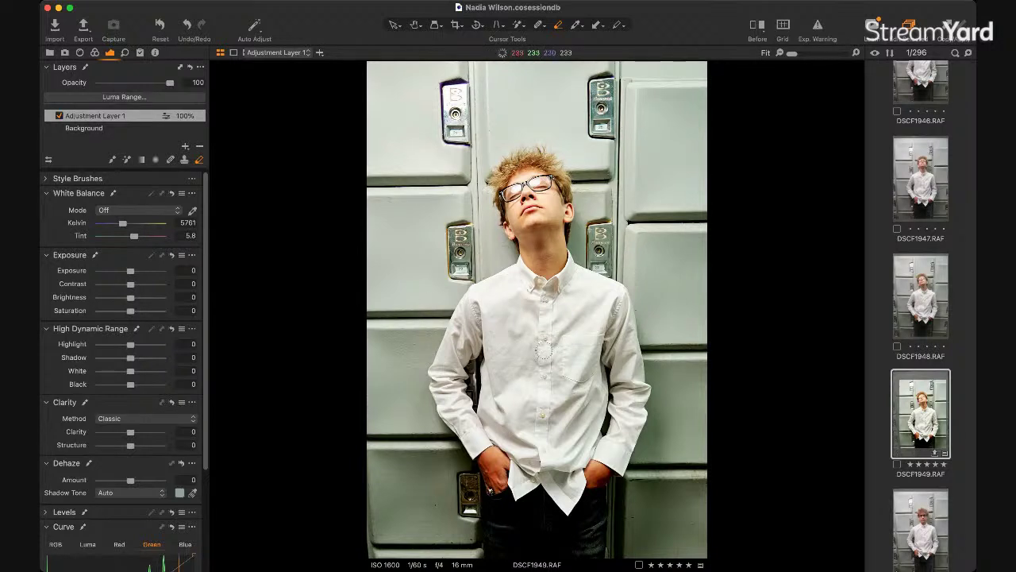
pyautogui.moveTo(544, 361); pyautogui.dragTo(543, 359)
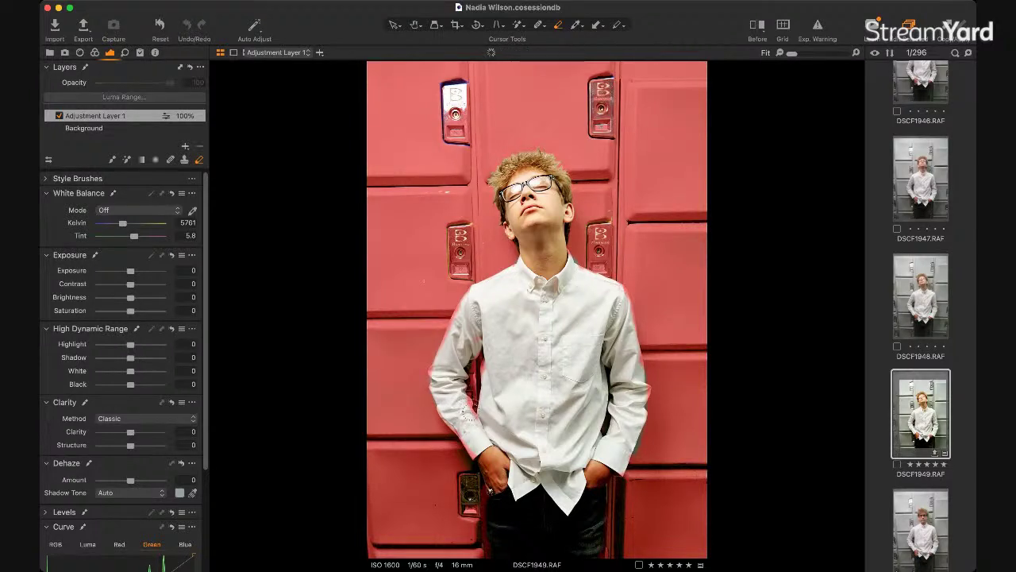
pyautogui.moveTo(471, 410)
pyautogui.mouseDown()
pyautogui.moveTo(456, 437)
pyautogui.moveTo(473, 444)
pyautogui.mouseUp()
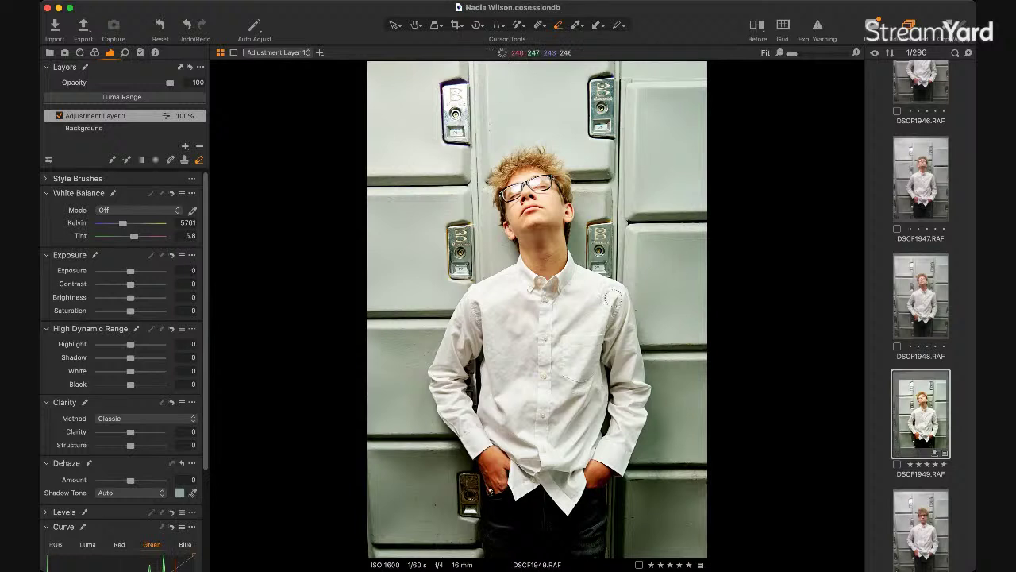
# Step: Set the locker layer's highlight to -100, shadow to -54 and black to -100
pyautogui.click(99, 359)
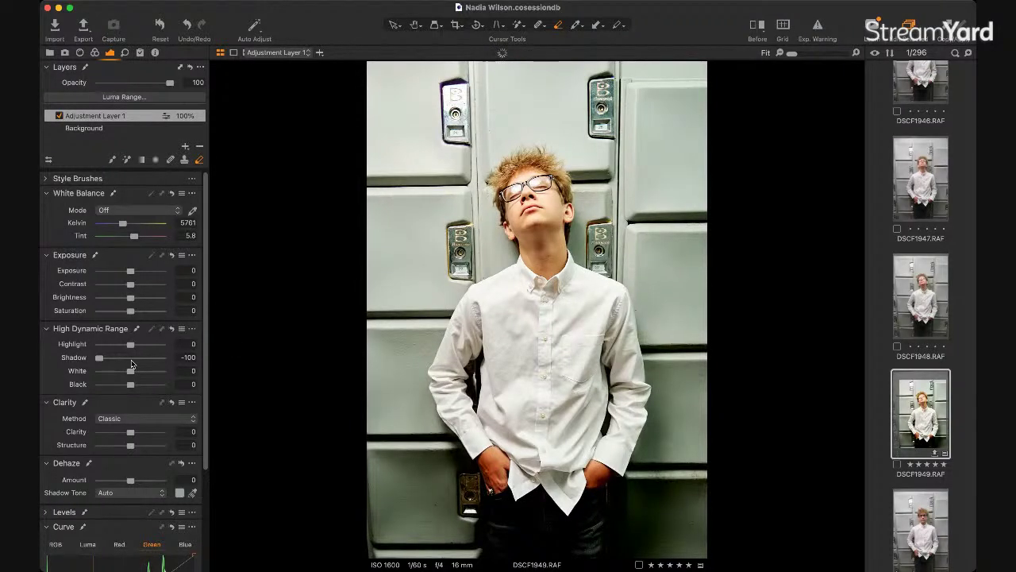
pyautogui.click(131, 358)
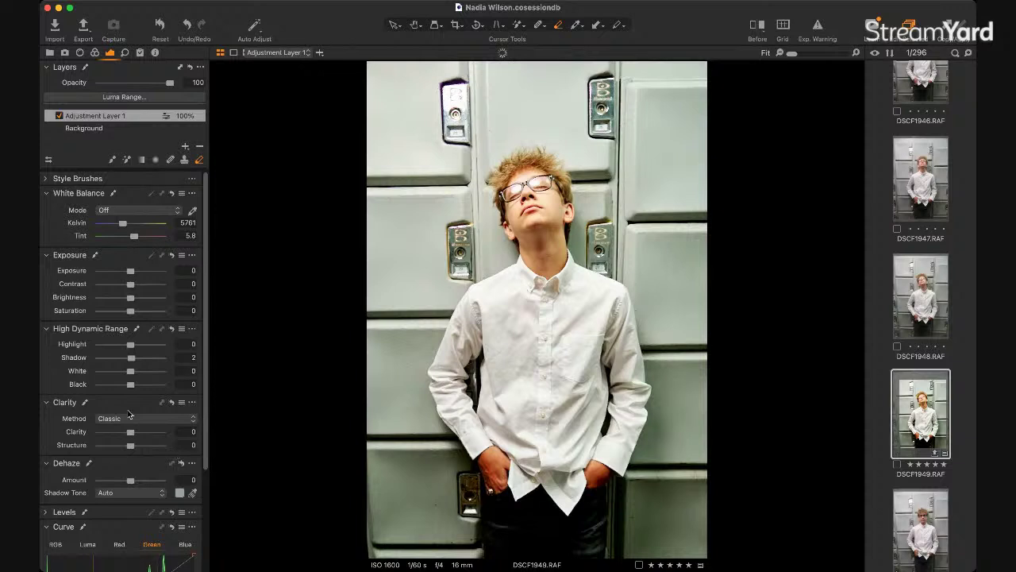
pyautogui.click(98, 385)
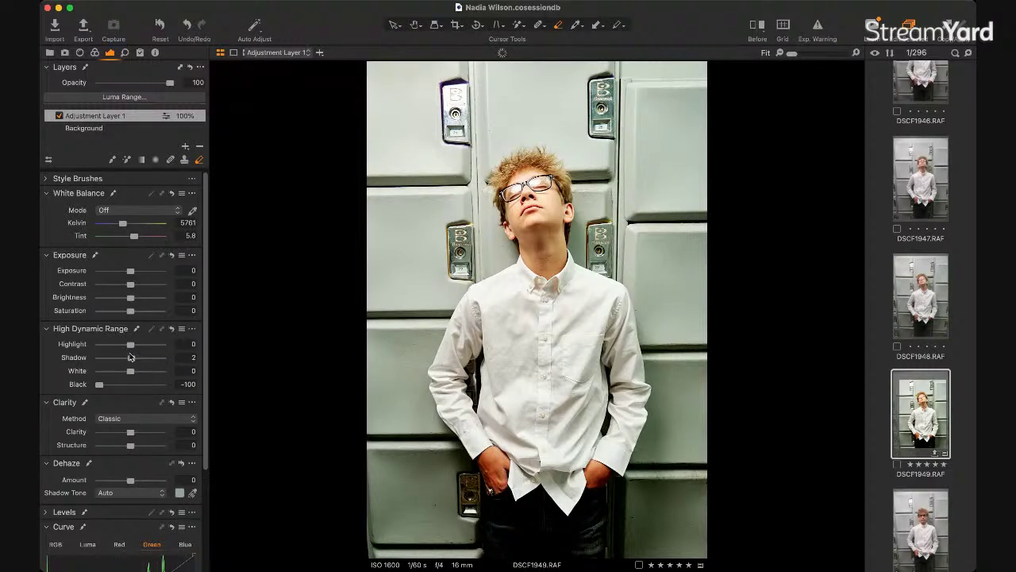
pyautogui.moveTo(131, 357); pyautogui.dragTo(114, 357)
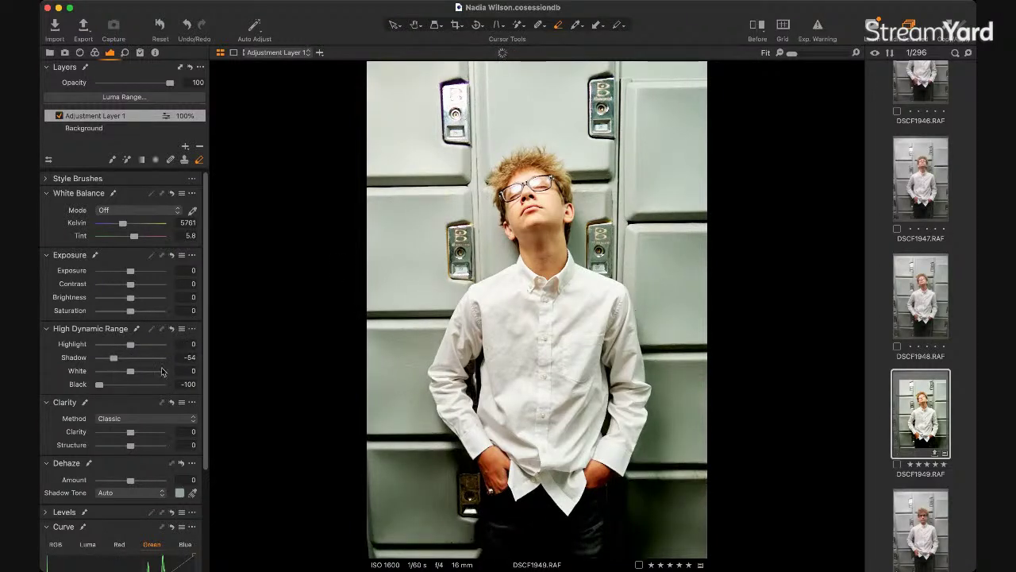
pyautogui.click(107, 343)
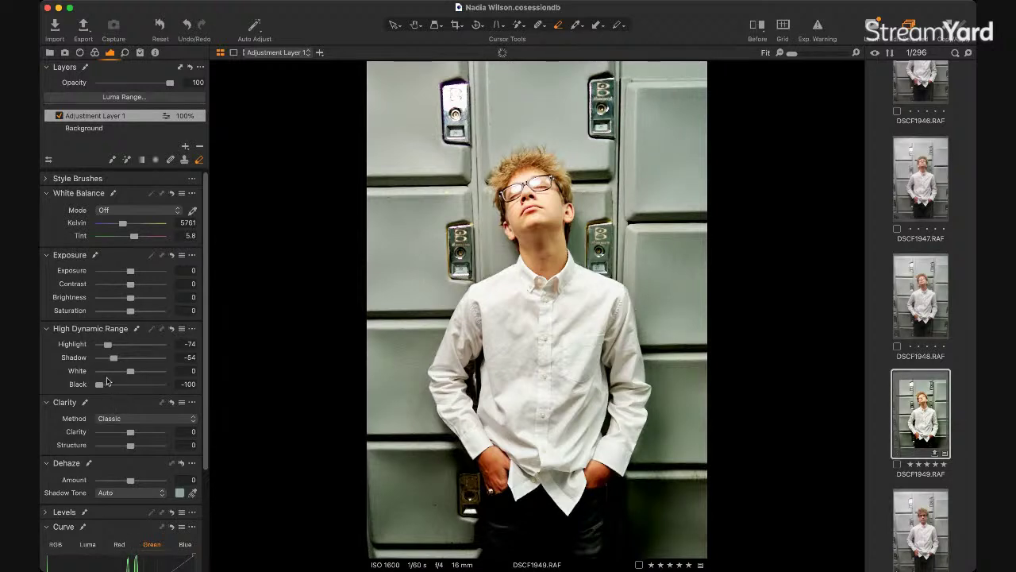
pyautogui.moveTo(108, 347); pyautogui.dragTo(97, 349)
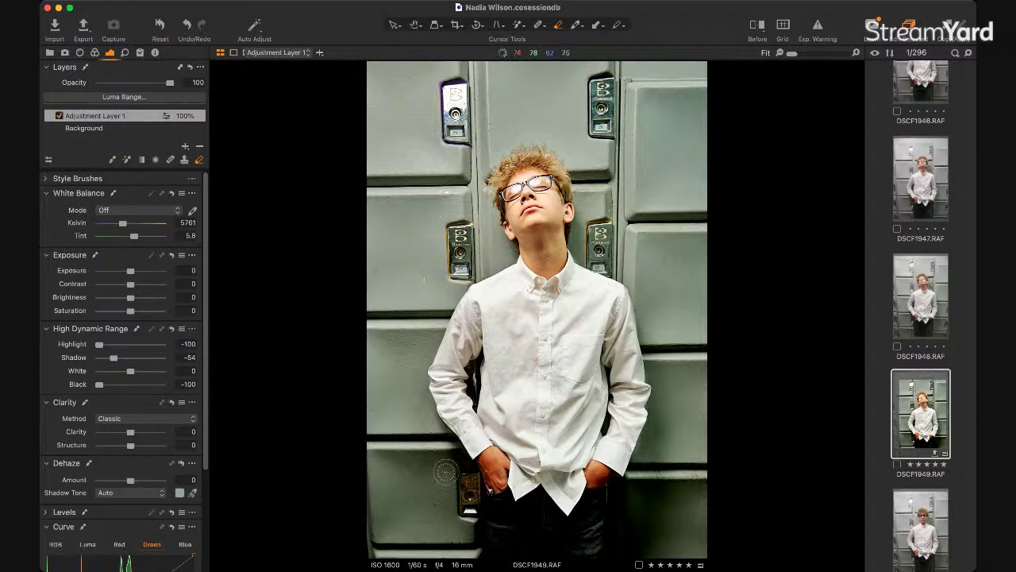
# Step: Readjust the locker layer's black to -4 and shadow to 20, and set its dehaze amount to 100
pyautogui.click(129, 384)
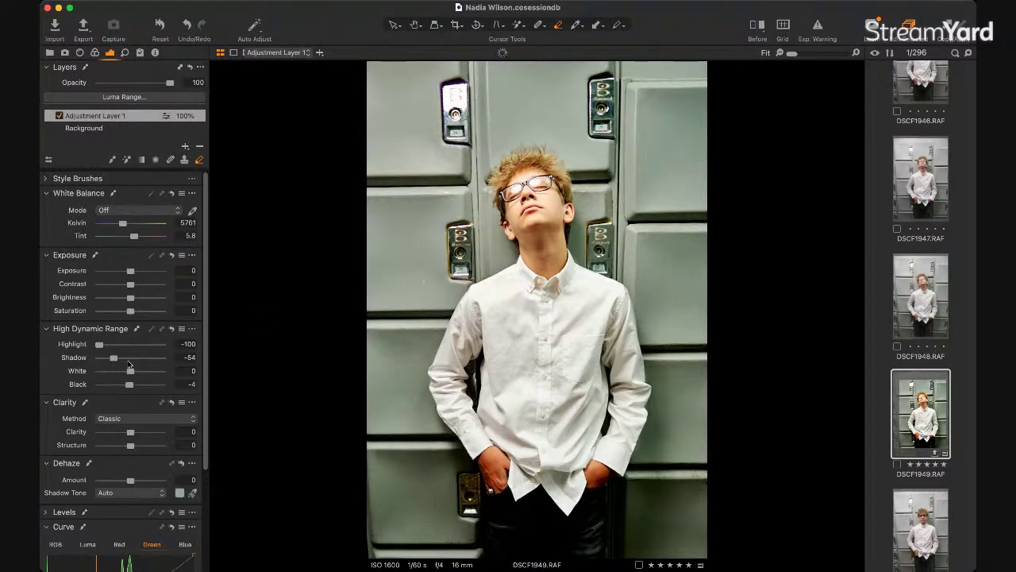
pyautogui.click(125, 358)
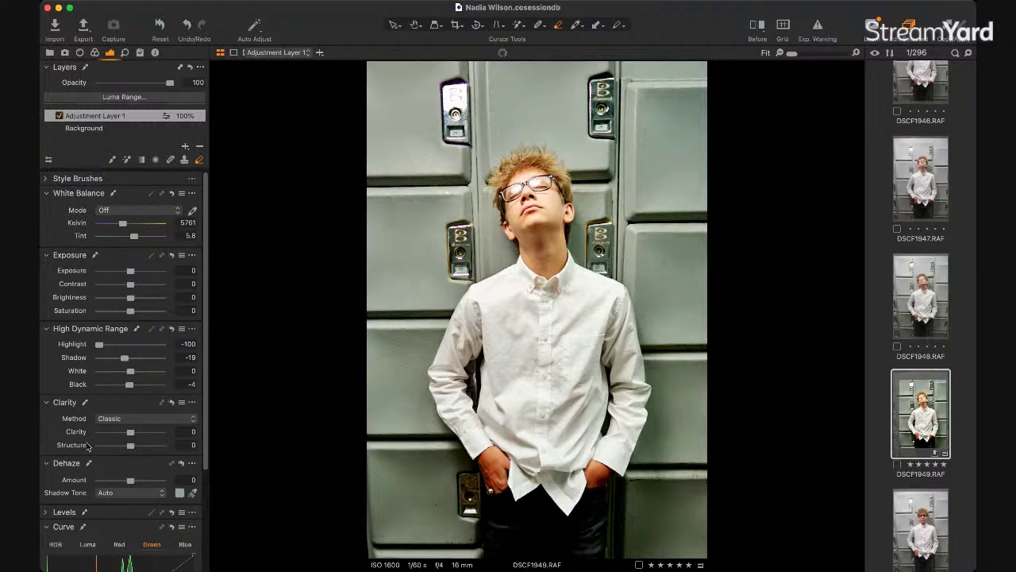
pyautogui.moveTo(125, 358); pyautogui.dragTo(127, 358)
pyautogui.moveTo(138, 363); pyautogui.dragTo(136, 363)
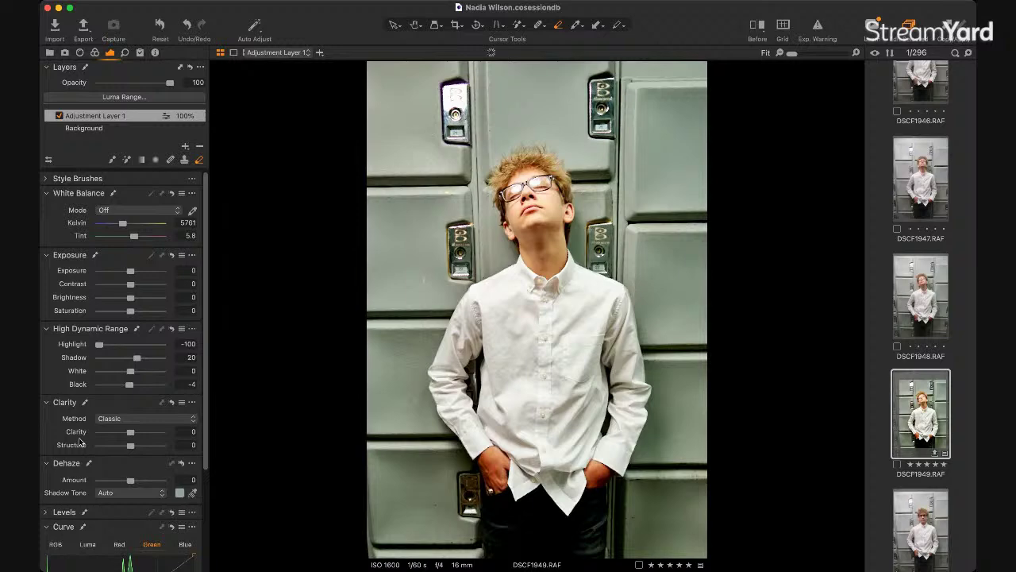
pyautogui.click(117, 480)
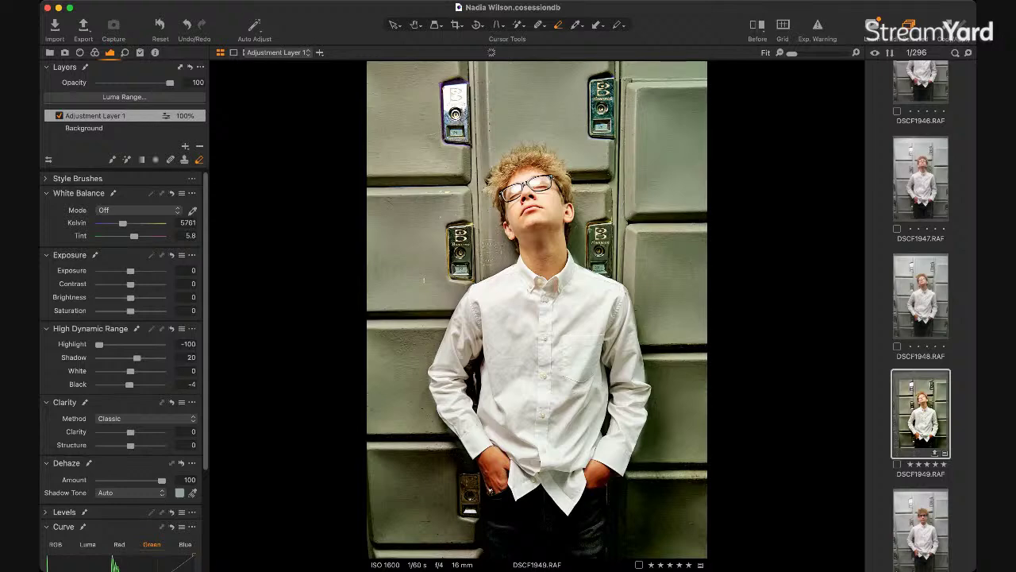
# Step: Set the locker layer's dehaze amount to -100 and erase mask spill along the outer edge of the sleeve beside the shirt pocket
pyautogui.click(99, 479)
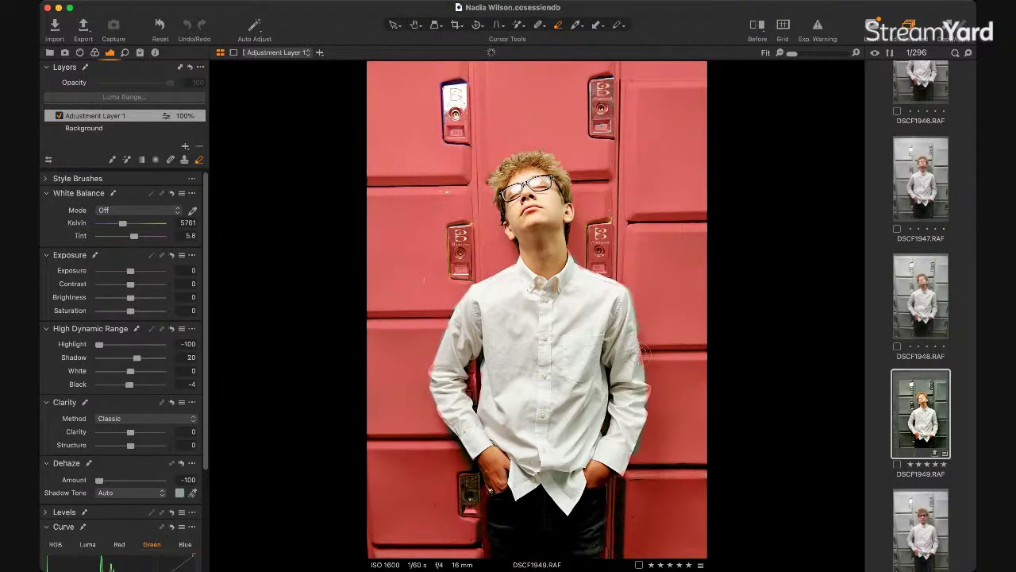
pyautogui.moveTo(640, 349)
pyautogui.mouseDown()
pyautogui.moveTo(652, 397)
pyautogui.moveTo(647, 465)
pyautogui.moveTo(620, 488)
pyautogui.mouseUp()
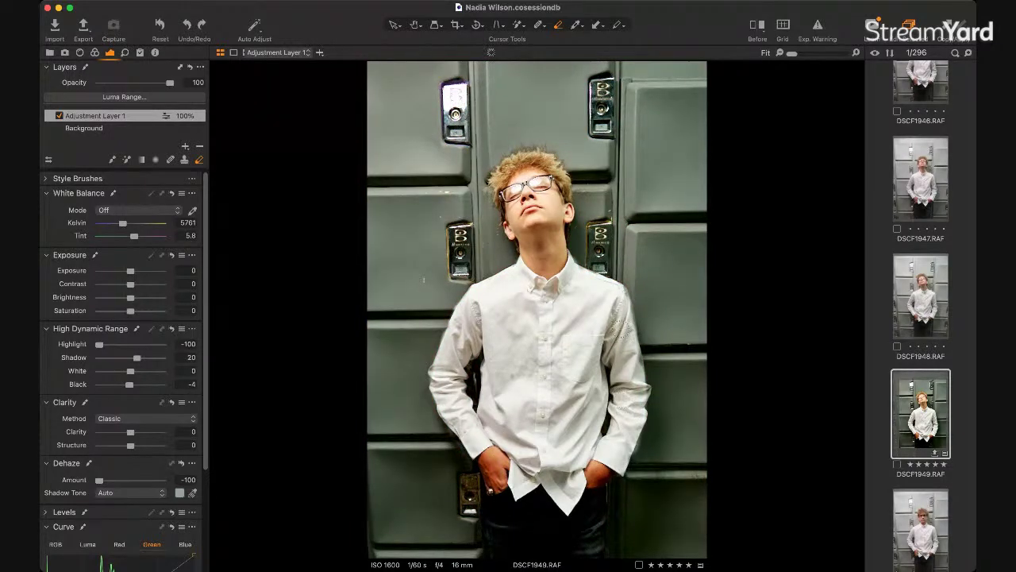
pyautogui.moveTo(635, 309)
pyautogui.mouseDown()
pyautogui.moveTo(640, 379)
pyautogui.moveTo(632, 405)
pyautogui.moveTo(633, 358)
pyautogui.moveTo(626, 410)
pyautogui.mouseUp()
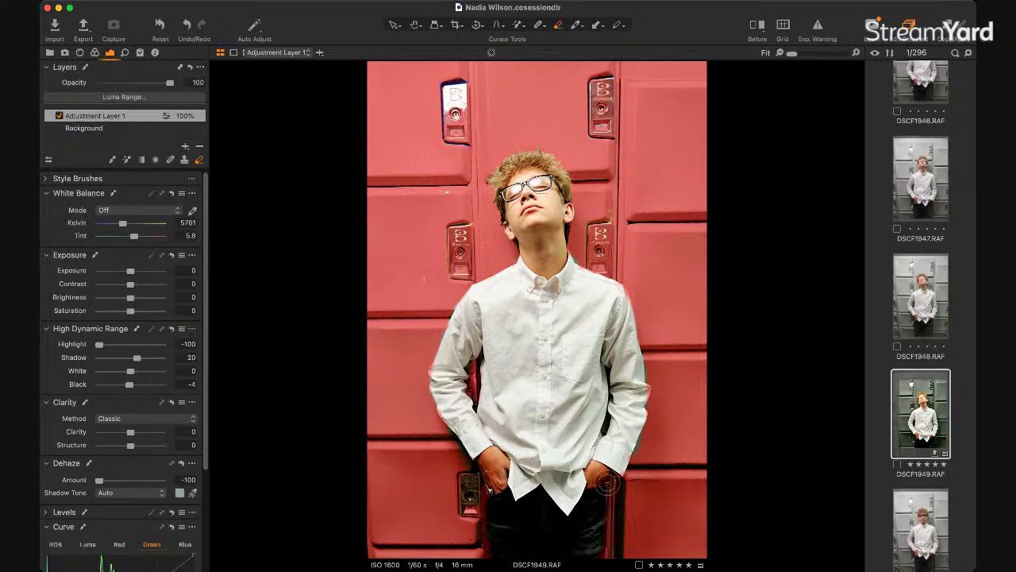
pyautogui.press('f')
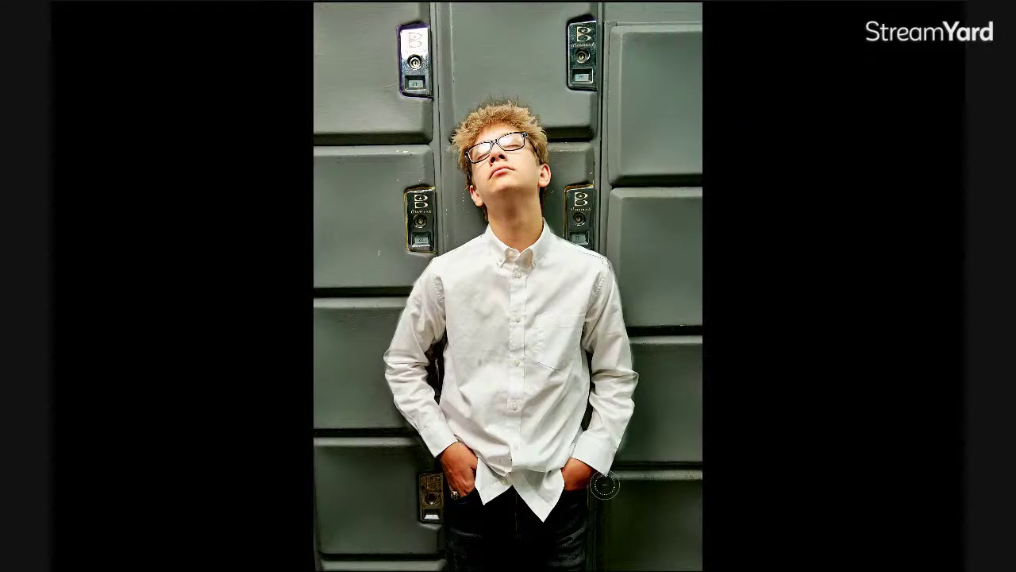
pyautogui.press('f')
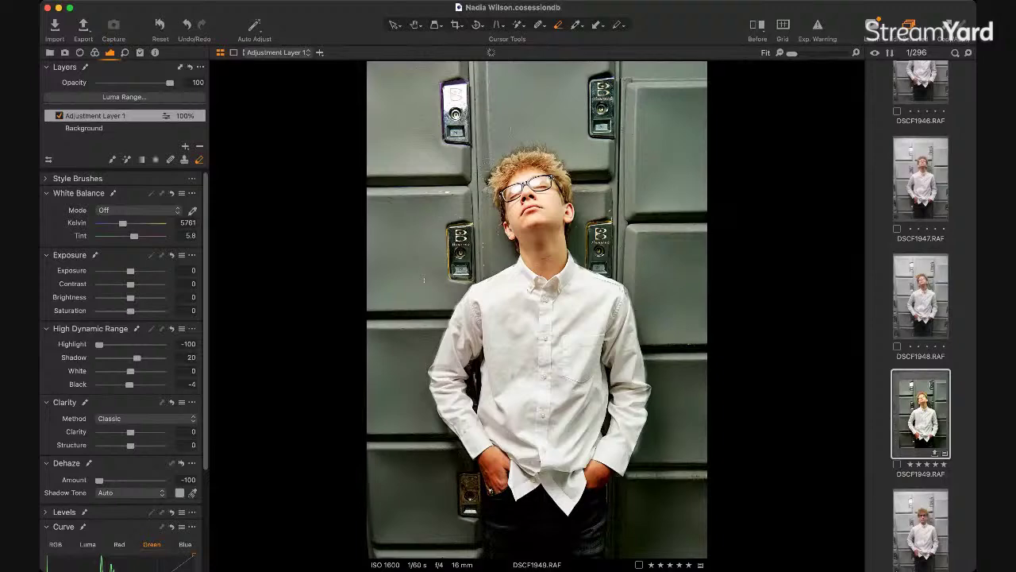
# Step: Try to erase the locker mask around the outer edge of the hair
pyautogui.scroll(10, 512, 182)
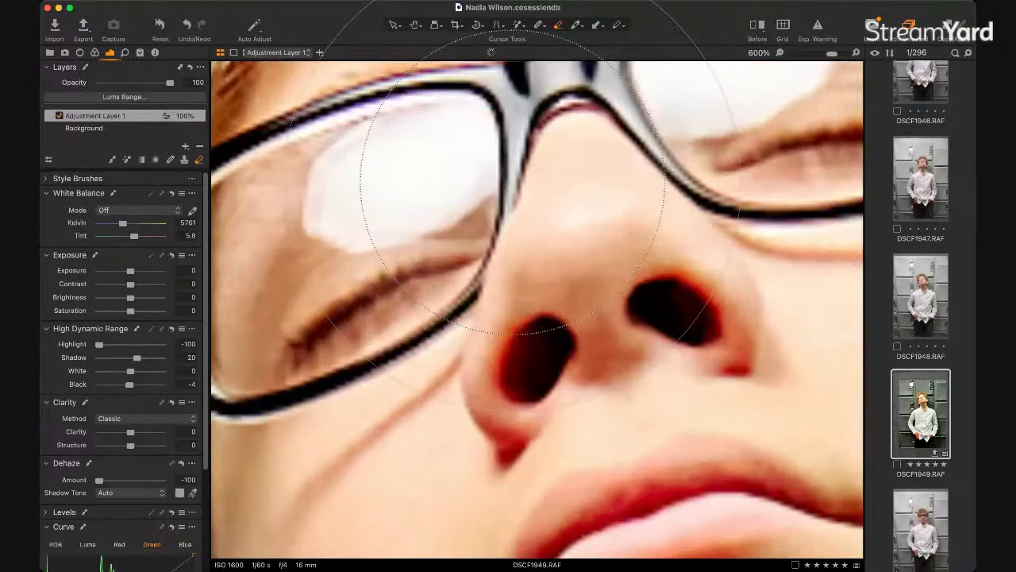
pyautogui.scroll(-10, 512, 183)
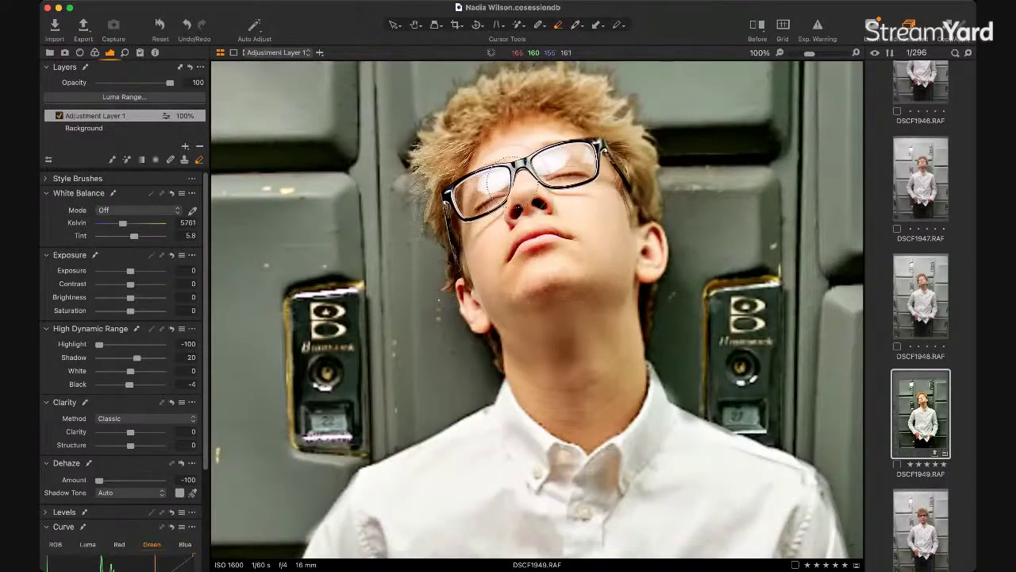
pyautogui.scroll(-5, 516, 139)
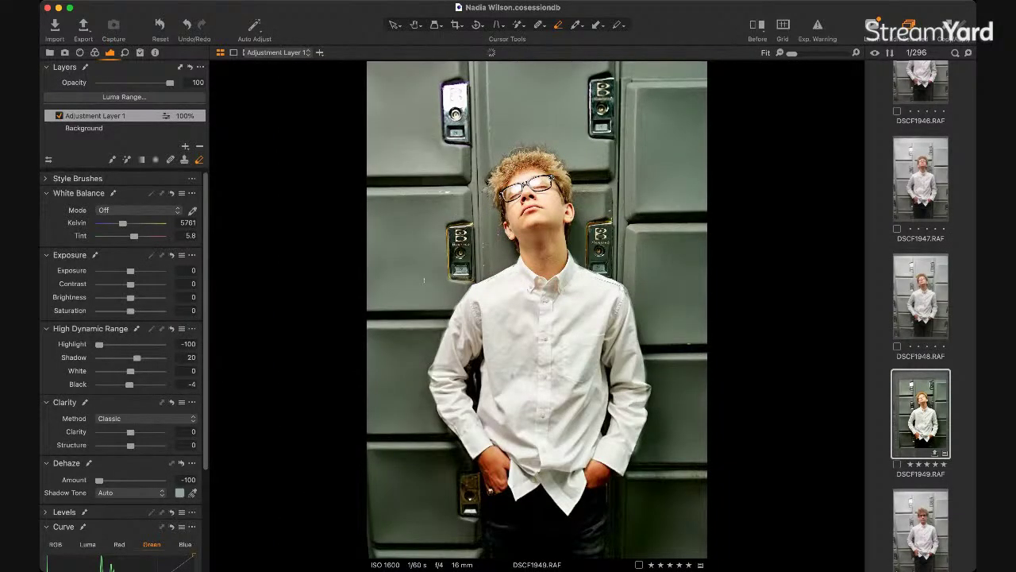
pyautogui.scroll(5, 512, 147)
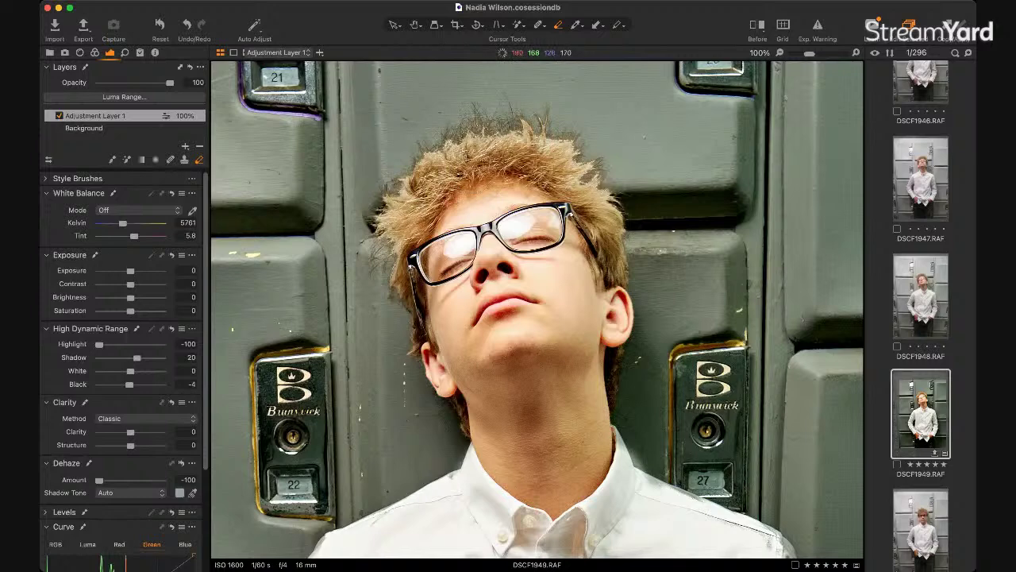
pyautogui.moveTo(487, 169)
pyautogui.mouseDown()
pyautogui.moveTo(470, 119)
pyautogui.moveTo(379, 199)
pyautogui.moveTo(367, 232)
pyautogui.mouseUp()
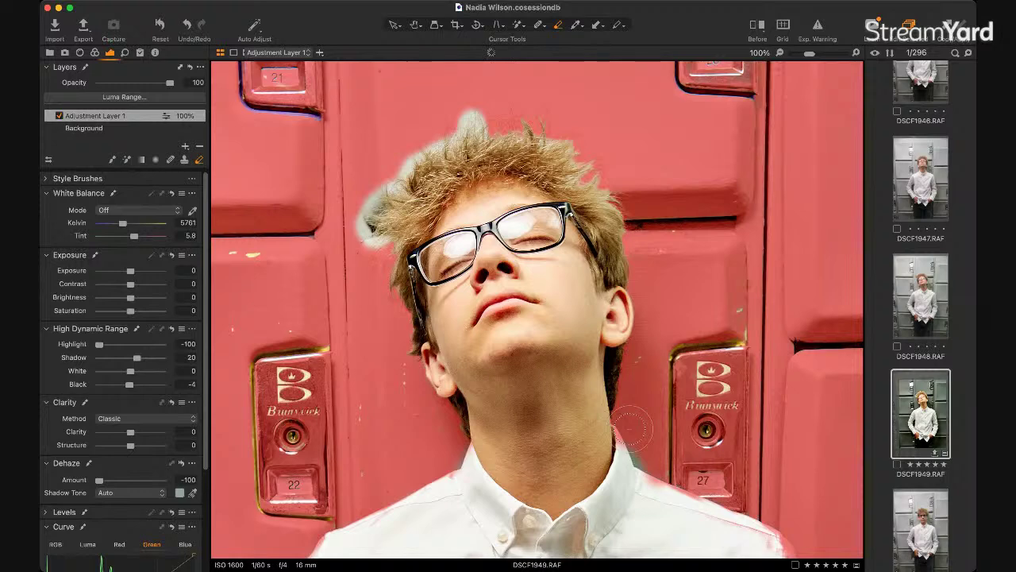
pyautogui.press('m')
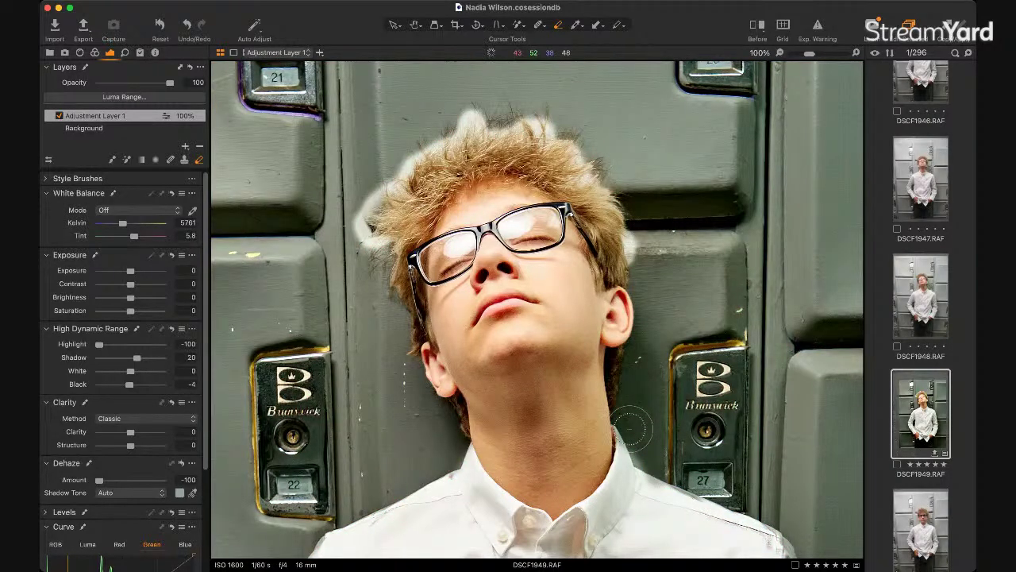
pyautogui.press('super+z')
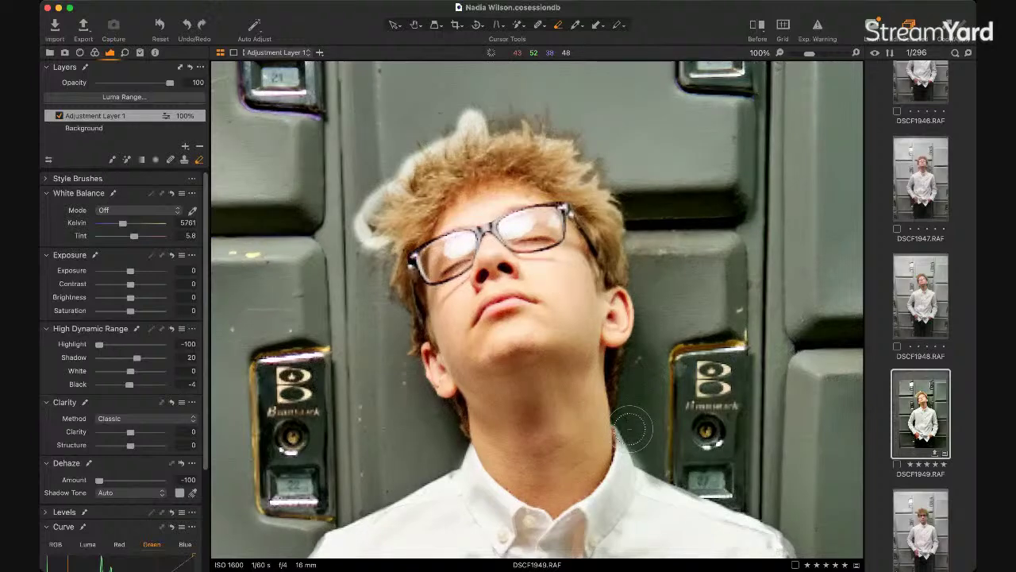
pyautogui.press('super+z')
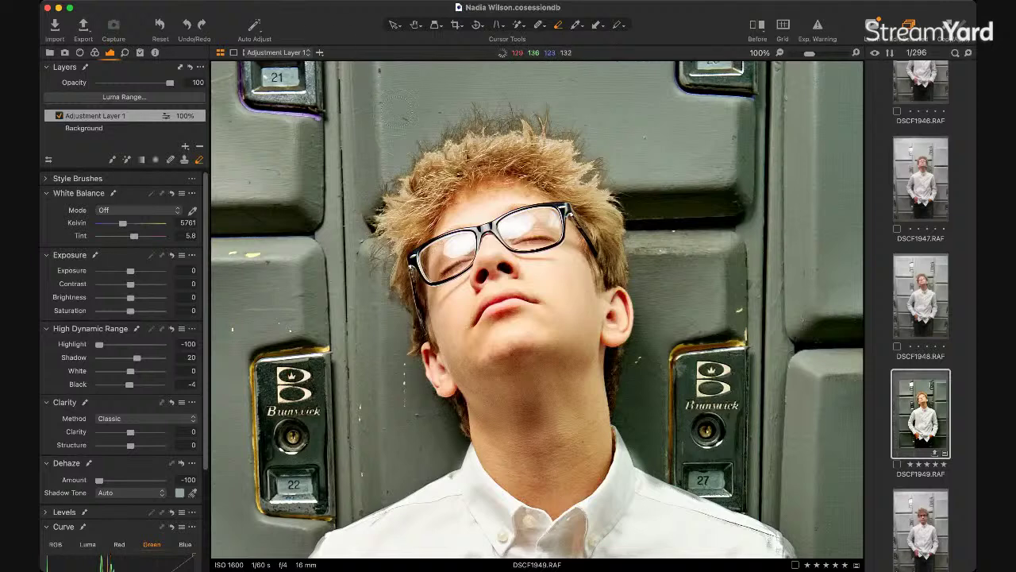
# Step: Add a new adjustment layer and apply a much smaller Magic Brush to the yellow rim of the number 22 lock plate
pyautogui.click(319, 52)
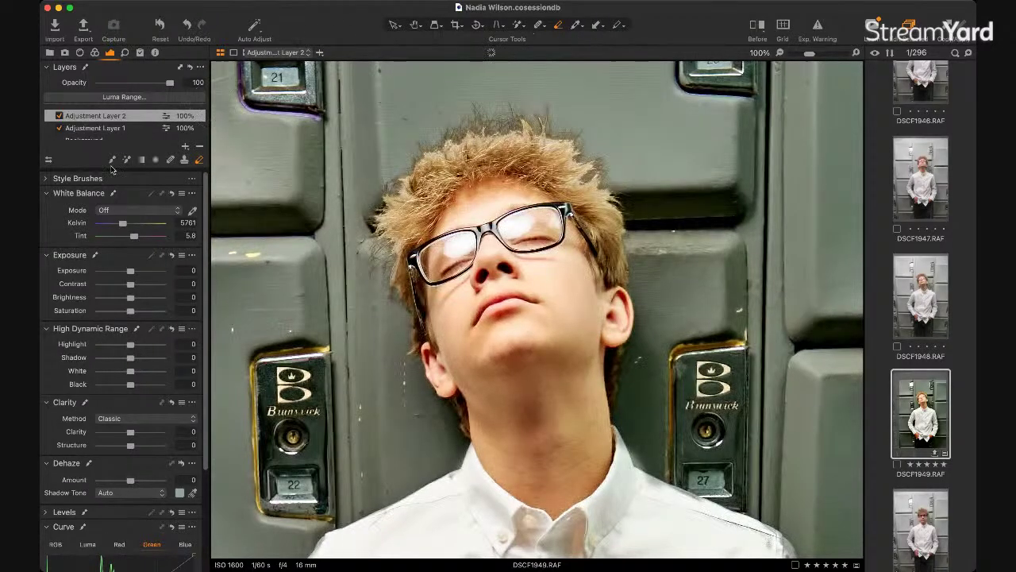
pyautogui.click(517, 25)
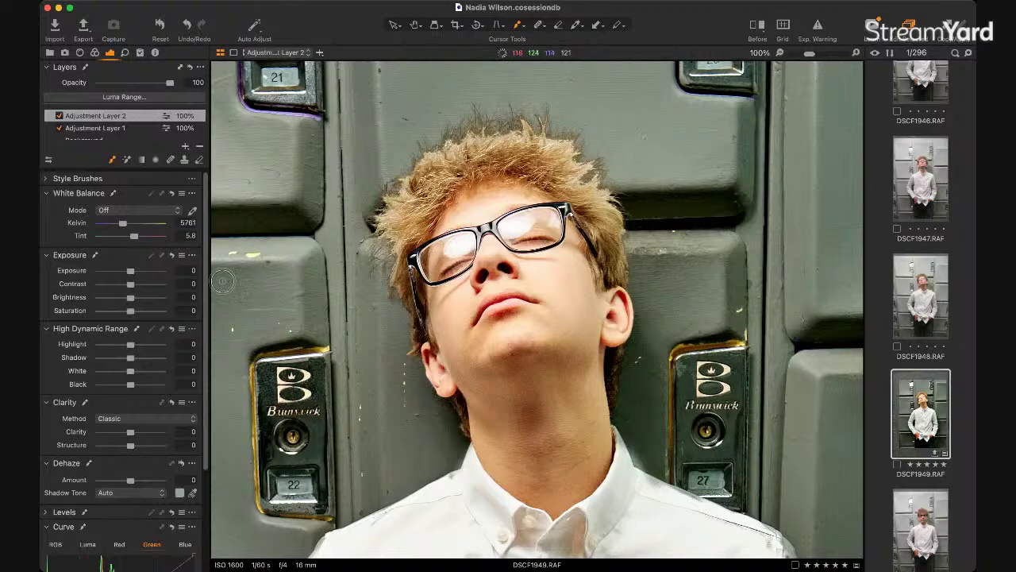
pyautogui.click(126, 159)
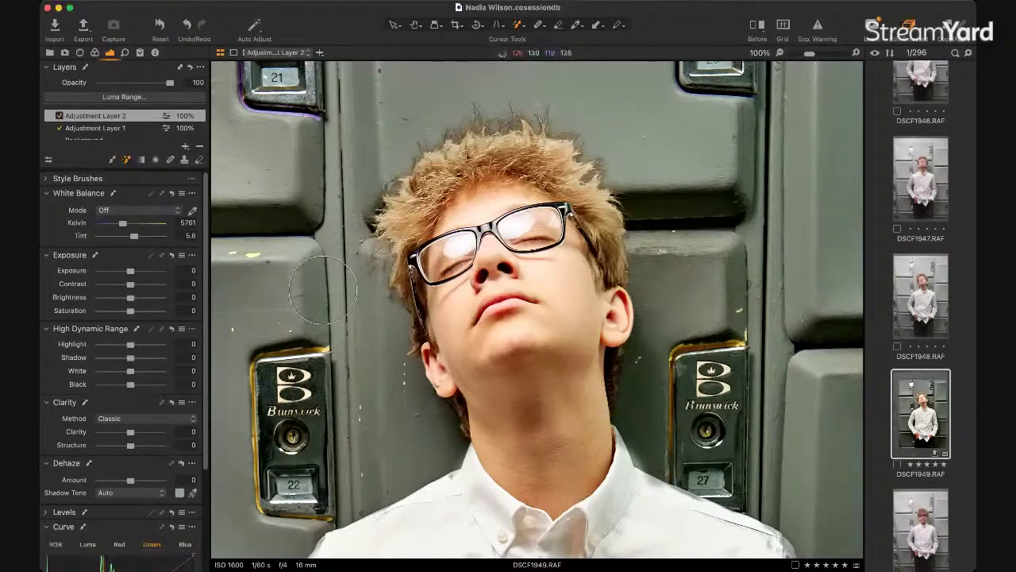
pyautogui.scroll(-5, 323, 290)
pyautogui.scroll(10, 470, 233)
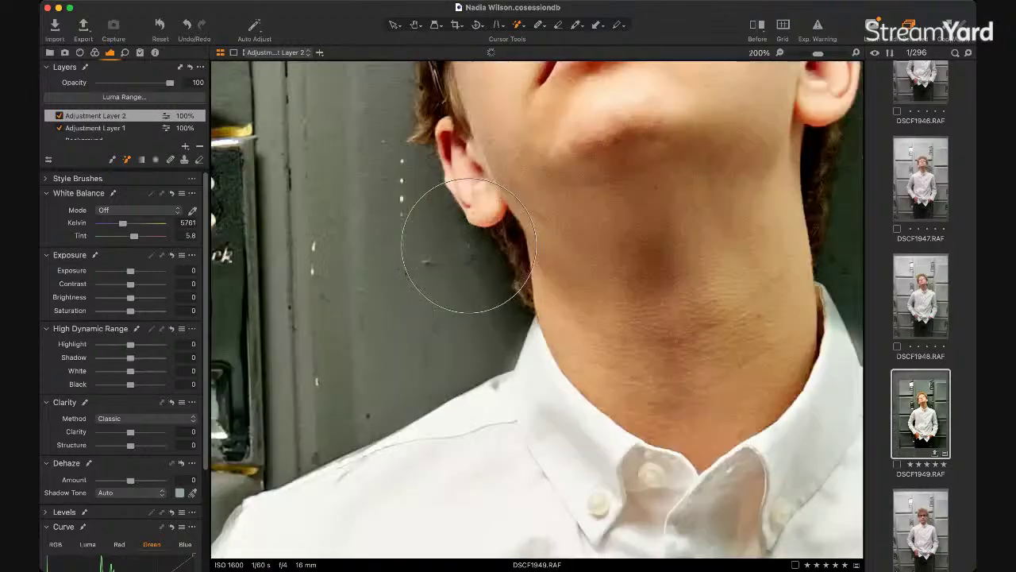
pyautogui.scroll(-5, 467, 245)
pyautogui.scroll(4, 423, 228)
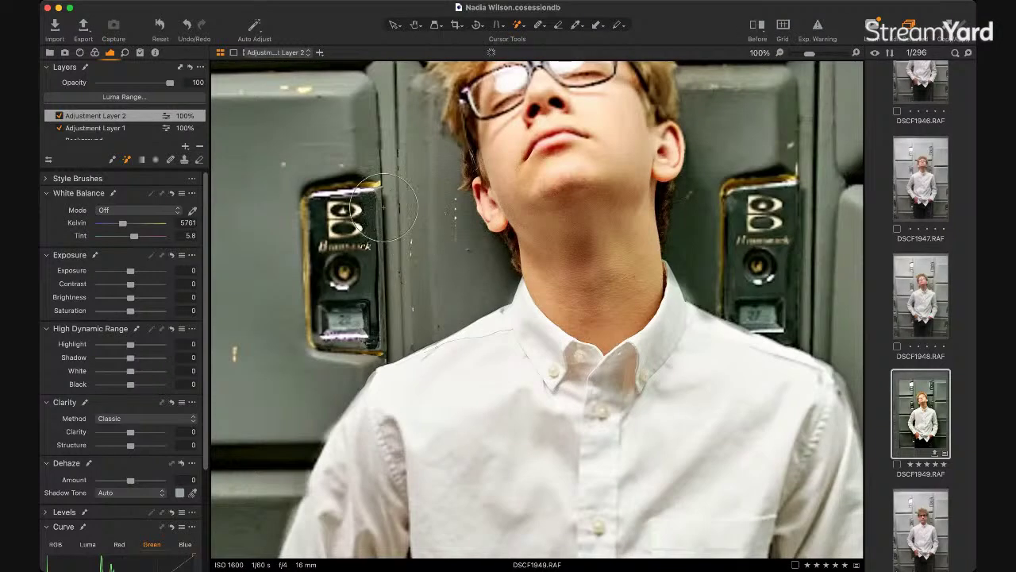
pyautogui.press('[')
pyautogui.press('[')
pyautogui.press('[')
pyautogui.press('[')
pyautogui.press('[')
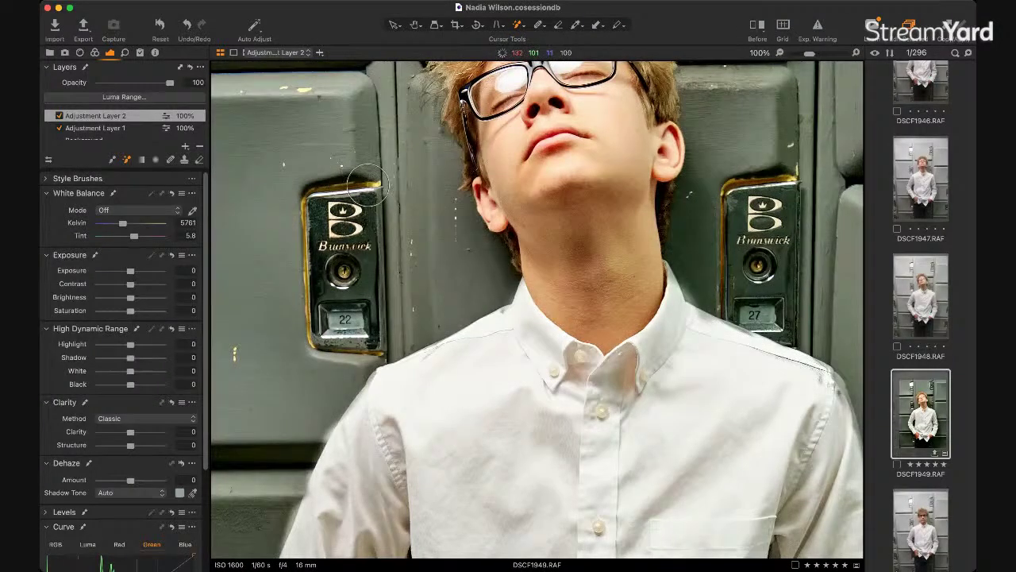
pyautogui.press('[')
pyautogui.press('[')
pyautogui.press('[')
pyautogui.press('[')
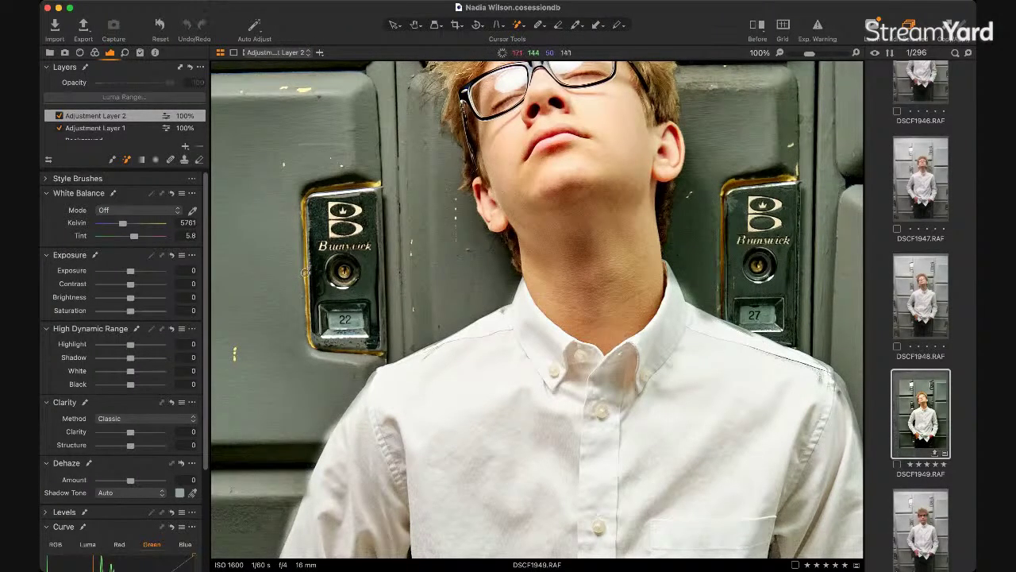
pyautogui.click(305, 271)
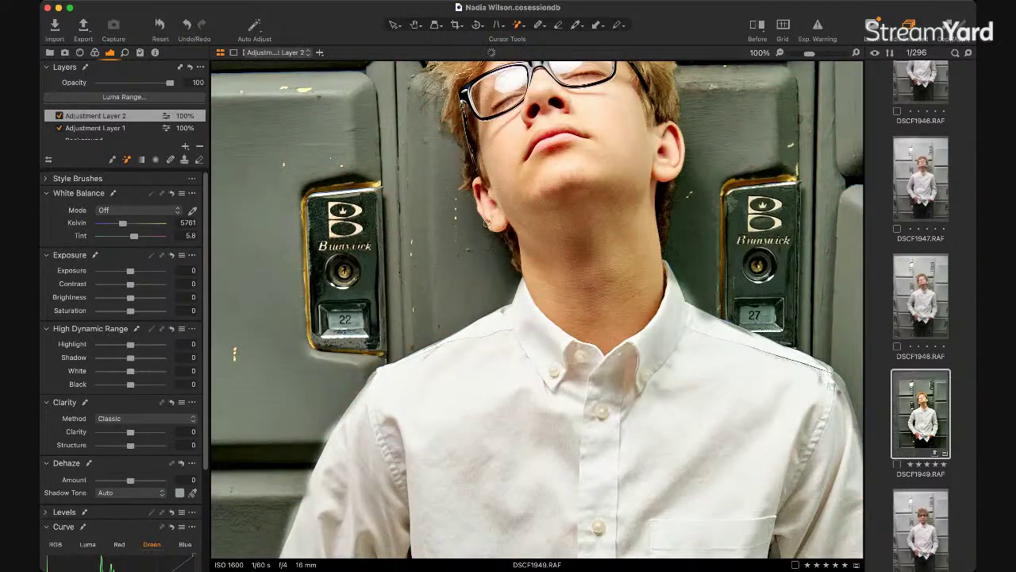
# Step: Add another adjustment layer and paint the yellow rim of the number 22 lock plate with the regular brush
pyautogui.click(113, 160)
pyautogui.click(320, 52)
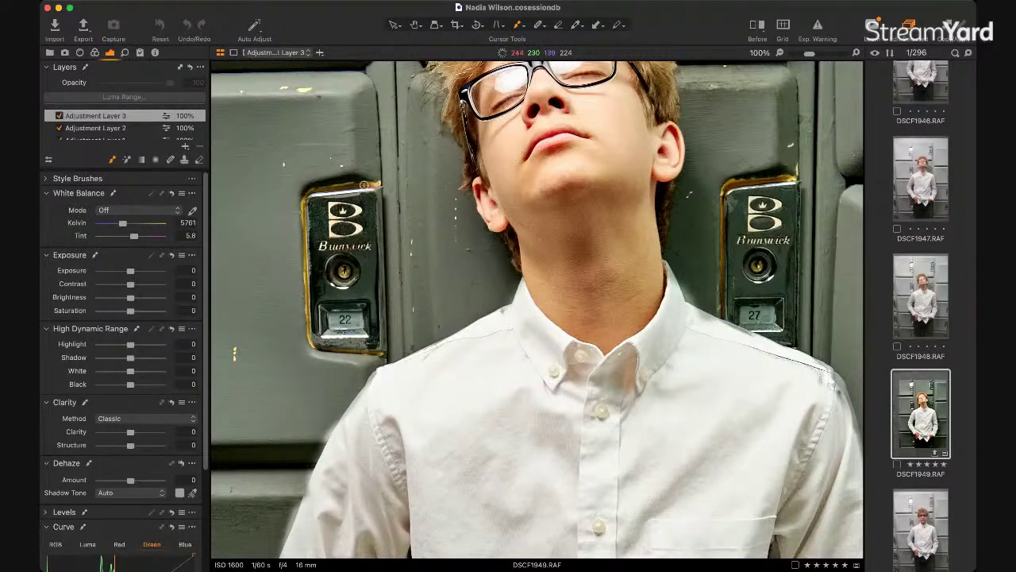
pyautogui.moveTo(322, 190); pyautogui.dragTo(373, 184)
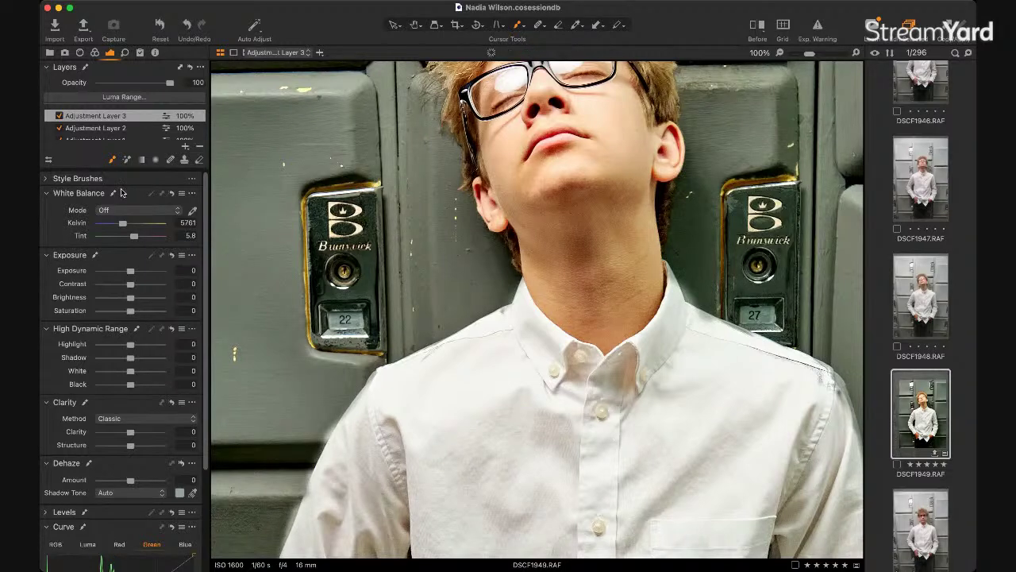
# Step: Try a white balance of 5660 Kelvin with tint -25.1 on the lock rim layer
pyautogui.moveTo(122, 224); pyautogui.dragTo(108, 223)
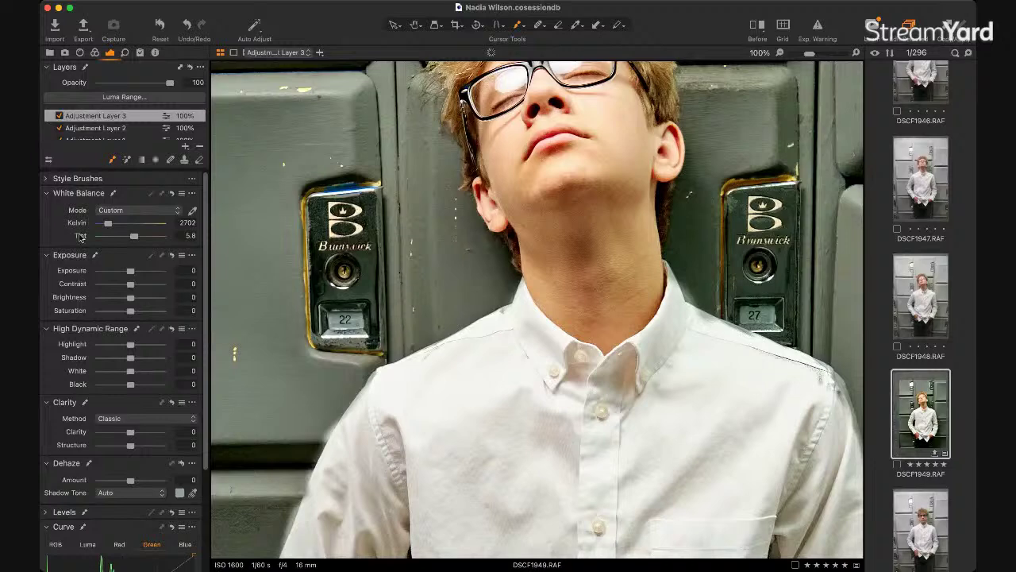
pyautogui.moveTo(131, 237); pyautogui.dragTo(115, 238)
pyautogui.click(122, 224)
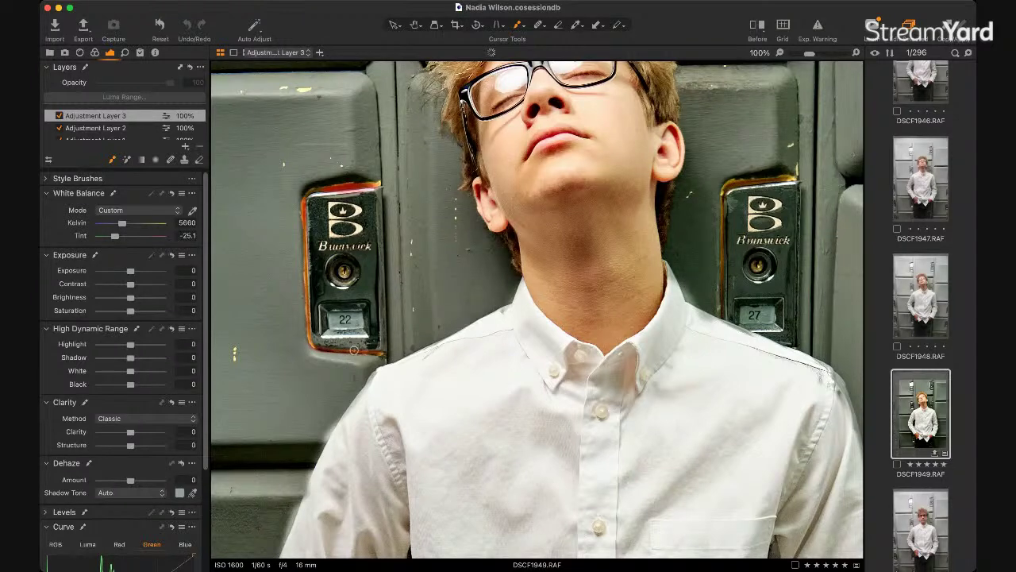
# Step: Brush over the remaining rim of the number 22 lock plate and set the layer's Kelvin to 4539 and tint to 3.7
pyautogui.moveTo(310, 342); pyautogui.dragTo(309, 316)
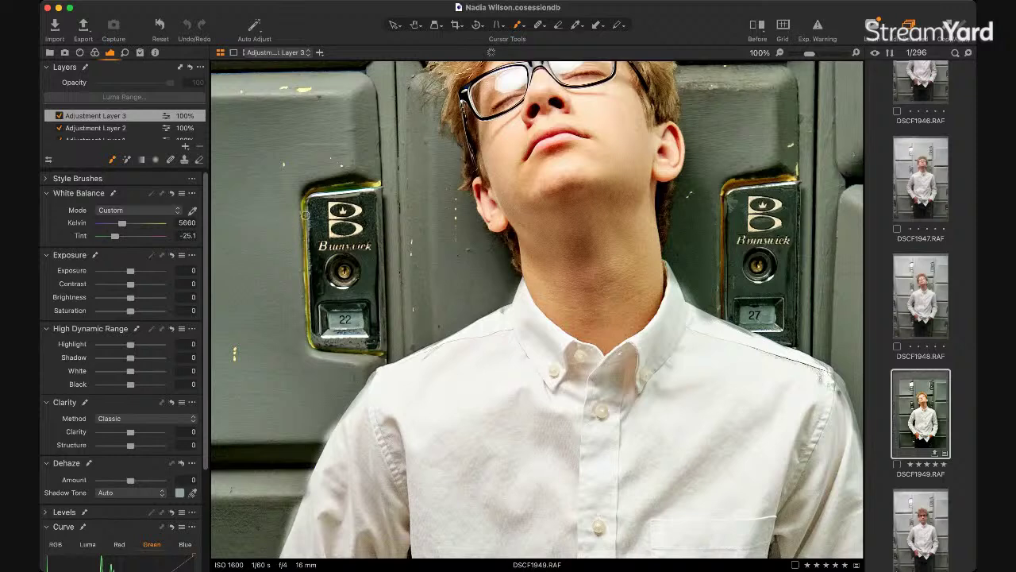
pyautogui.moveTo(343, 188); pyautogui.dragTo(372, 189)
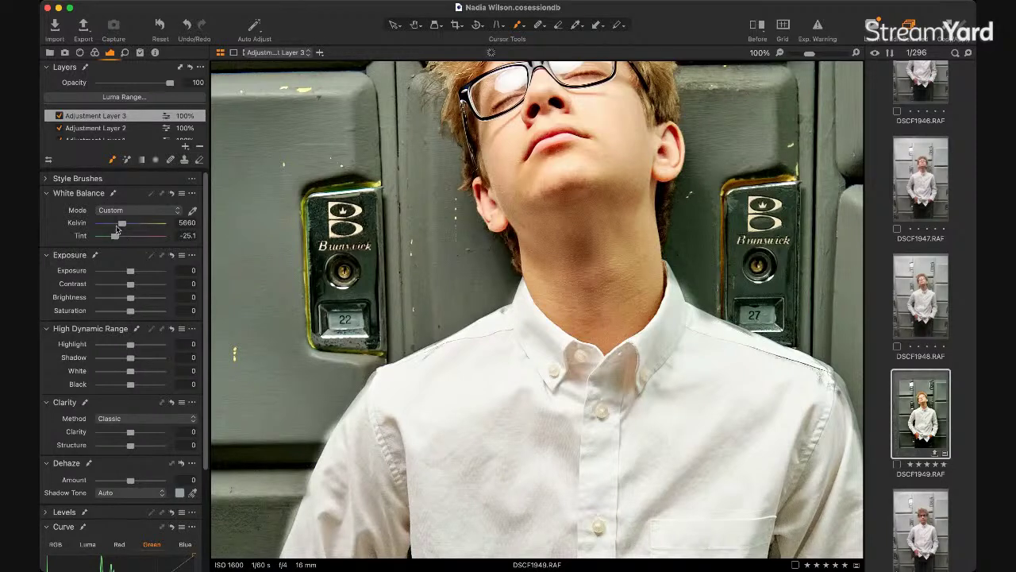
pyautogui.moveTo(118, 225)
pyautogui.mouseDown()
pyautogui.moveTo(102, 224)
pyautogui.moveTo(134, 236)
pyautogui.mouseUp()
pyautogui.click(117, 224)
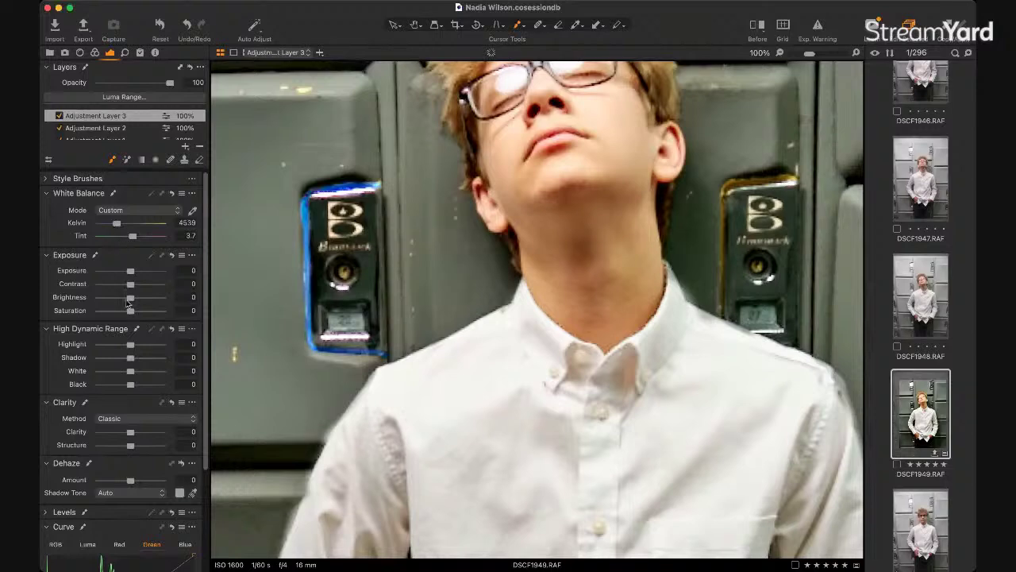
# Step: Set the lock rim layer's contrast to -35, try opacities of 31, 52 and 88, and restore its opacity to 100
pyautogui.click(120, 83)
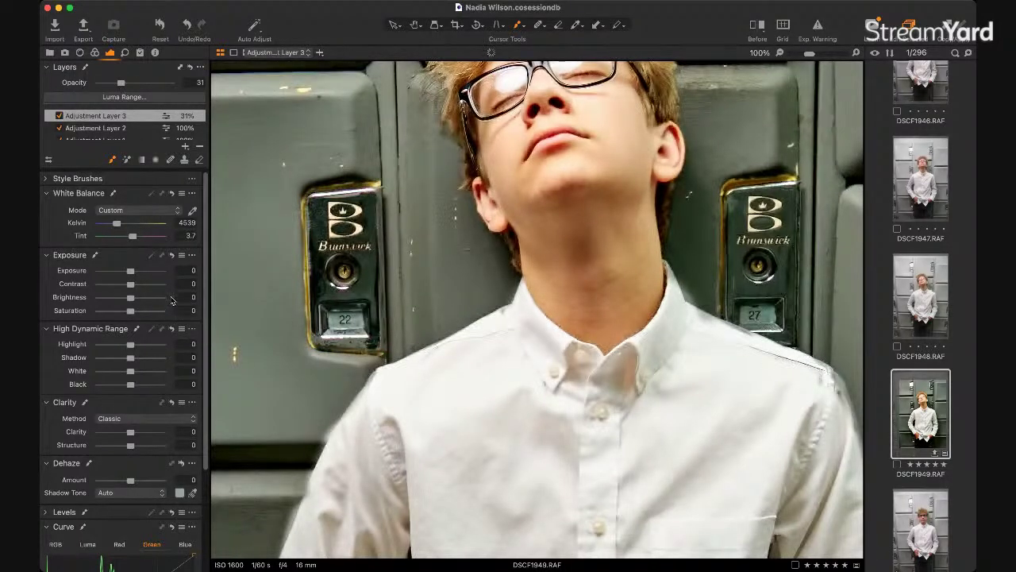
pyautogui.click(136, 83)
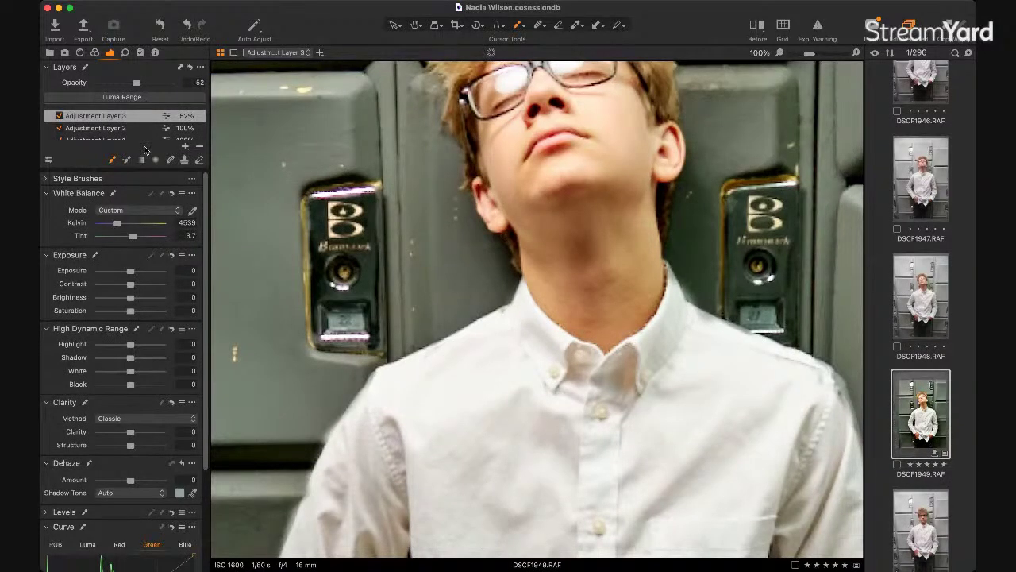
pyautogui.click(161, 83)
pyautogui.click(108, 284)
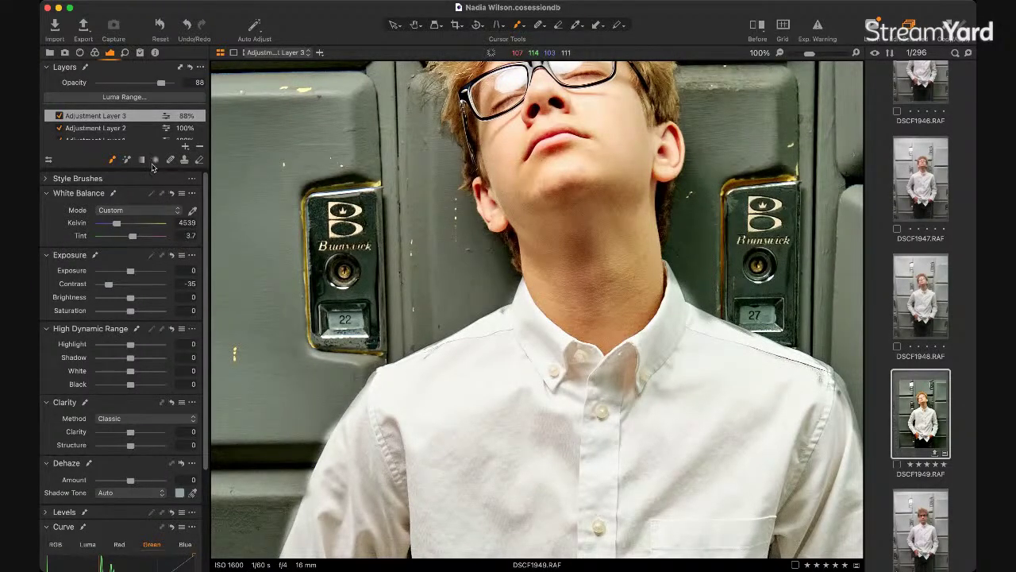
pyautogui.moveTo(162, 83); pyautogui.dragTo(171, 84)
pyautogui.press('super+0')
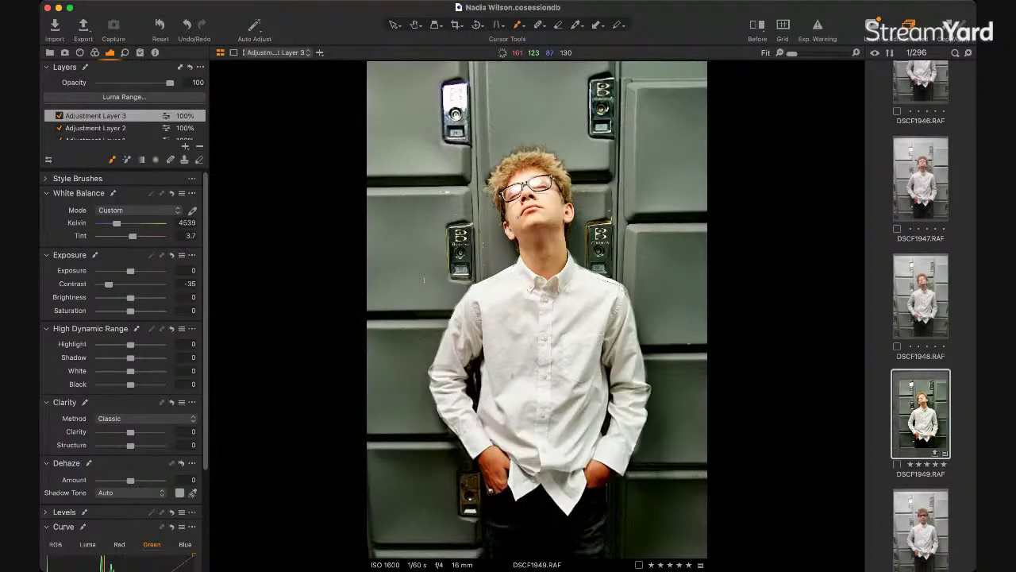
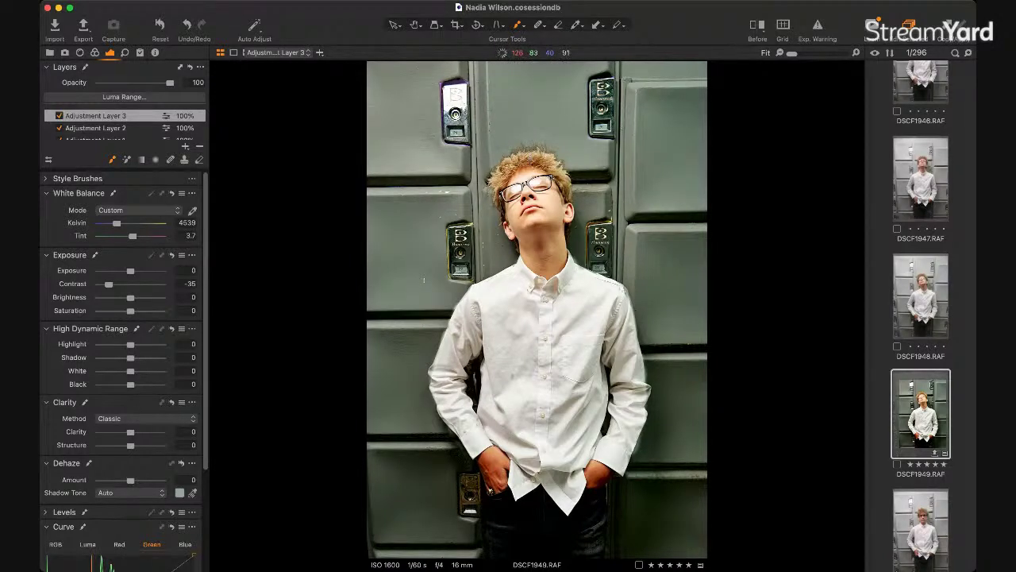
# Step: Heal the white paint chip on the locker door below the number 22 lock plate
pyautogui.click(540, 26)
pyautogui.click(424, 279)
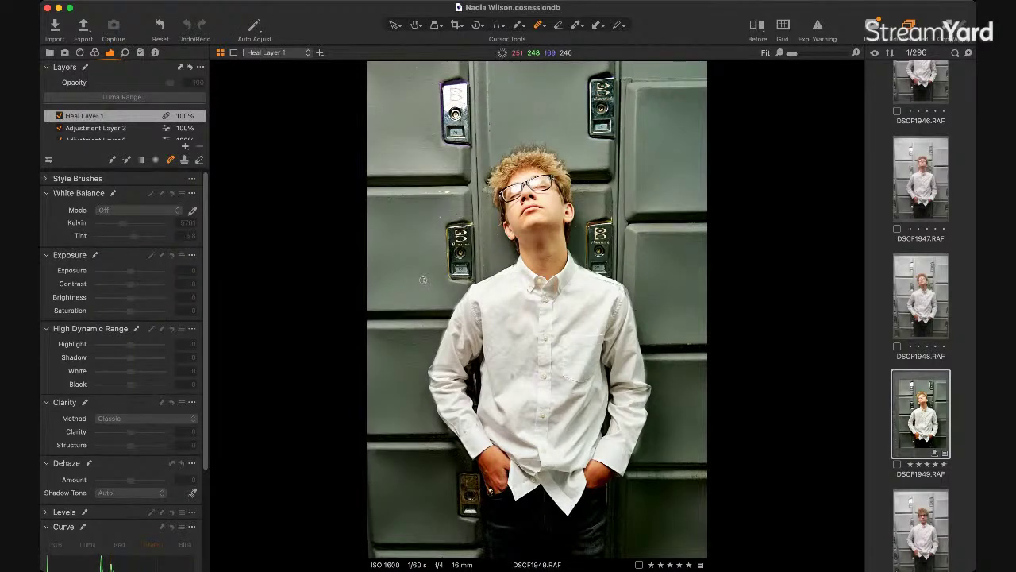
pyautogui.click(438, 301)
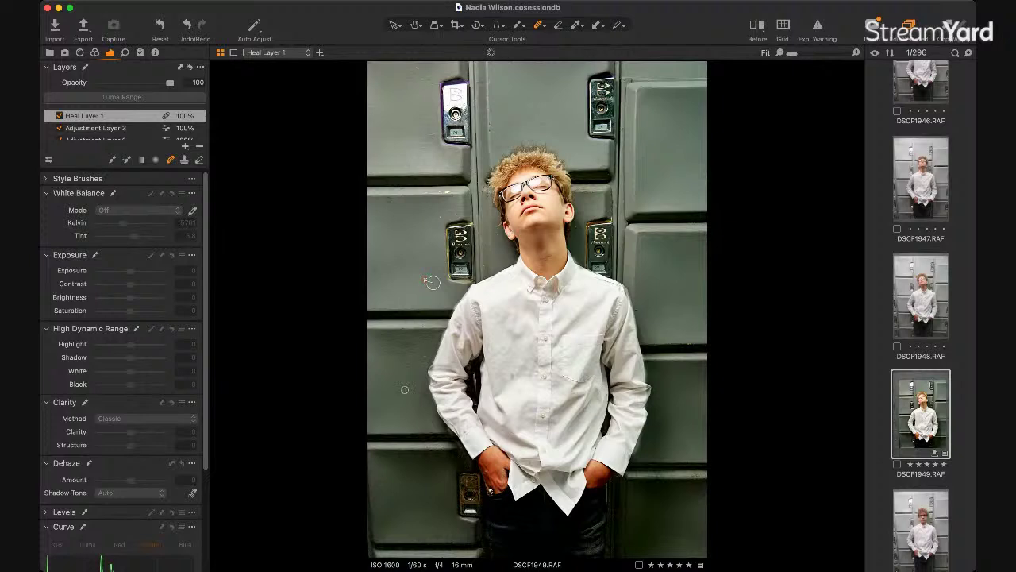
# Step: Check the healed locker door up close and paint the heal again over the paint chip below the number 22 lock plate
pyautogui.click(394, 25)
pyautogui.press('q')
pyautogui.click(400, 28)
pyautogui.click(539, 25)
pyautogui.click(393, 25)
pyautogui.scroll(5, 455, 305)
pyautogui.scroll(-3, 454, 298)
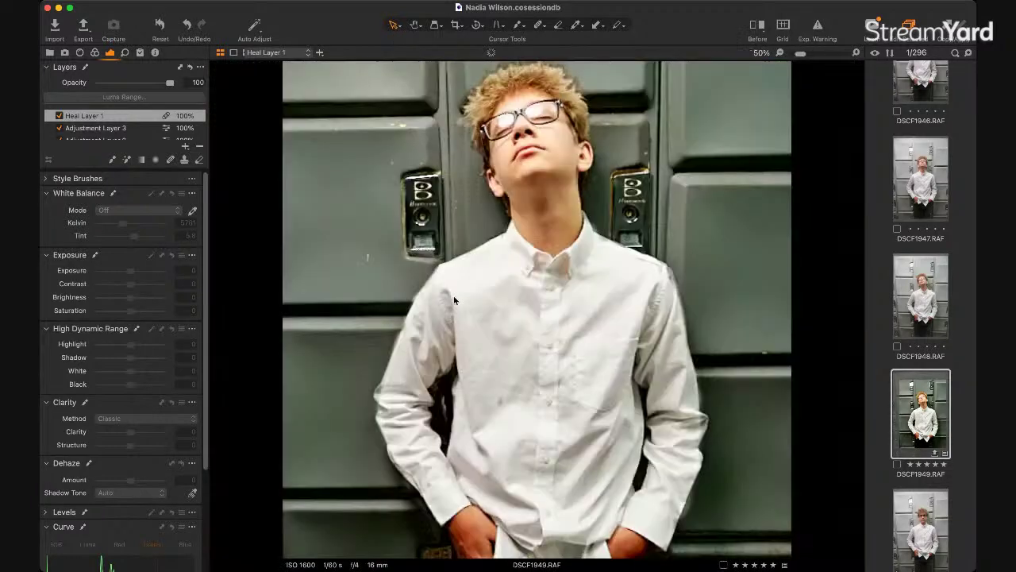
pyautogui.scroll(3, 465, 286)
pyautogui.scroll(-2, 466, 275)
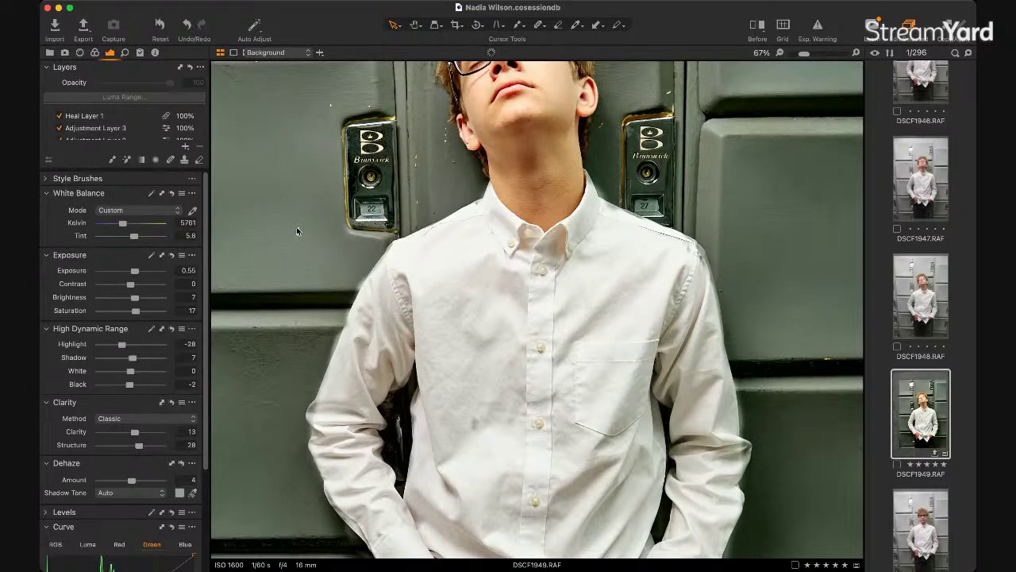
pyautogui.click(539, 26)
pyautogui.click(297, 232)
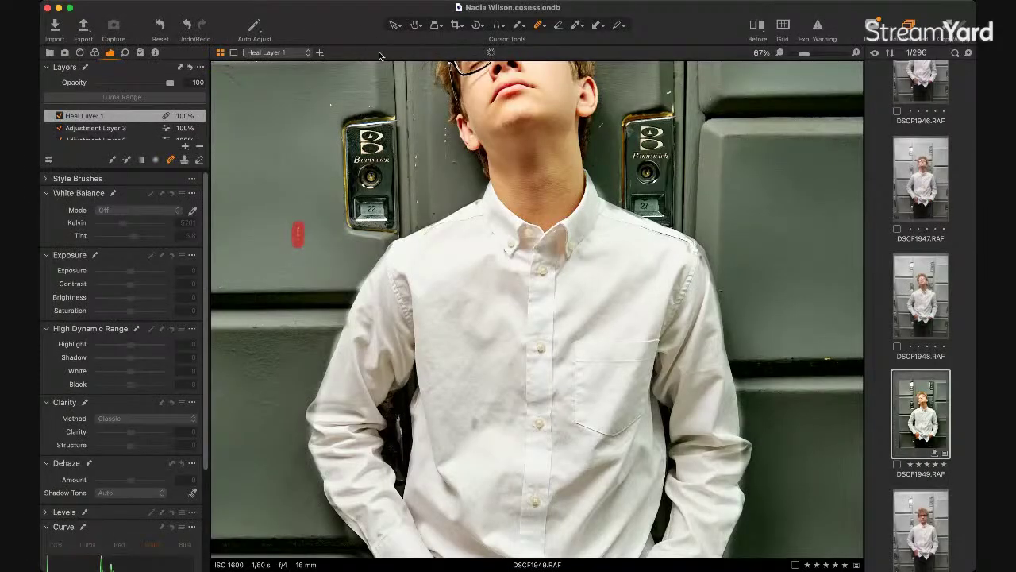
# Step: Check the paint chip with the Background layer selected, reselect its heal and move the heal source across a clean area of the locker door
pyautogui.click(394, 25)
pyautogui.click(304, 53)
pyautogui.click(290, 103)
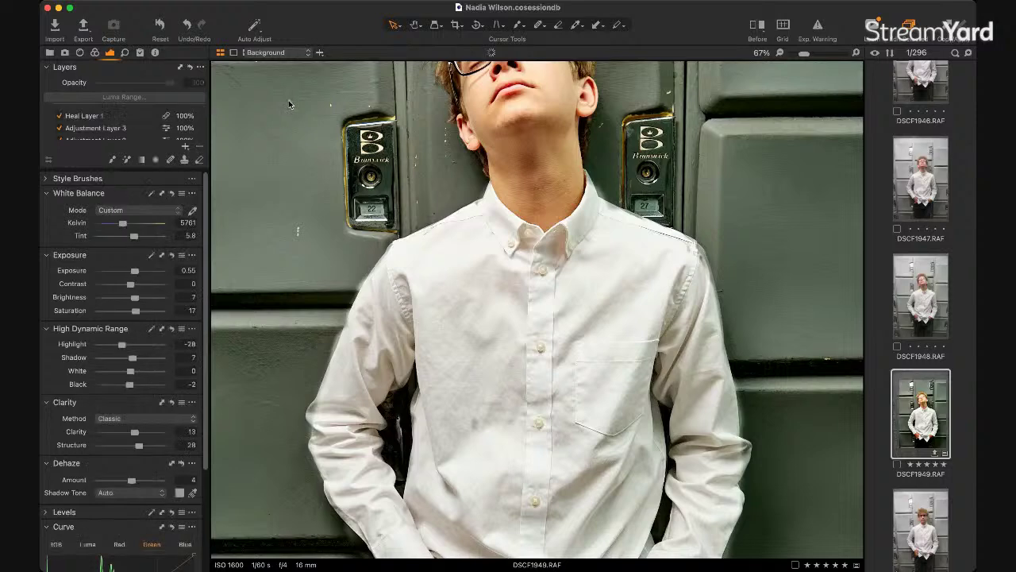
pyautogui.click(540, 25)
pyautogui.click(298, 234)
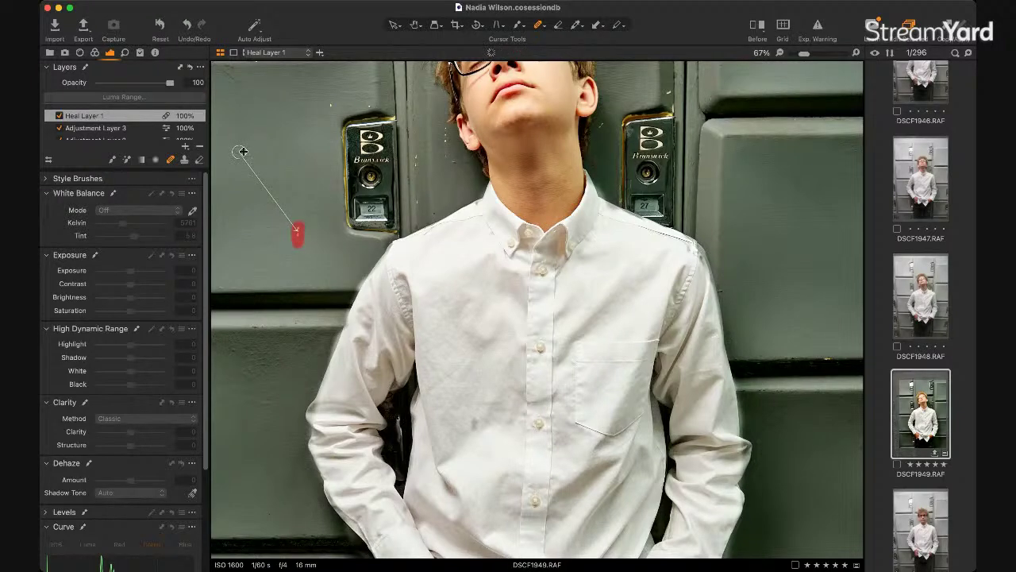
pyautogui.moveTo(240, 152); pyautogui.dragTo(265, 161)
pyautogui.press('super+0')
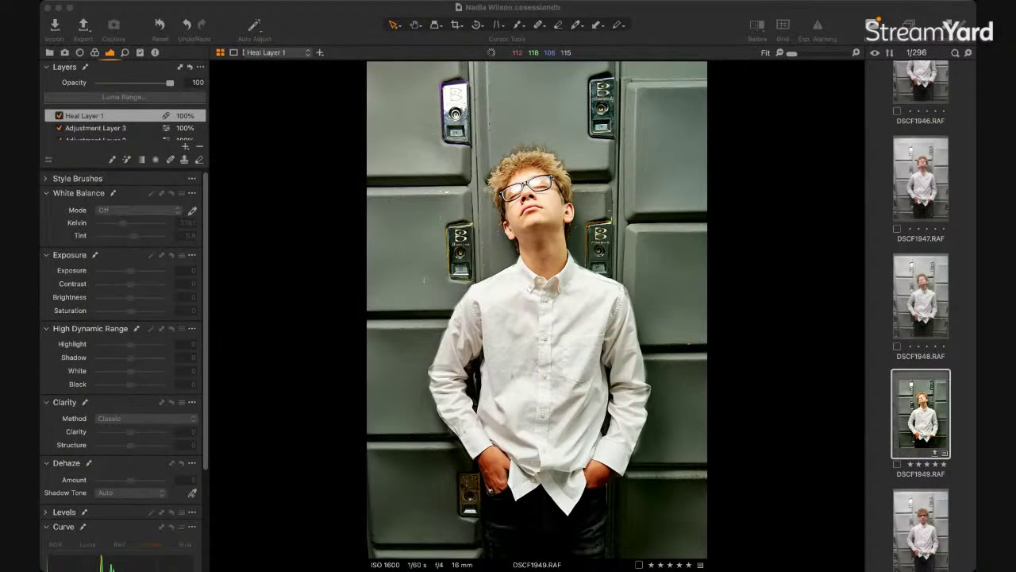
# Step: Return to the thumbnail grid and browse the locker and bowling alley photos
pyautogui.click(507, 550)
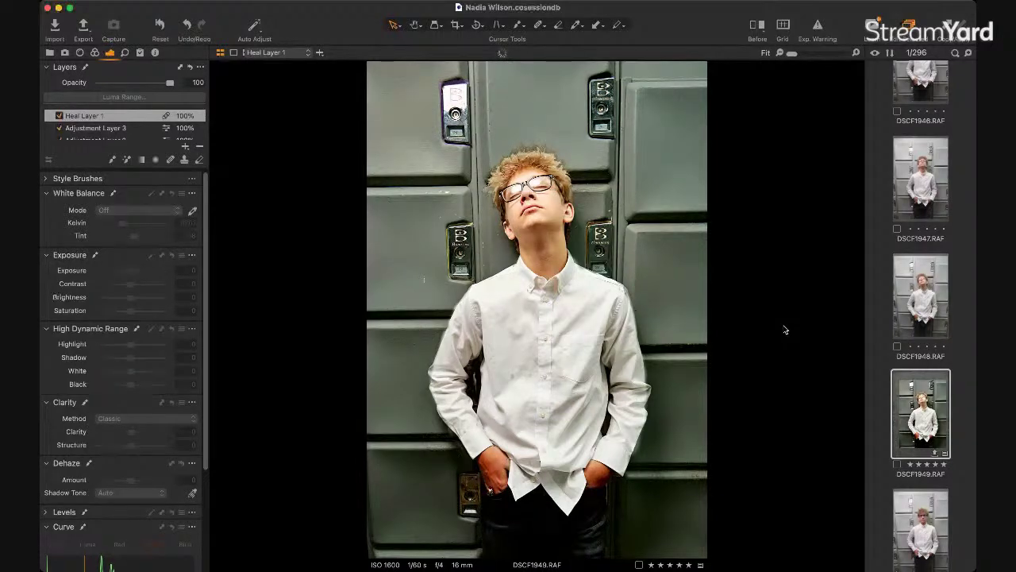
pyautogui.press('g')
pyautogui.scroll(-20, 655, 386)
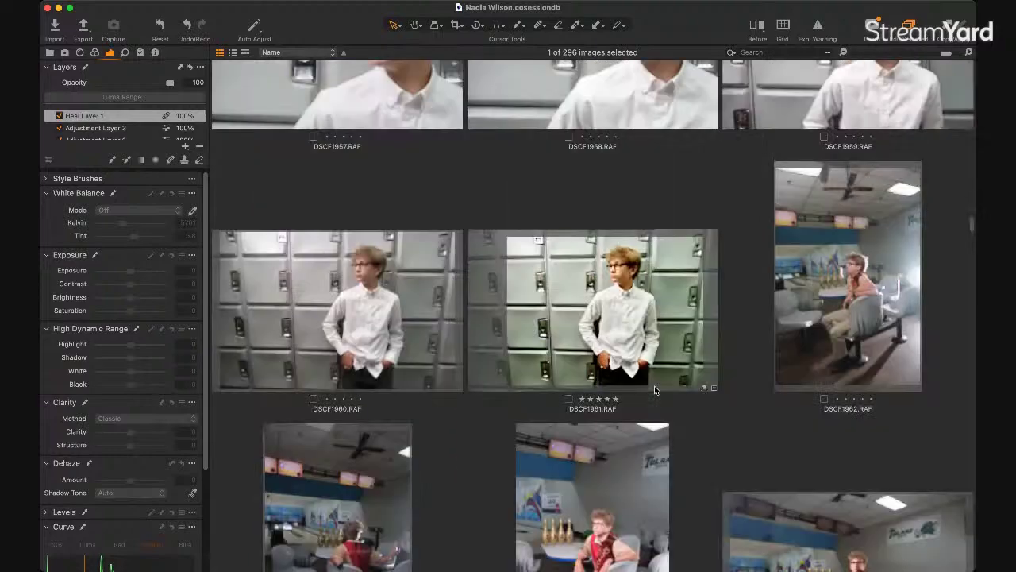
pyautogui.scroll(-10, 655, 389)
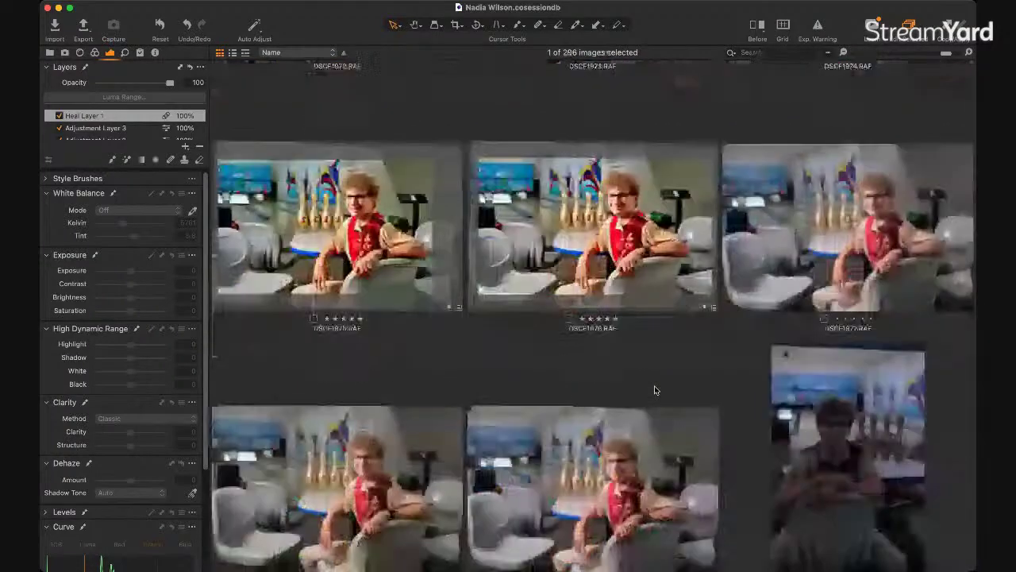
pyautogui.scroll(12, 654, 389)
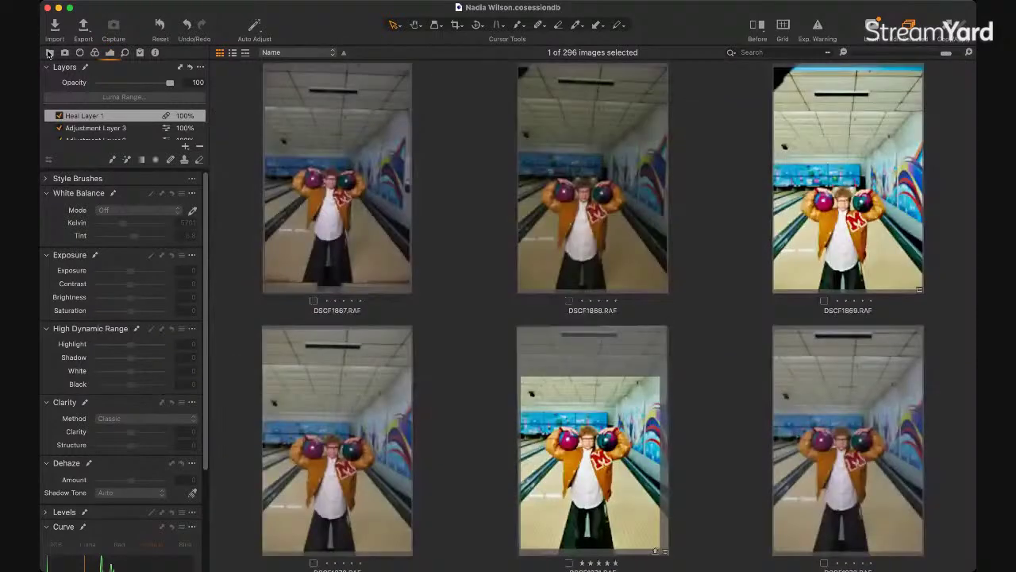
# Step: Switch to the favourite Audubon raws folder listed just above the headshot raws and open DSCF6355.RAF in the viewer
pyautogui.click(50, 53)
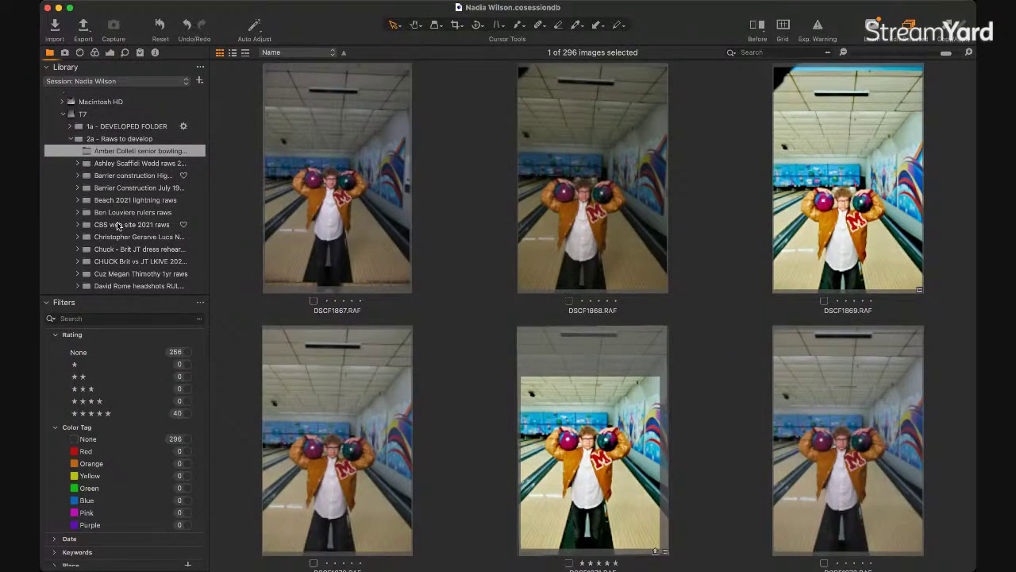
pyautogui.scroll(-6, 117, 230)
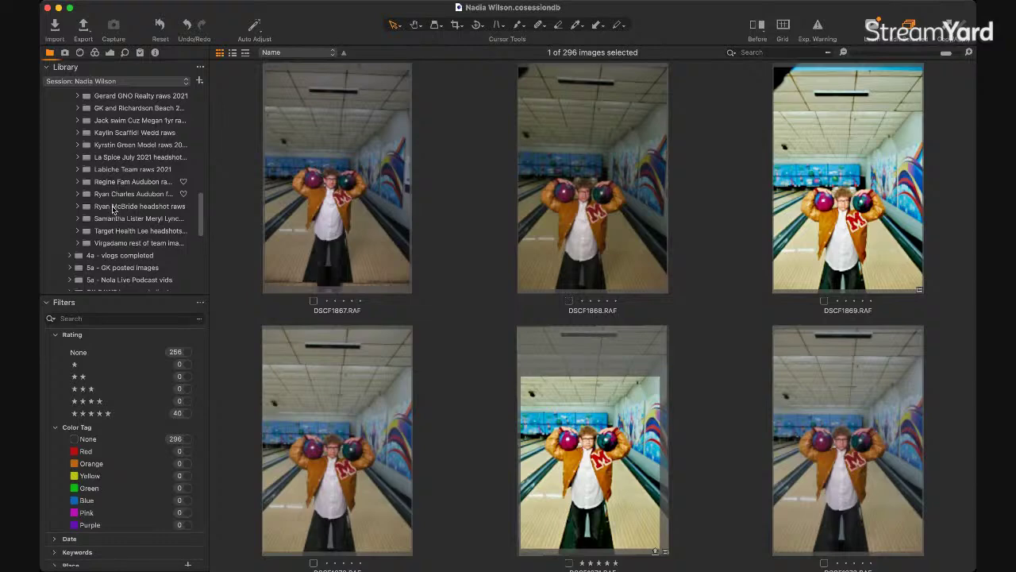
pyautogui.click(113, 195)
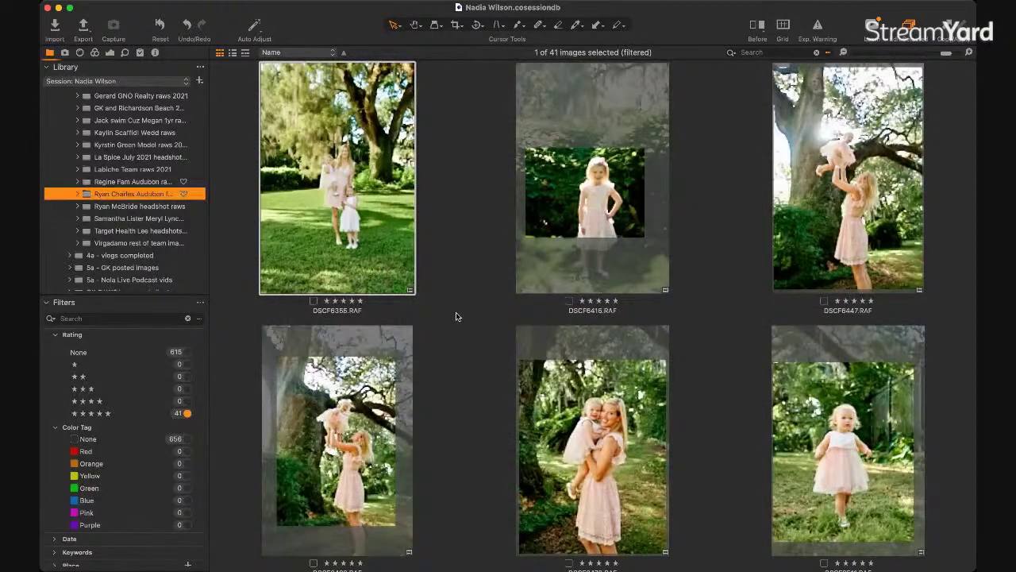
pyautogui.scroll(-1, 456, 312)
pyautogui.click(370, 174)
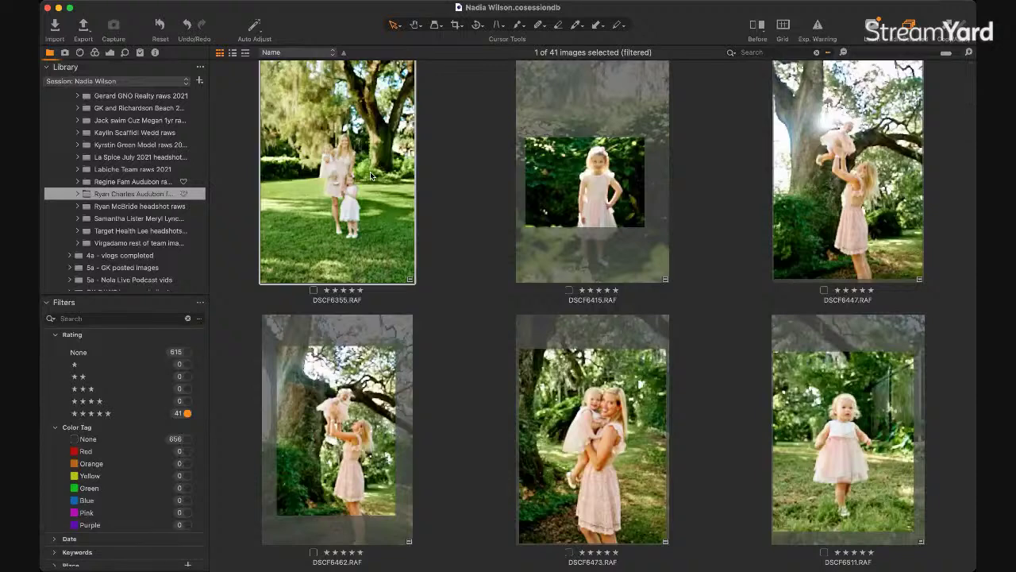
pyautogui.doubleClick(370, 175)
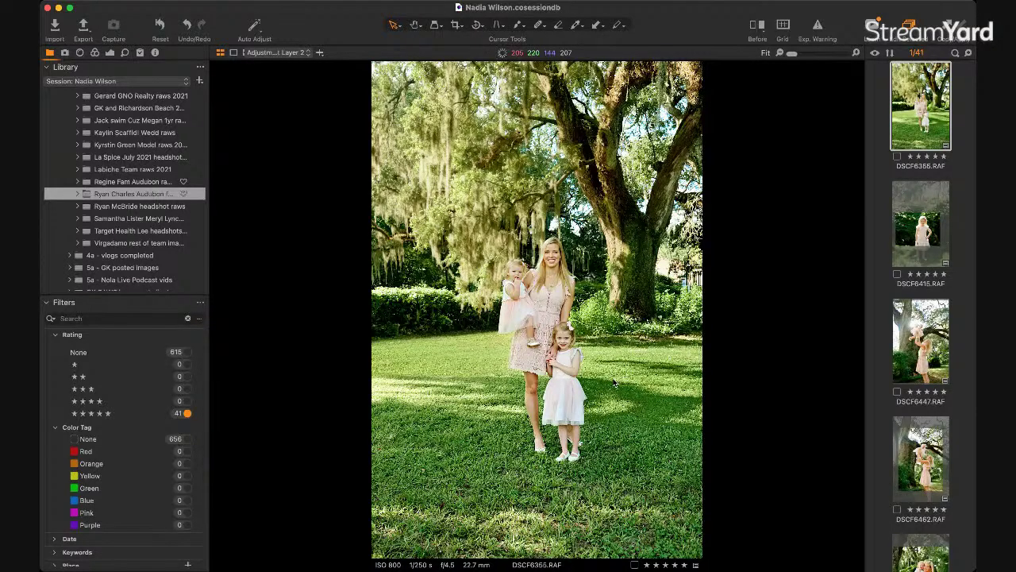
# Step: Inspect the edge of the toddler's dress against the dark hedge at up to 800%, then return to the full photo
pyautogui.scroll(5, 457, 332)
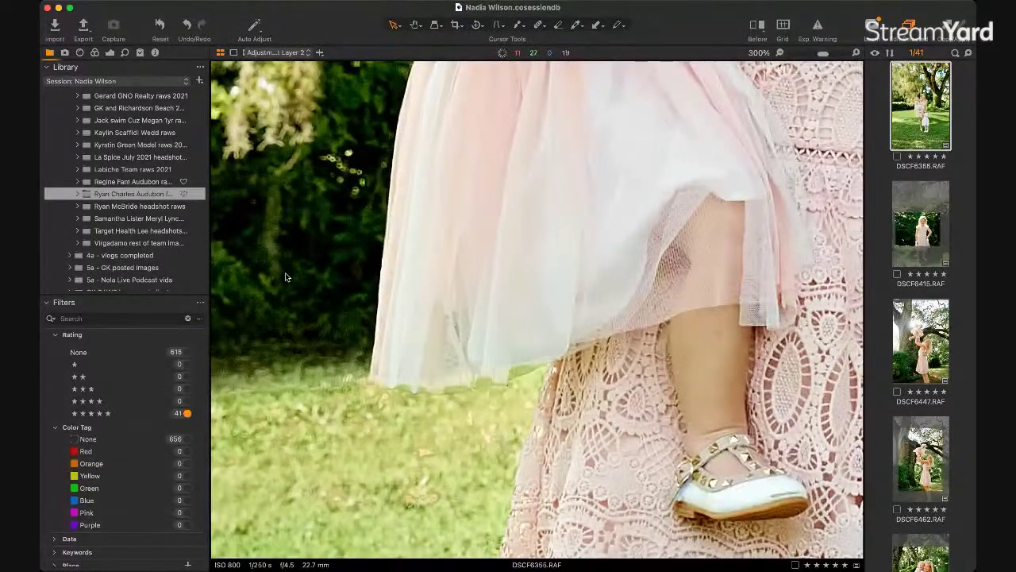
pyautogui.scroll(1, 304, 235)
pyautogui.scroll(2, 304, 235)
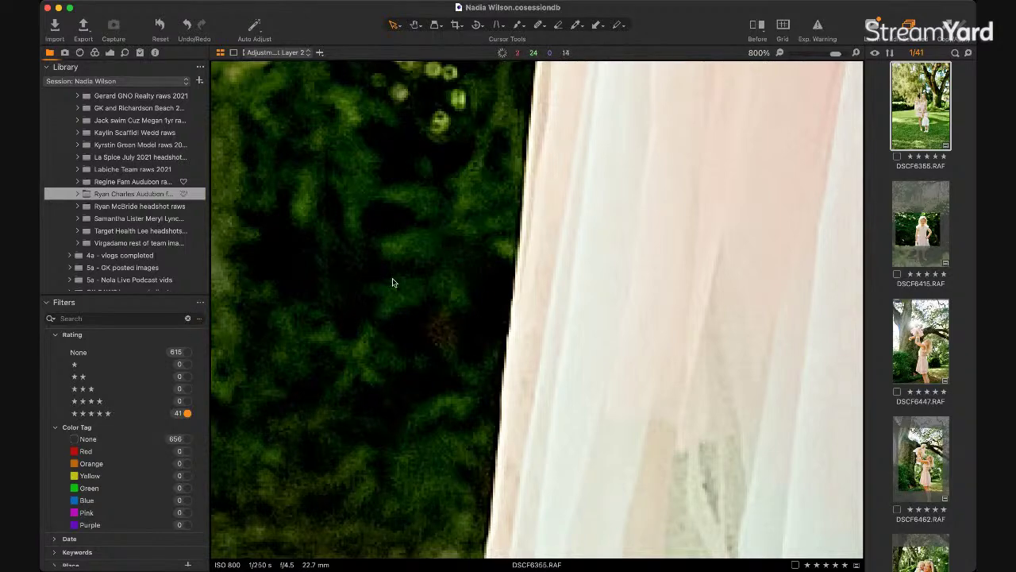
pyautogui.scroll(-6, 390, 286)
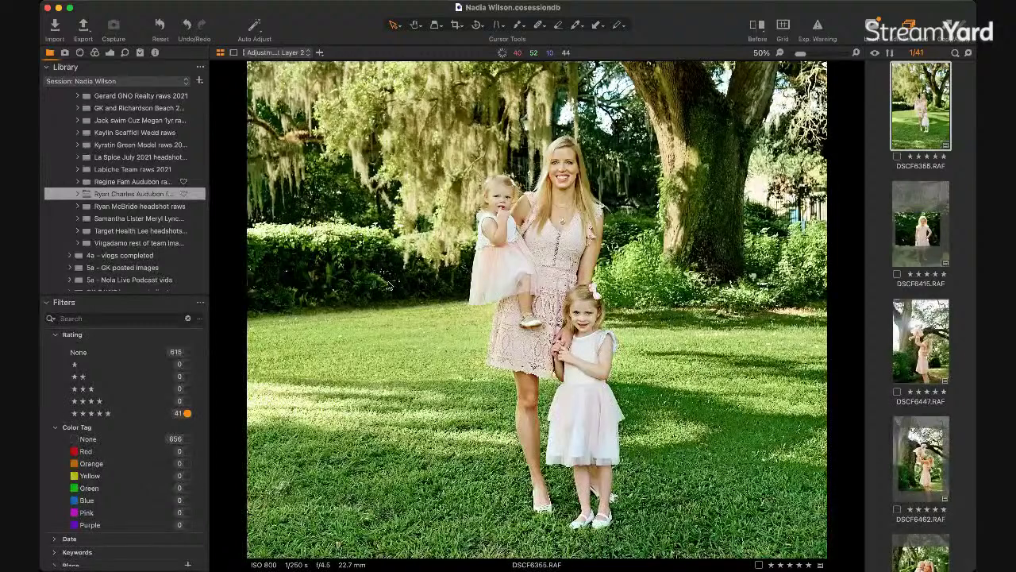
pyautogui.doubleClick(429, 345)
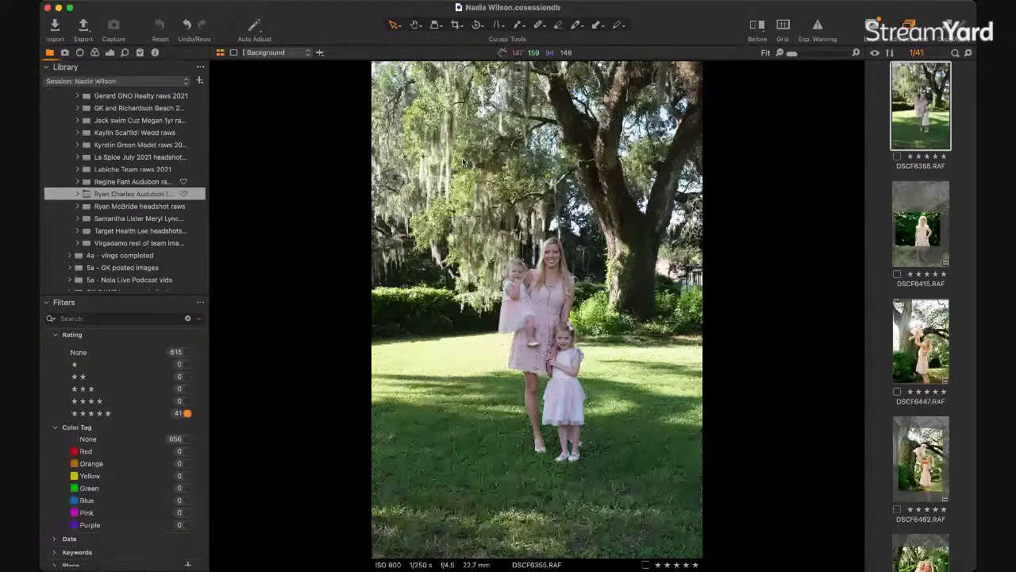
# Step: Apply the GK - Glossy Sharp style and set the background's Kelvin to 5483, tint to -1.2 and exposure to 1.12
pyautogui.click(140, 52)
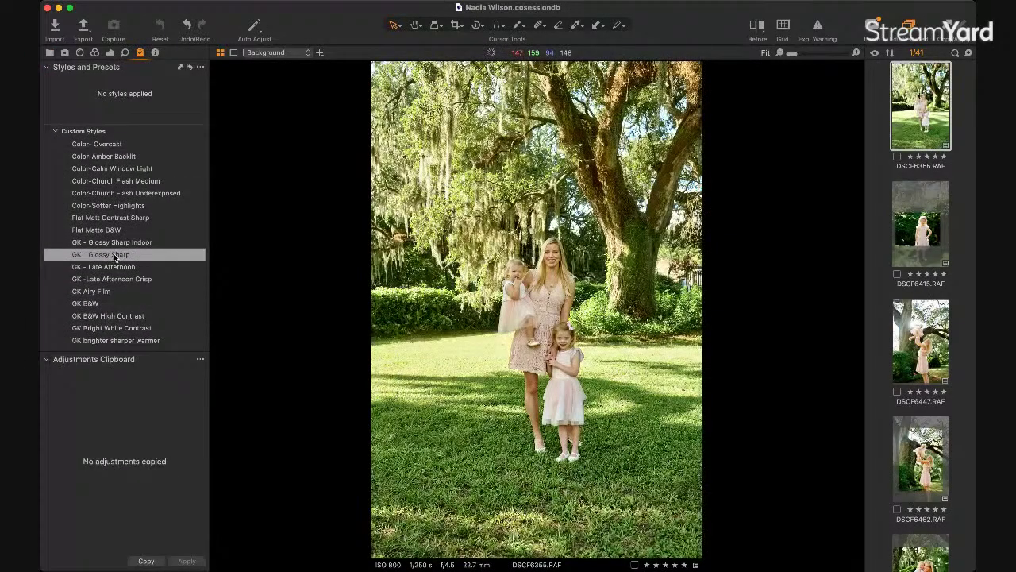
pyautogui.click(117, 255)
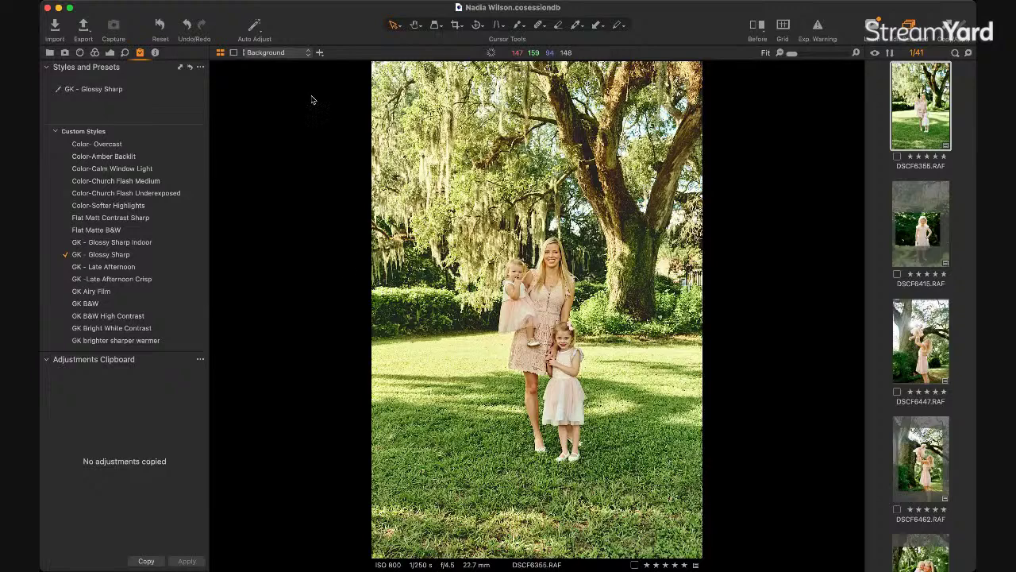
pyautogui.click(110, 54)
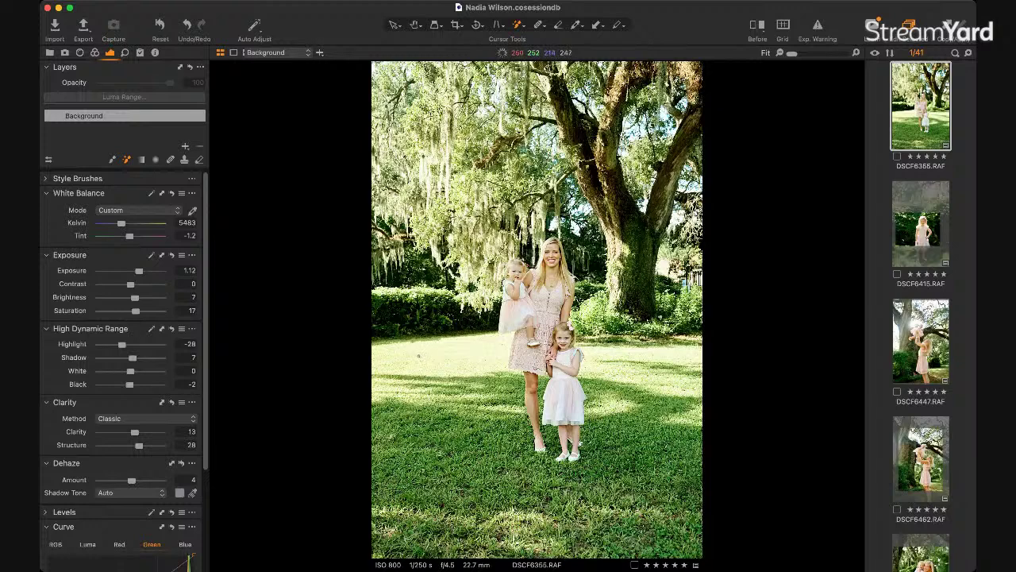
# Step: Mask the sunlit grass on a new layer with the Magic Brush and set highlight to -78, Kelvin to 6132 and tint to -15.1
pyautogui.click(456, 355)
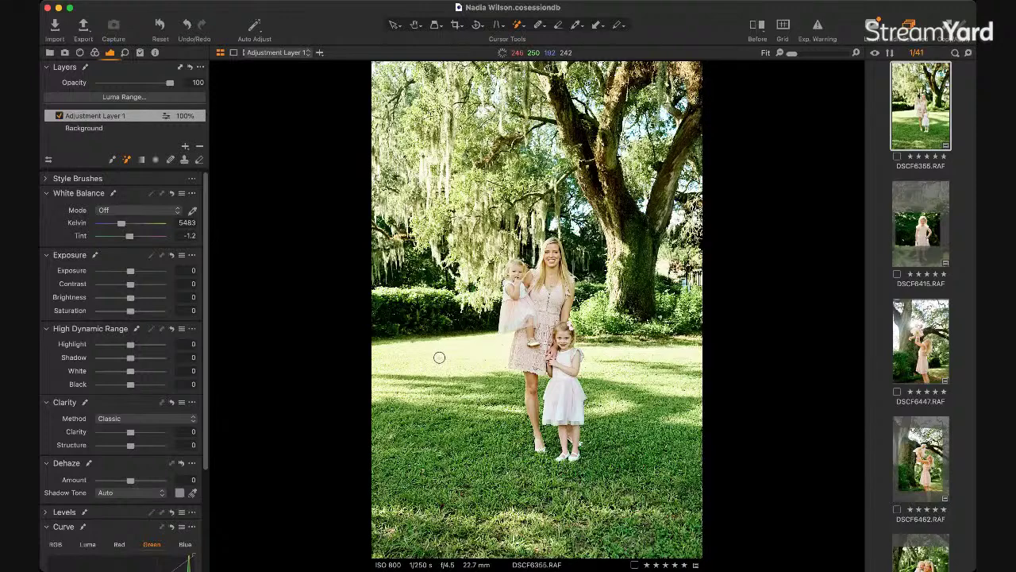
pyautogui.click(423, 360)
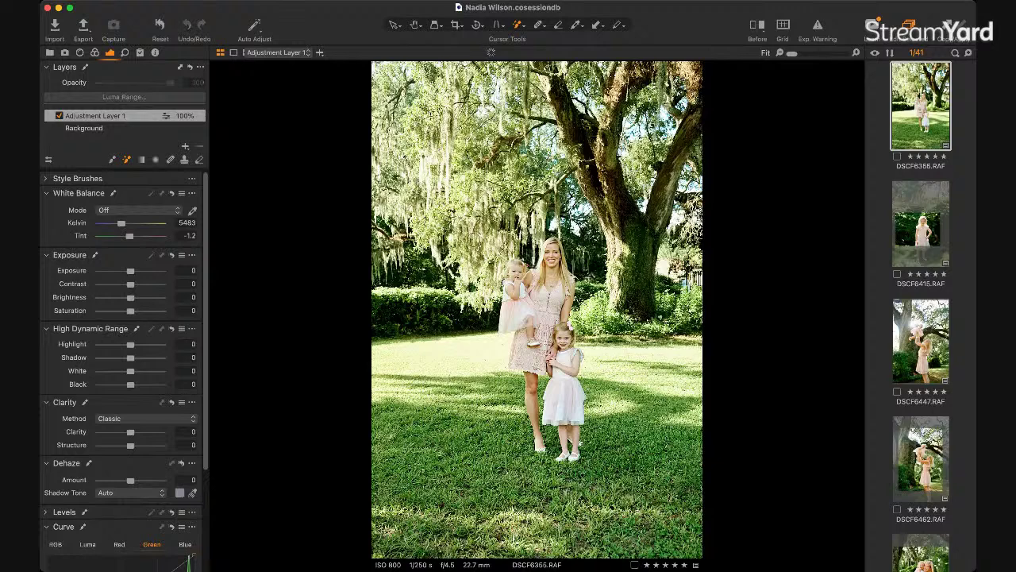
pyautogui.moveTo(131, 344); pyautogui.dragTo(106, 344)
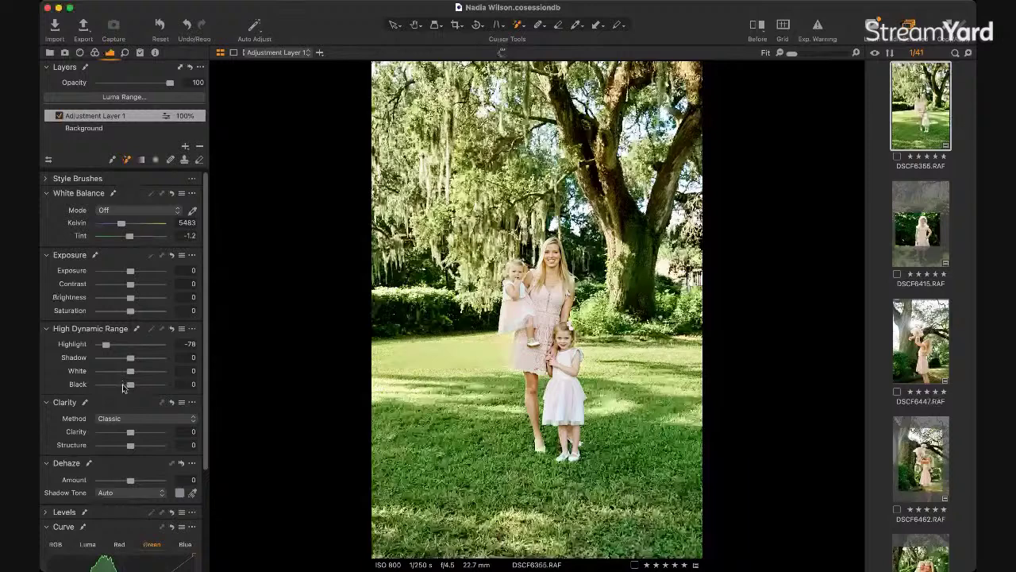
pyautogui.moveTo(130, 236)
pyautogui.mouseDown()
pyautogui.moveTo(117, 236)
pyautogui.moveTo(129, 227)
pyautogui.mouseUp()
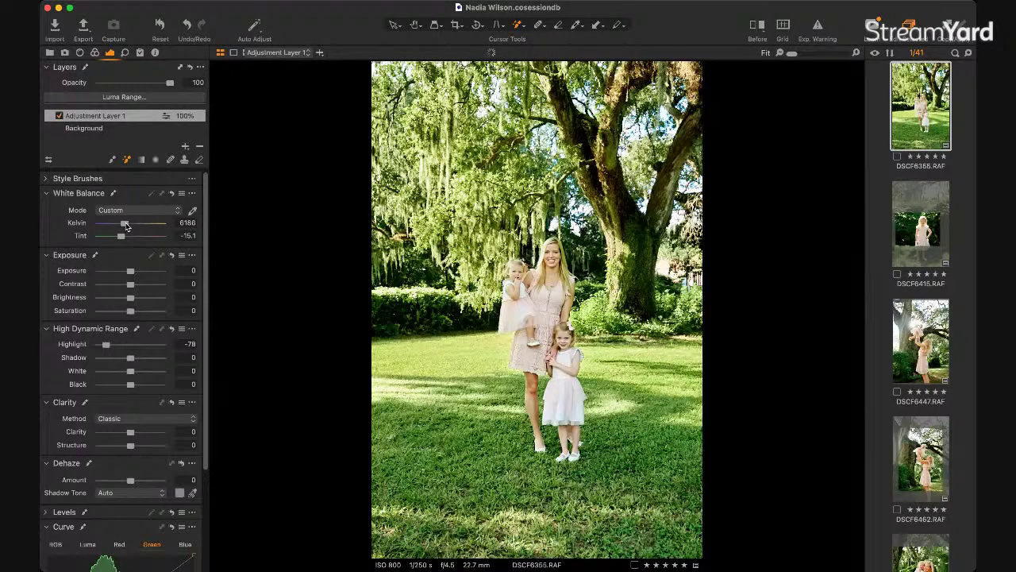
pyautogui.moveTo(127, 226); pyautogui.dragTo(126, 226)
# Step: Erase the layer mask from the mother's hair, using the mask overlay to catch the remaining areas down to her shoulder
pyautogui.scroll(5, 565, 284)
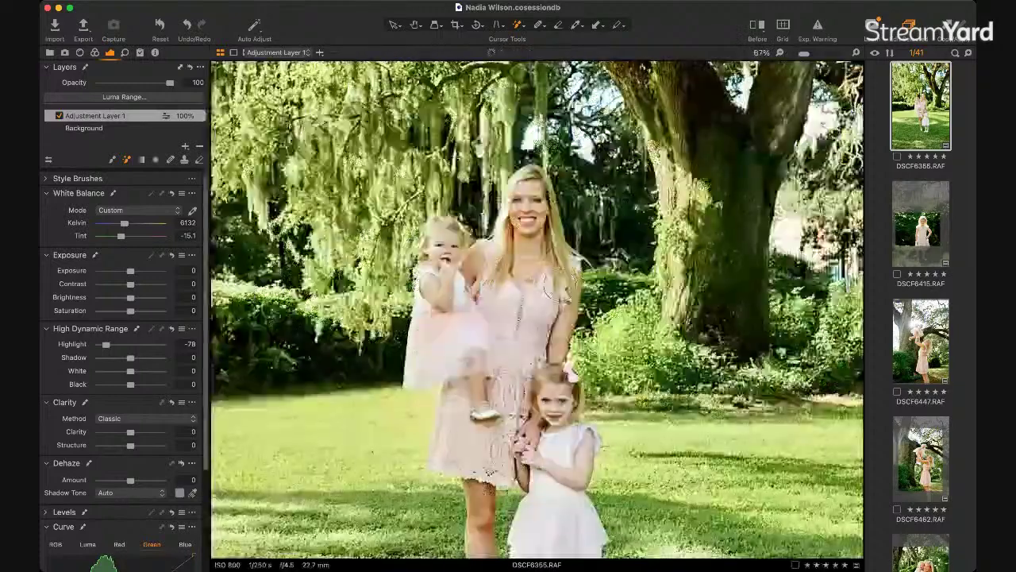
pyautogui.click(558, 24)
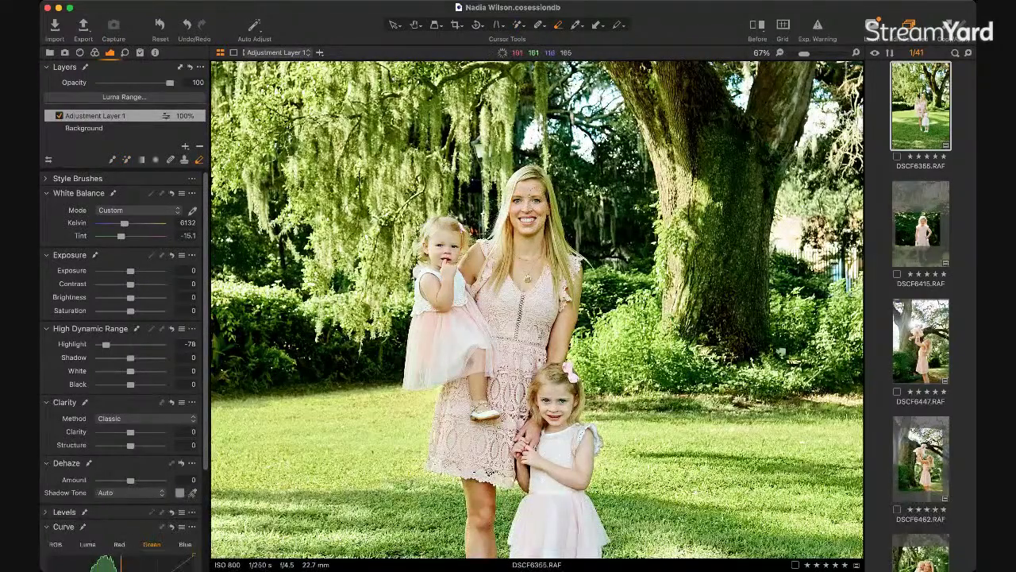
pyautogui.moveTo(542, 196); pyautogui.dragTo(540, 201)
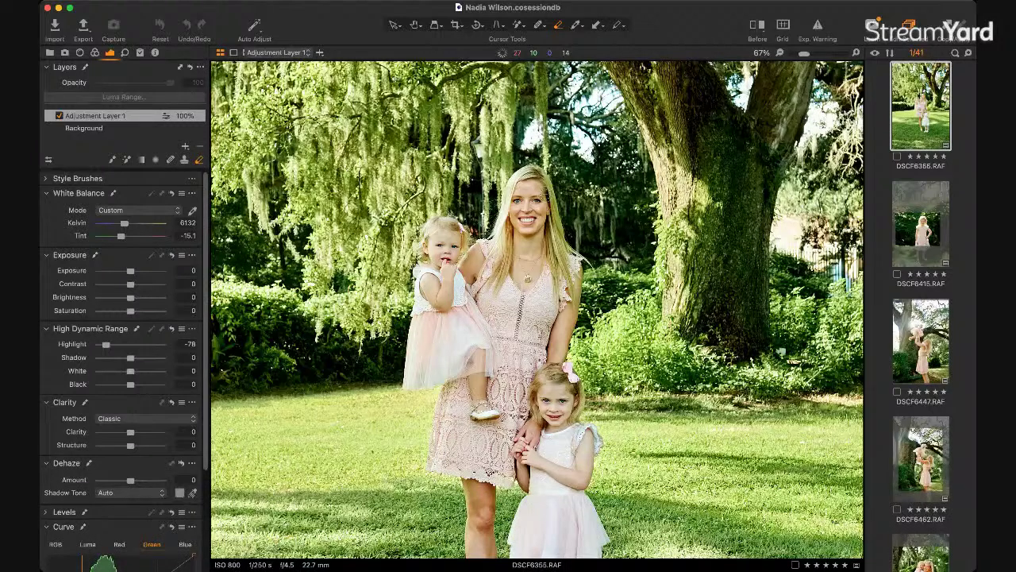
pyautogui.press('m')
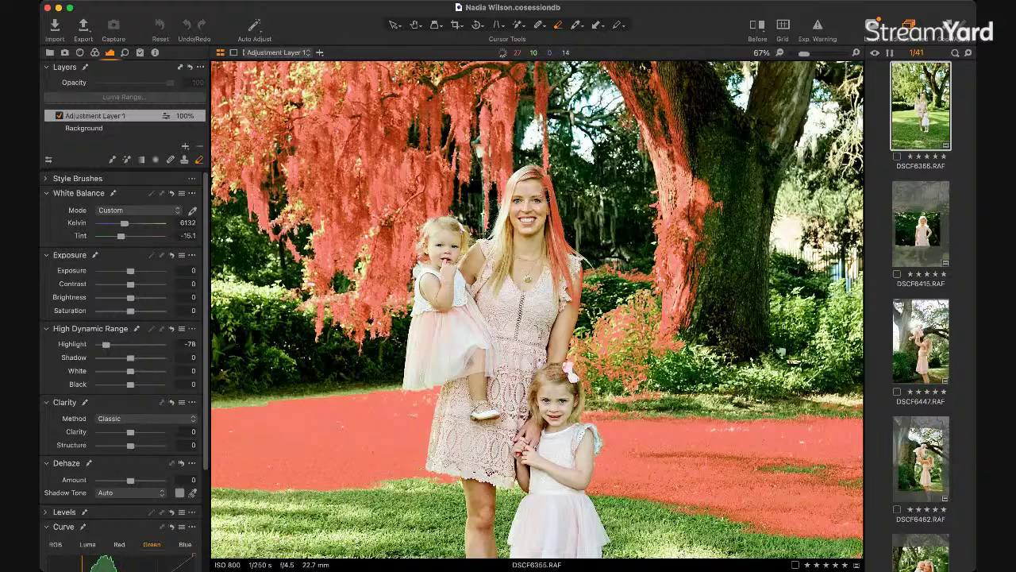
pyautogui.moveTo(548, 202); pyautogui.dragTo(574, 308)
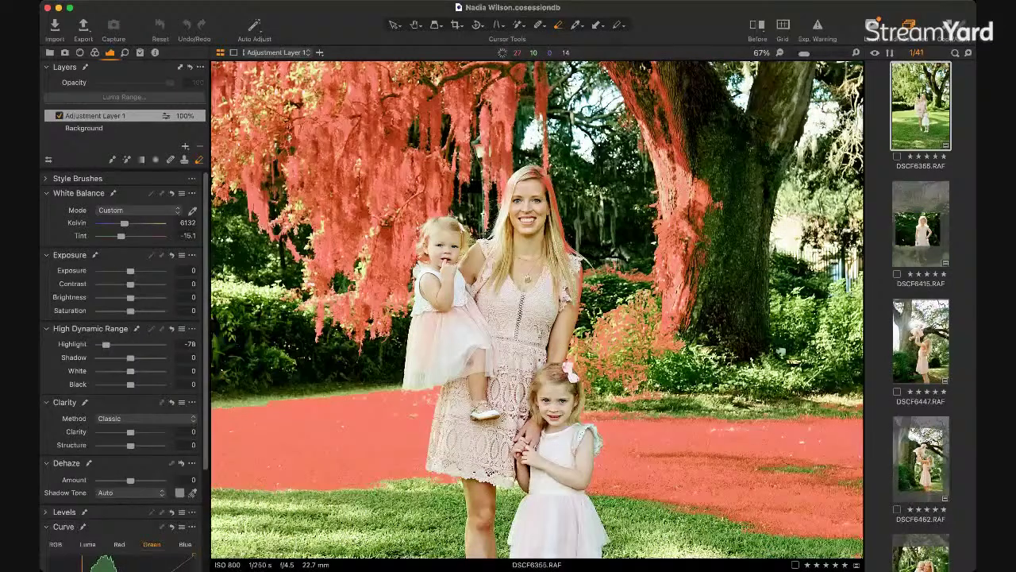
pyautogui.moveTo(549, 226)
pyautogui.mouseDown()
pyautogui.moveTo(551, 188)
pyautogui.moveTo(526, 174)
pyautogui.moveTo(505, 203)
pyautogui.moveTo(540, 169)
pyautogui.moveTo(567, 278)
pyautogui.mouseUp()
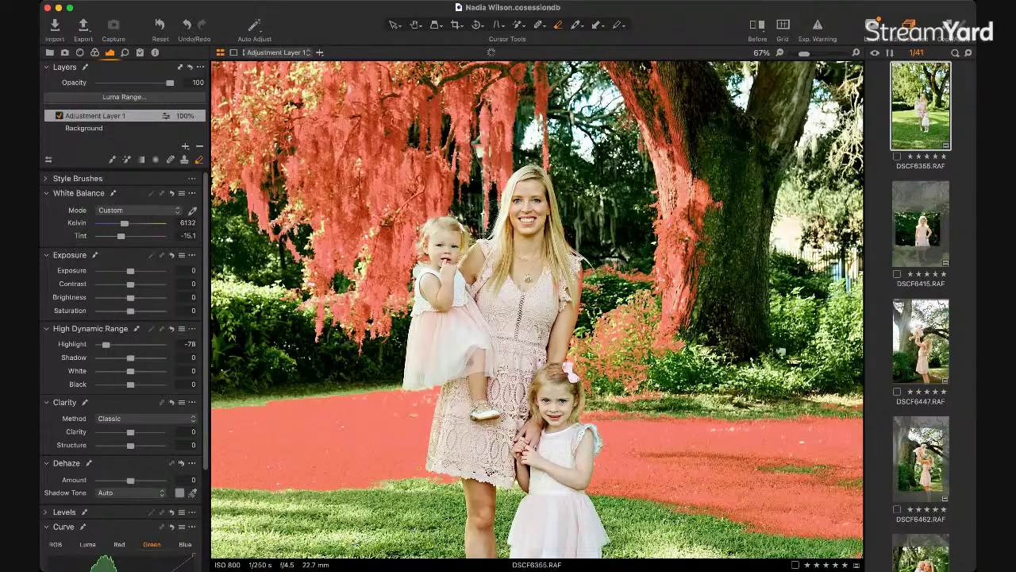
pyautogui.press('m')
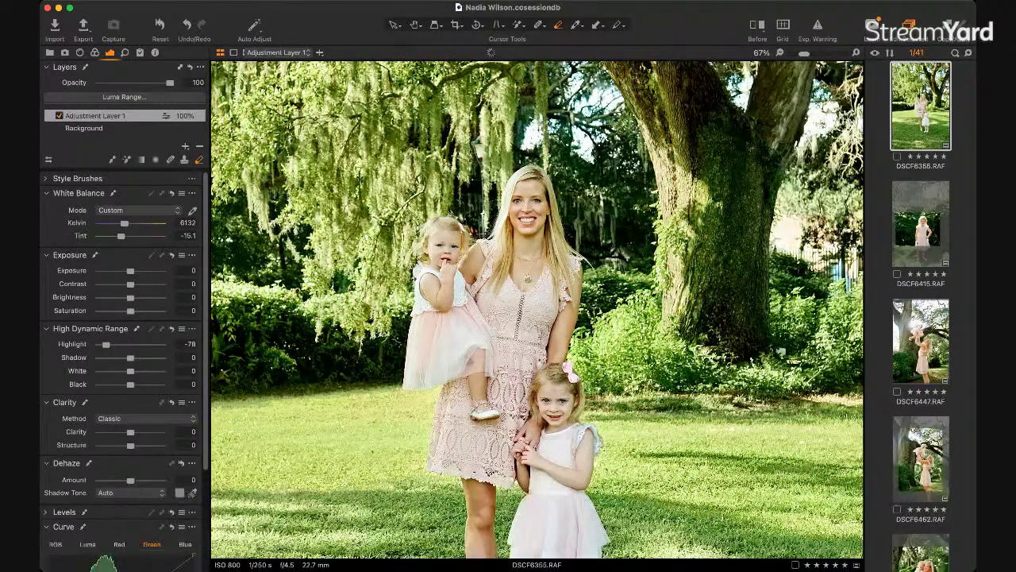
pyautogui.press('super+0')
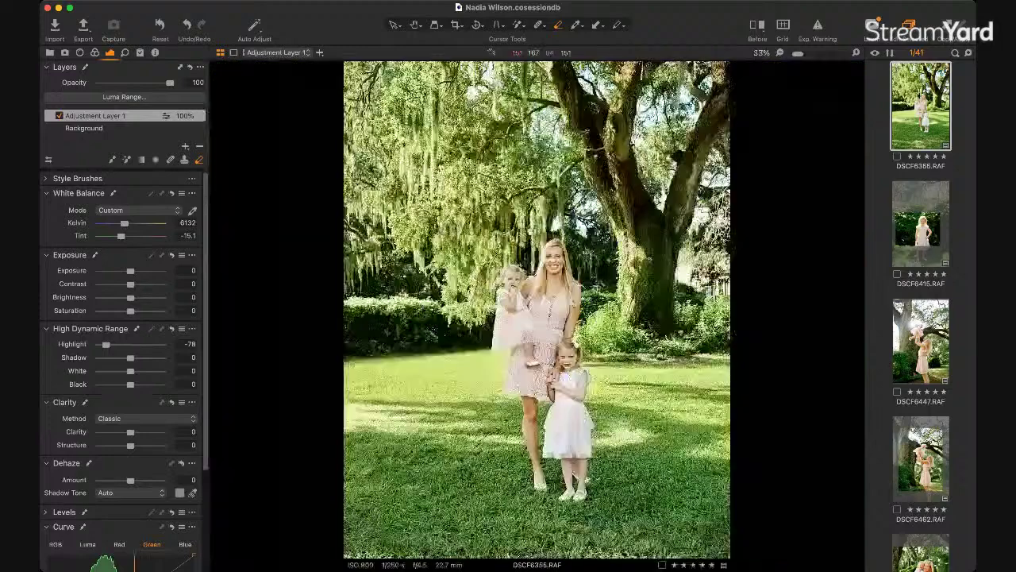